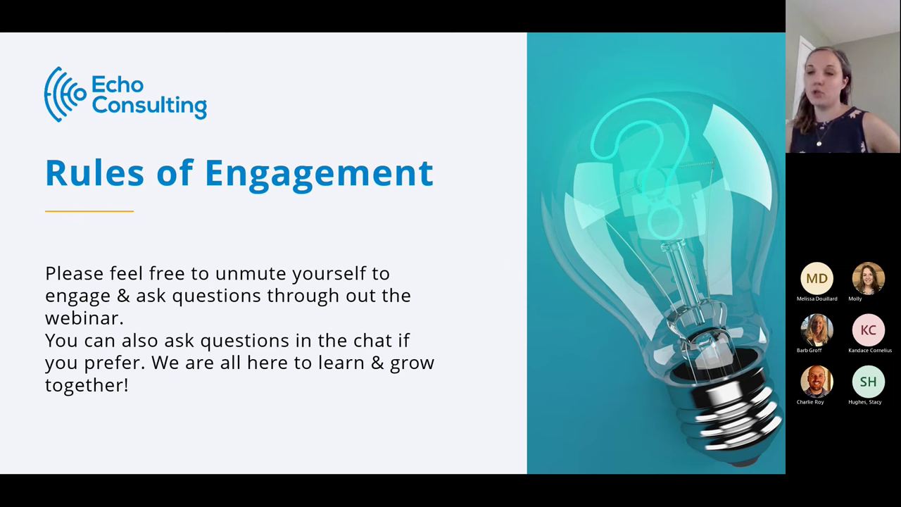
Present the webinar slides up to the metrics sheet purpose slide, then end the slide show
click(525, 229)
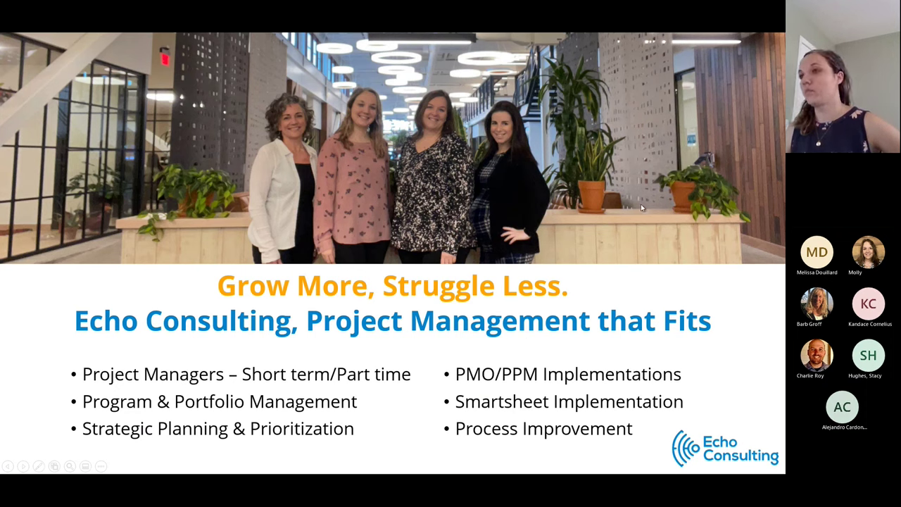
click(635, 144)
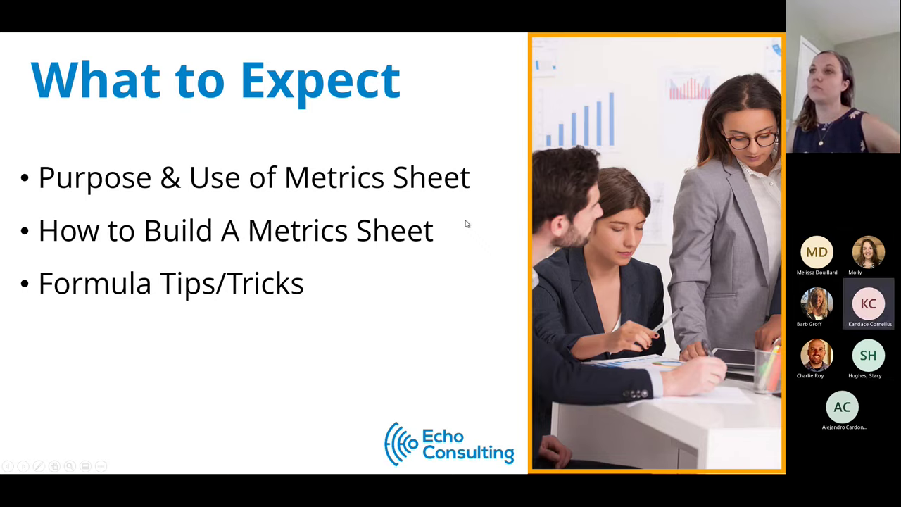
key(Right)
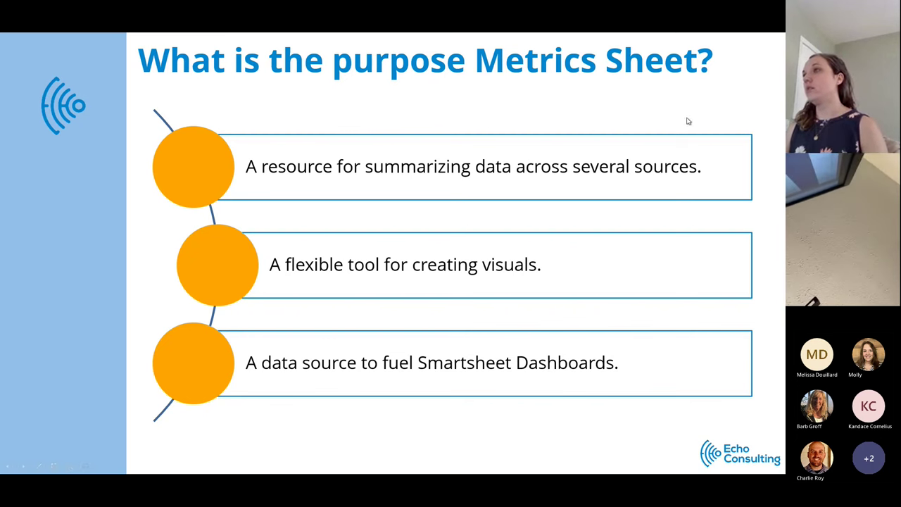
key(Right)
key(Left)
key(Escape)
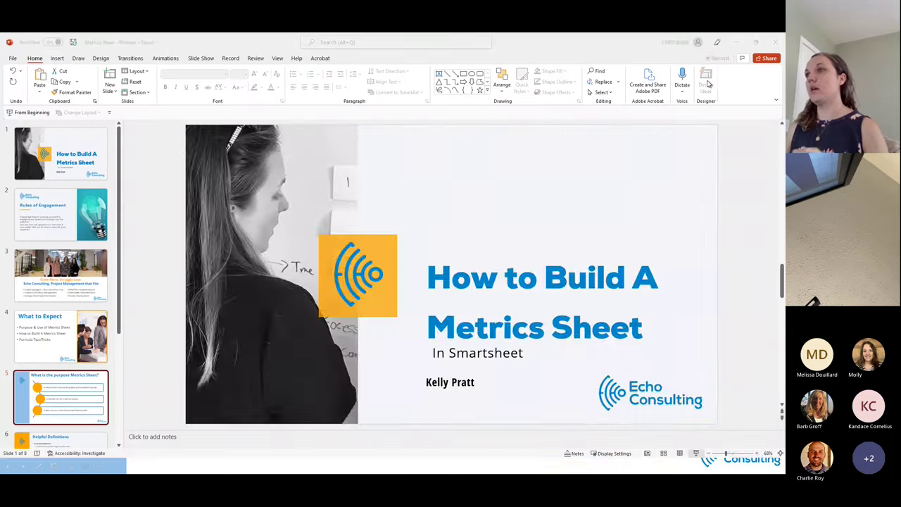
scroll(77, 390, down, 3)
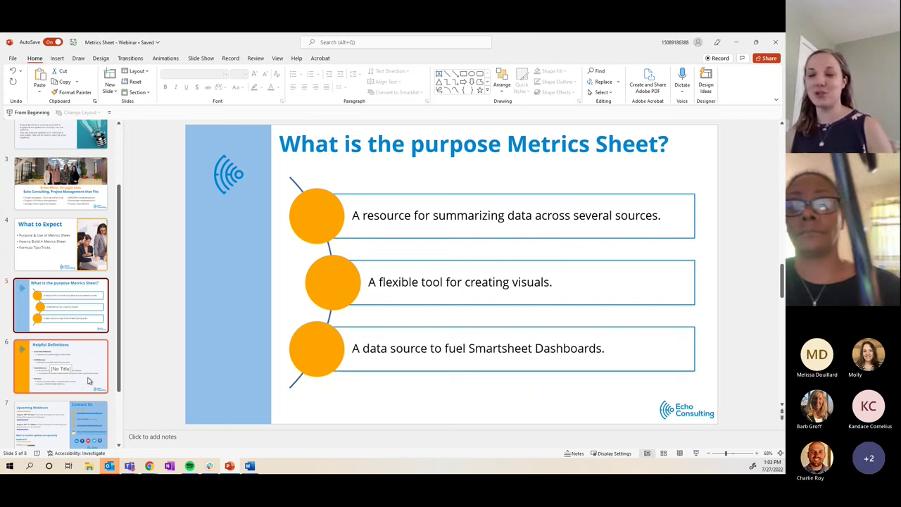
Switch to the Smartsheet browser window and review the Client 1 Smartsheet Implementation dashboard from project health down to the CRAID charts
key(super+4)
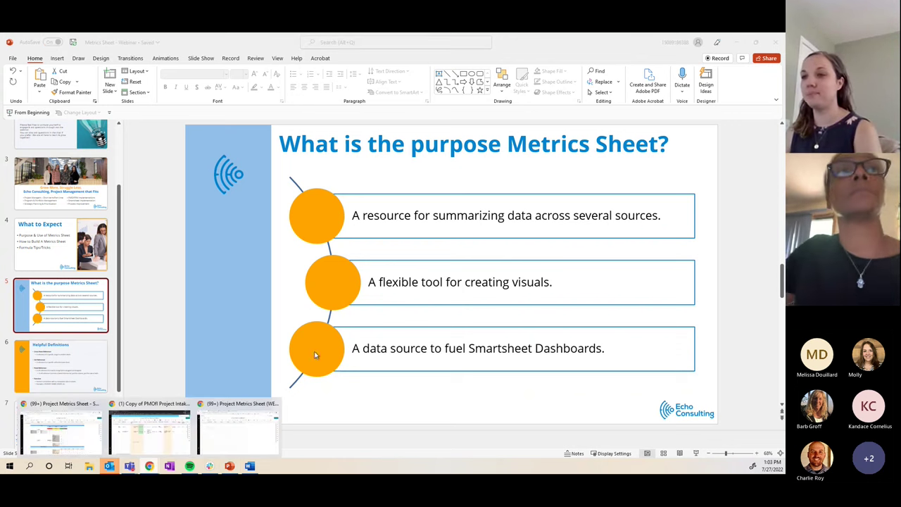
click(211, 442)
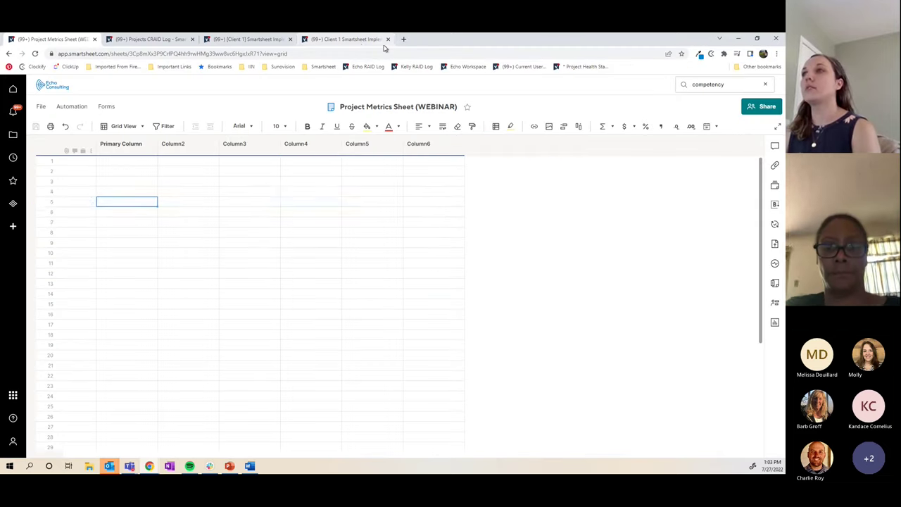
click(364, 40)
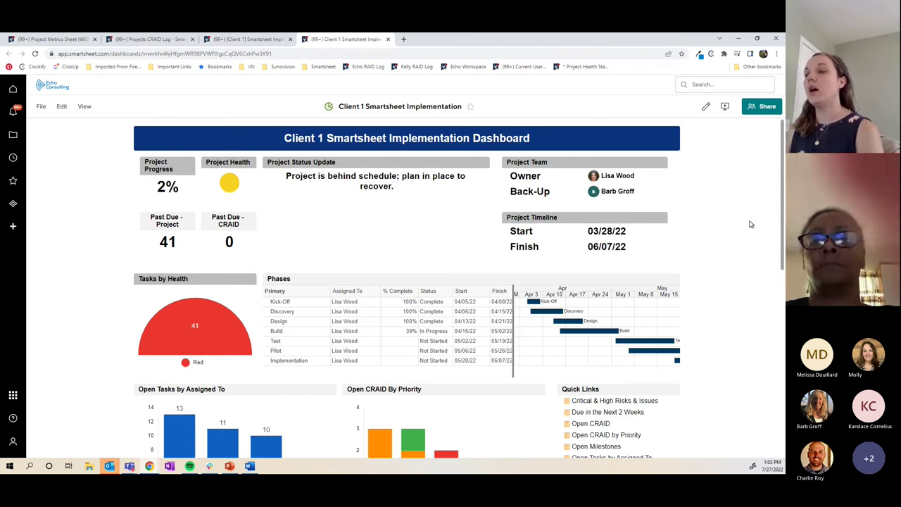
scroll(492, 246, down, 1)
scroll(317, 260, up, 1)
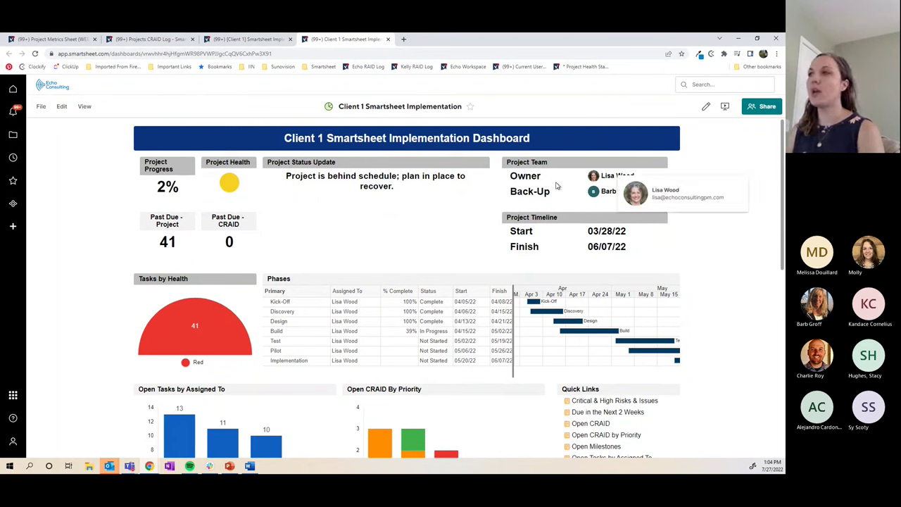
scroll(223, 212, down, 1)
scroll(223, 216, down, 2)
scroll(183, 204, up, 1)
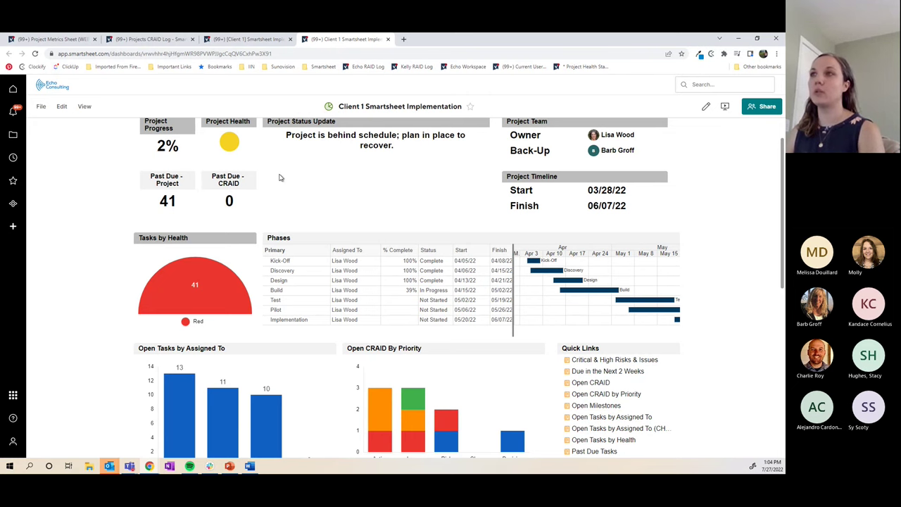
scroll(279, 178, down, 3)
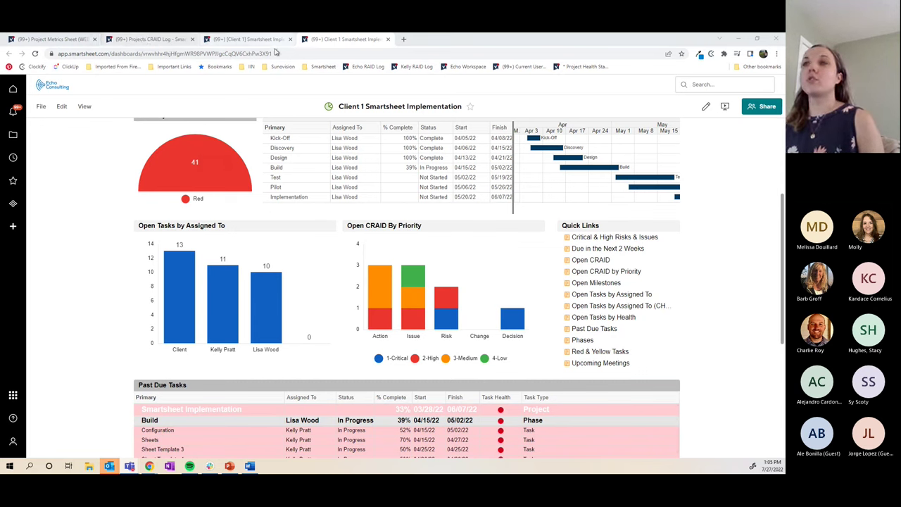
View the Client 1 implementation plan and the Projects CRAID Log, then return to the Project Metrics Sheet (WEBINAR)
click(237, 40)
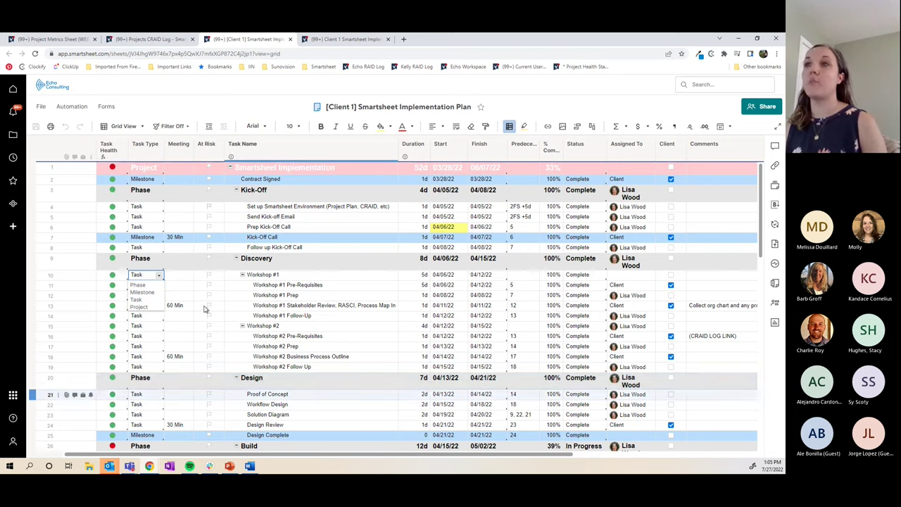
click(156, 40)
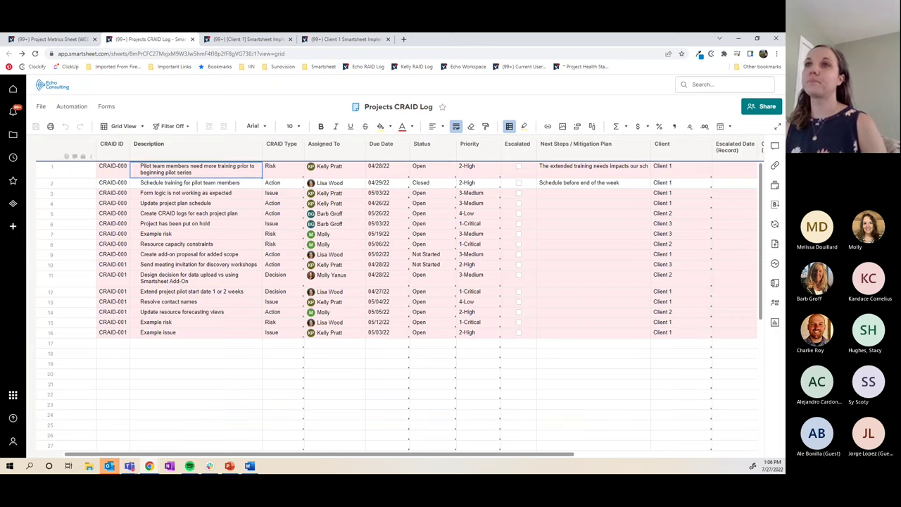
click(58, 41)
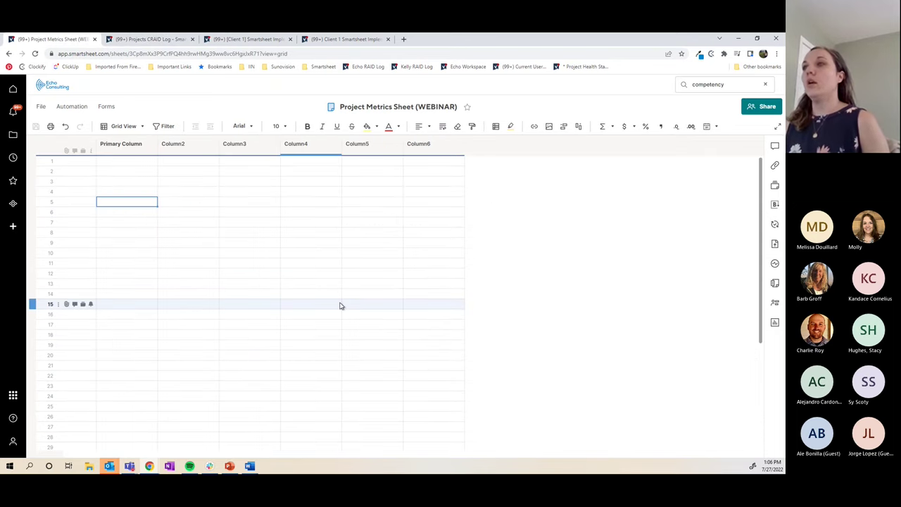
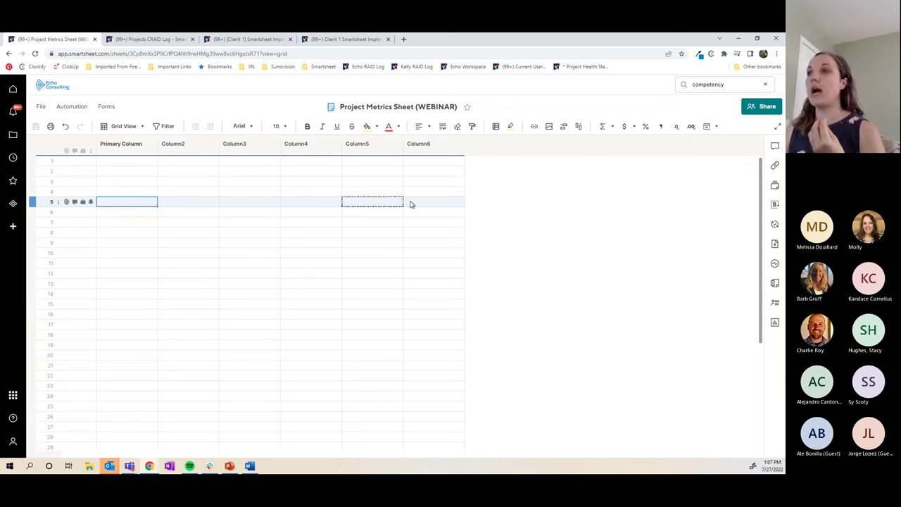
Fill row 4 with dark gray across all six columns and enter "Project Data" in its primary column
drag(145, 191, 418, 186)
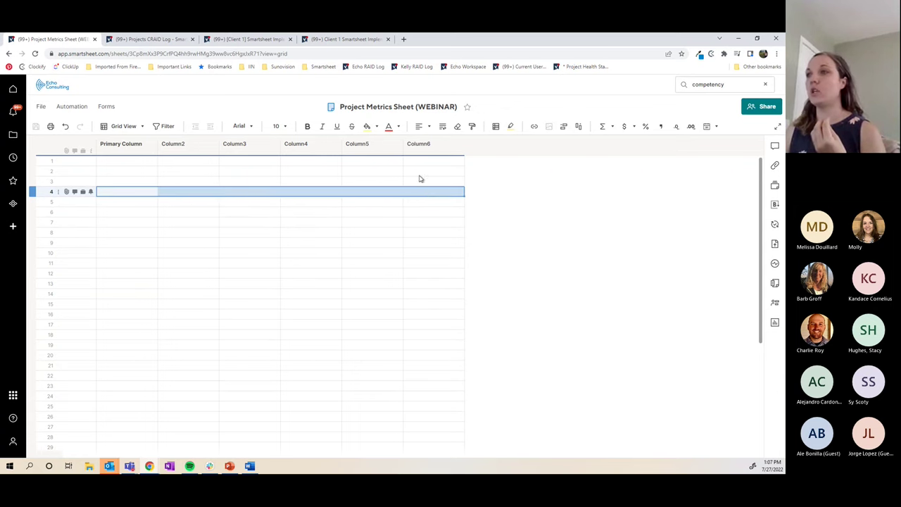
click(377, 127)
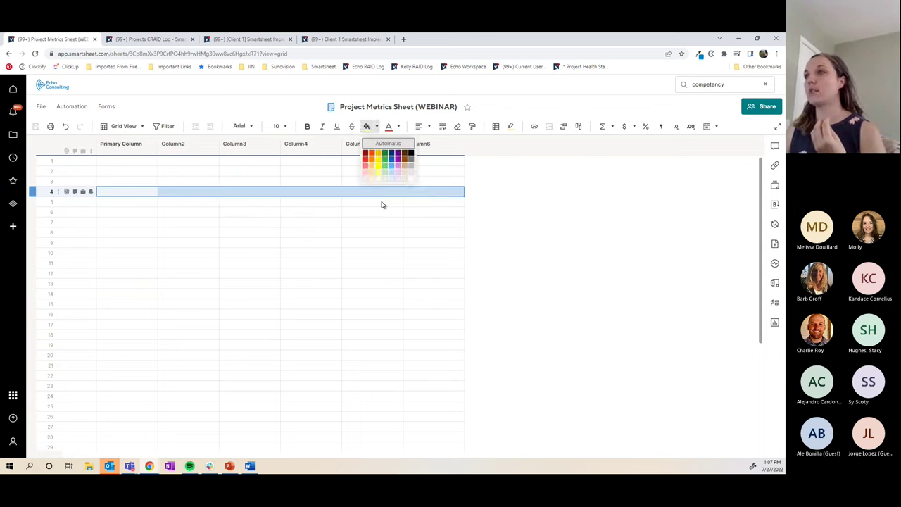
click(411, 161)
click(275, 280)
click(139, 193)
text(P)
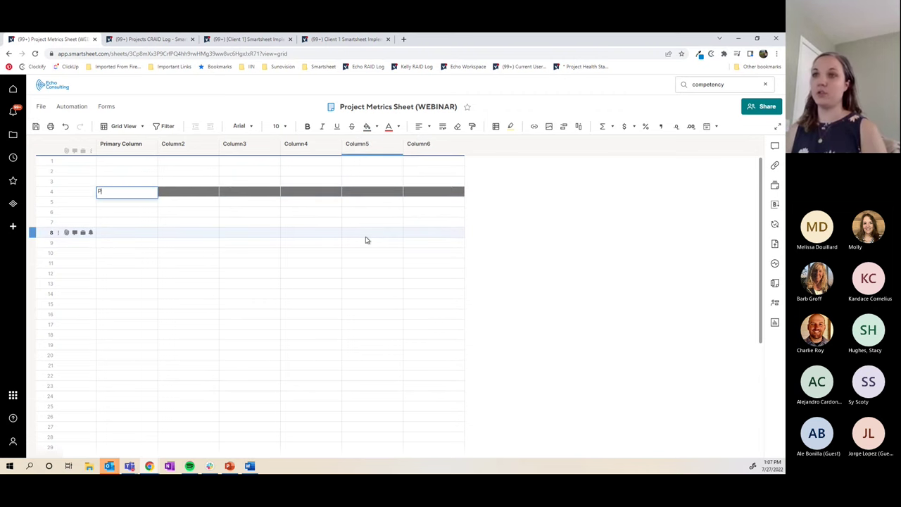
text(roject Data)
key(Return)
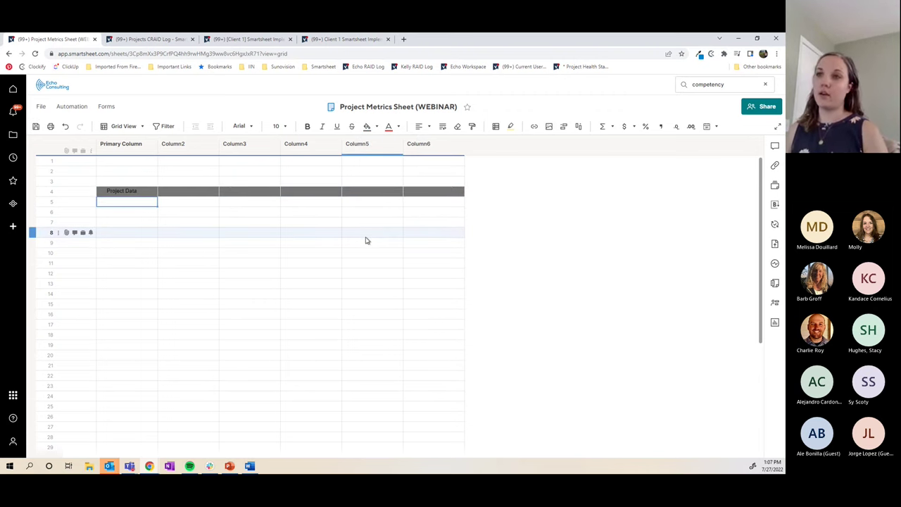
Format the "Project Data" heading as bold white text in font size 12
key(Up)
click(306, 126)
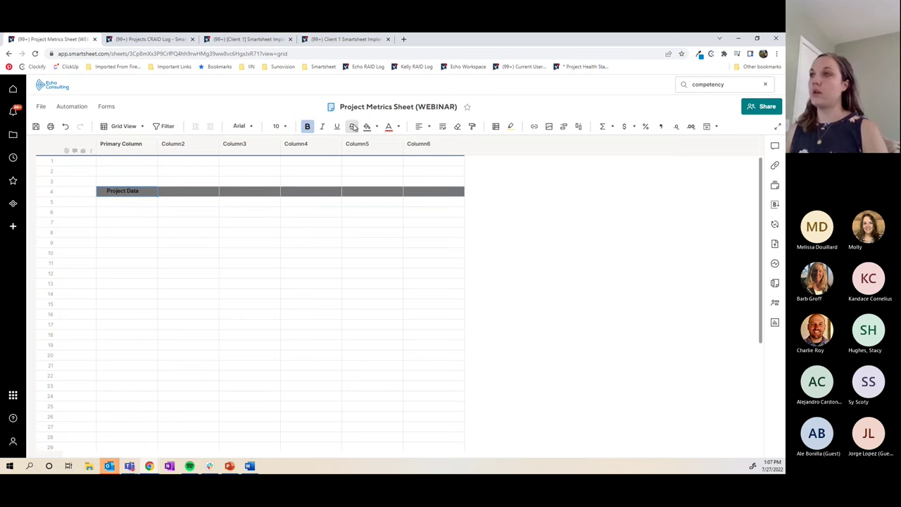
click(399, 128)
click(433, 182)
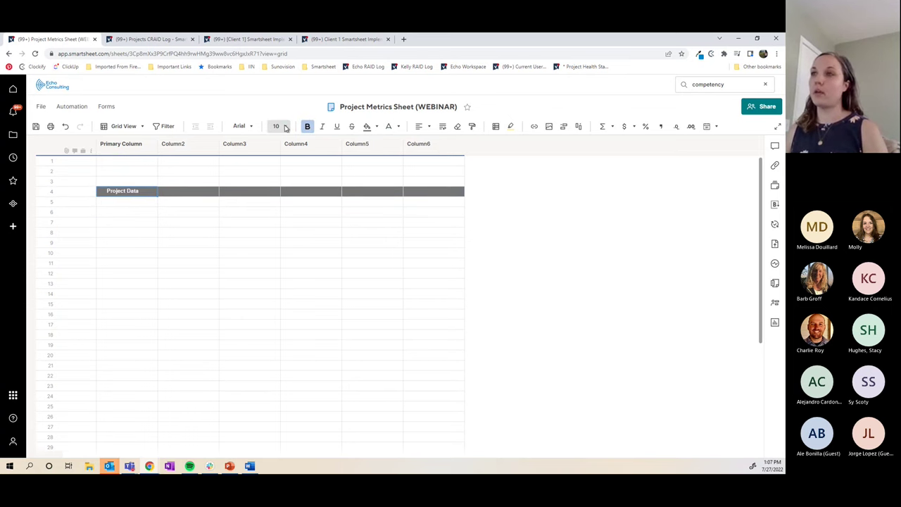
click(285, 127)
click(285, 195)
click(335, 263)
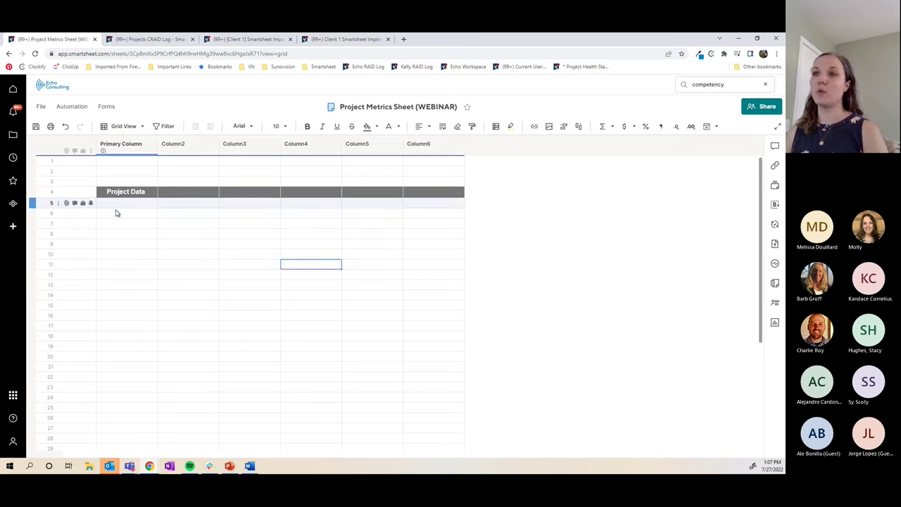
Format row 27 across all six columns with the same dark gray fill and bold text in font size 12
drag(117, 212, 325, 331)
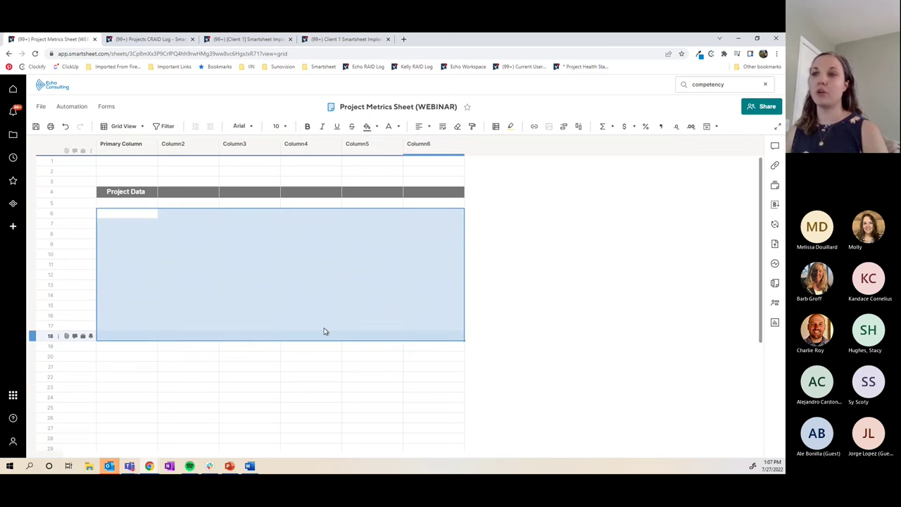
scroll(211, 387, down, 2)
click(112, 380)
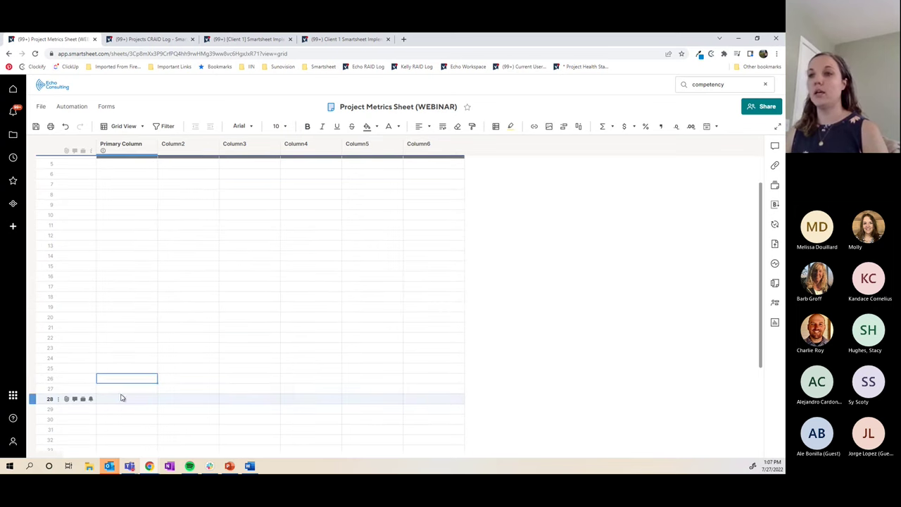
drag(119, 389, 455, 394)
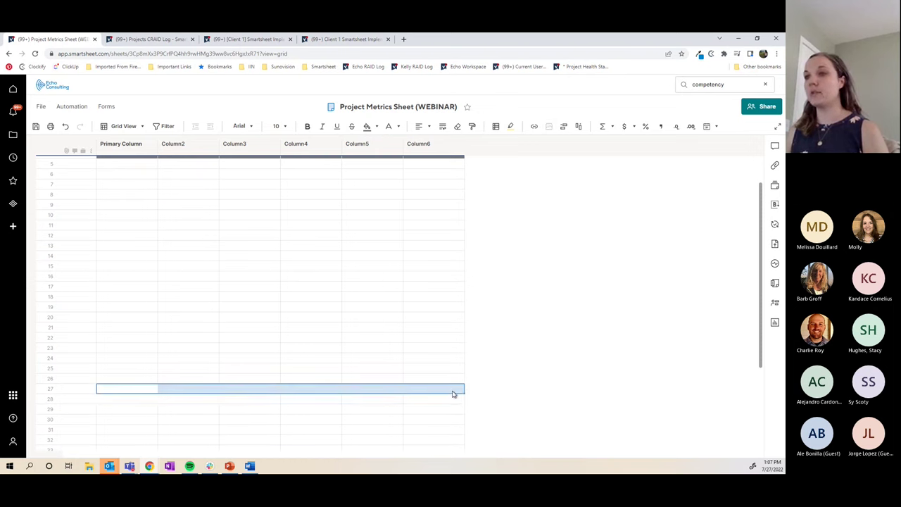
click(366, 126)
click(307, 126)
click(280, 126)
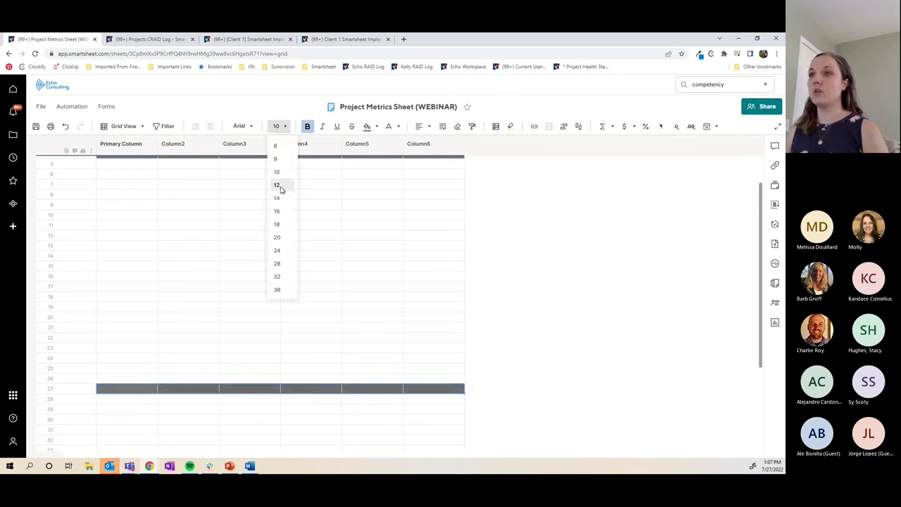
click(280, 185)
Enter the section heading "CRAID Data" in the primary column of row 27
text(CRA)
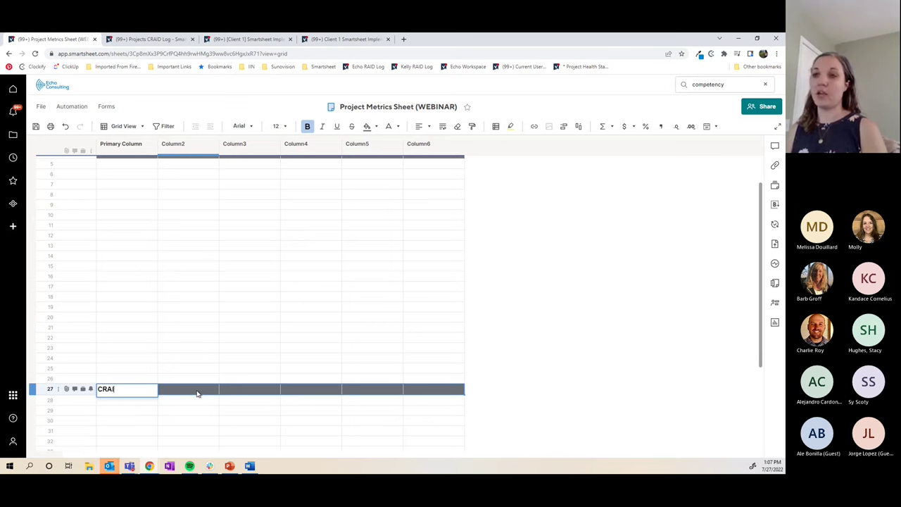
text(ID Data)
key(Return)
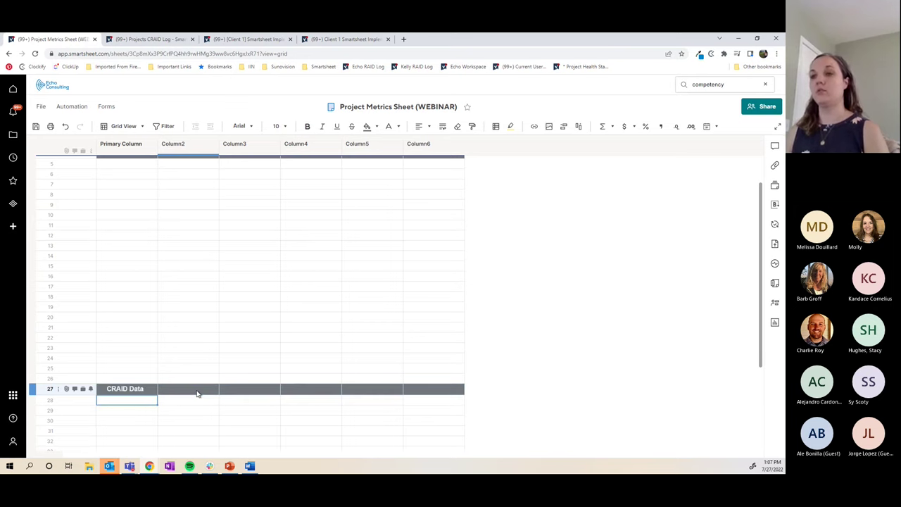
List the statuses Not Started, In Progress, Complete, On Hold and Cancelled in the primary column, rows 7 to 11
scroll(281, 288, up, 1)
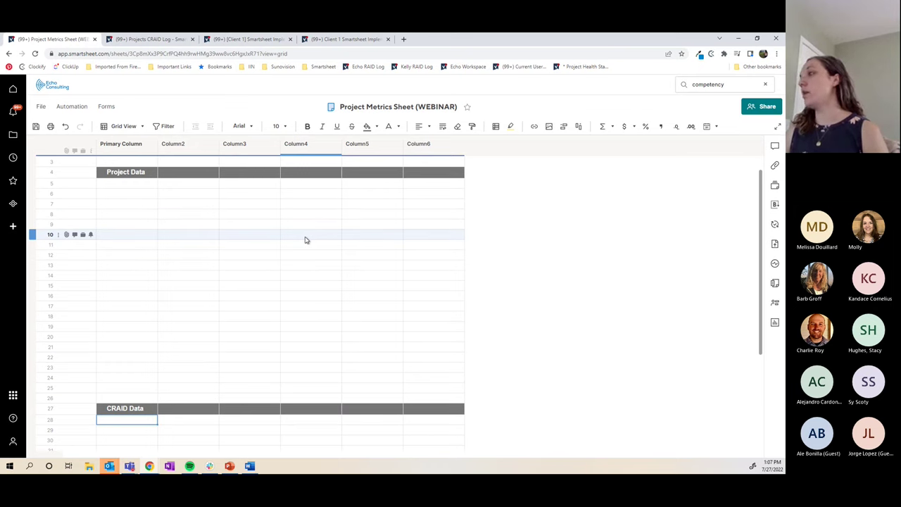
click(139, 206)
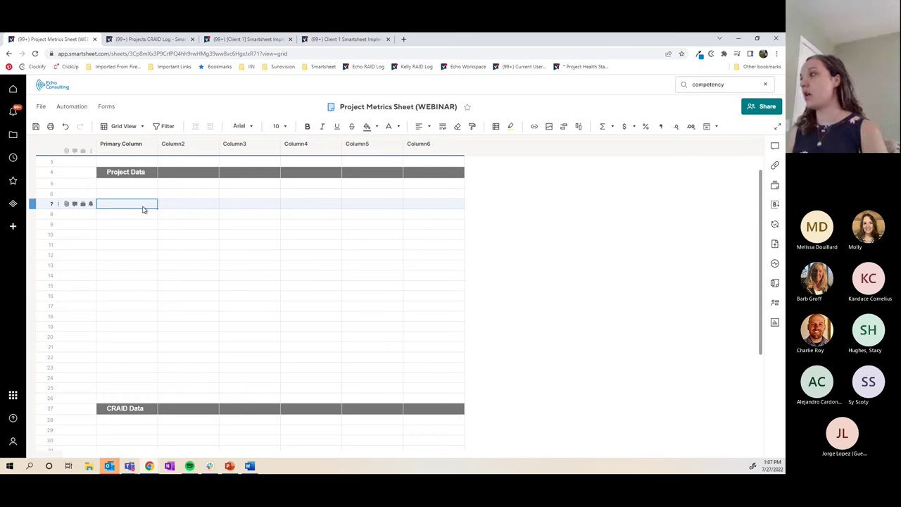
text(Not Started)
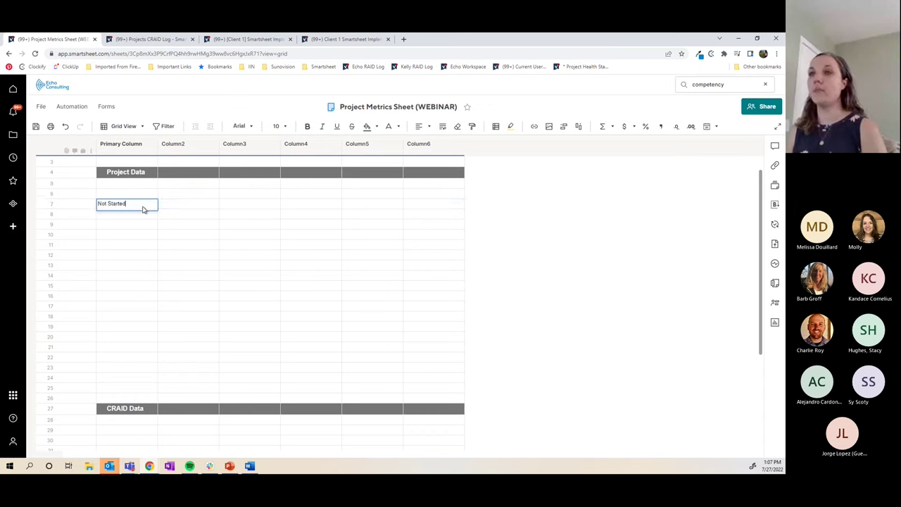
key(Return)
text(In Progress)
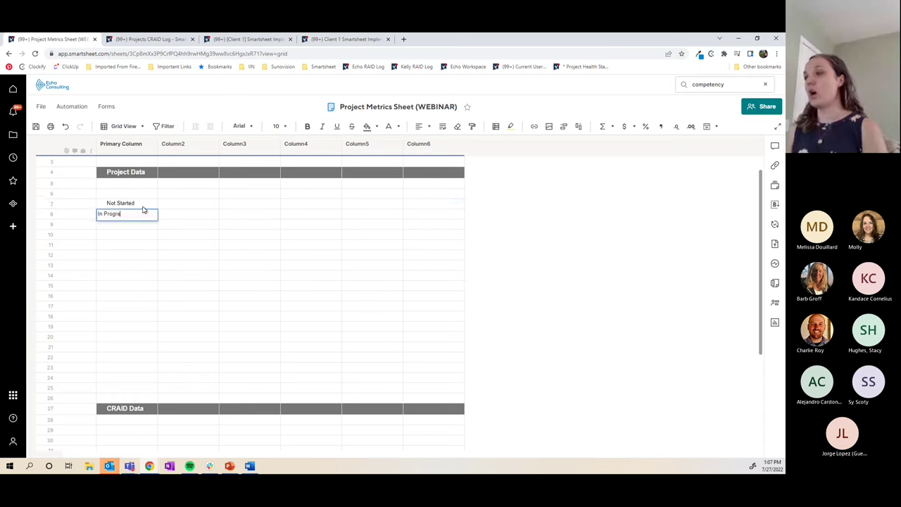
key(Return)
text(Complete)
key(Return)
text(On Hold)
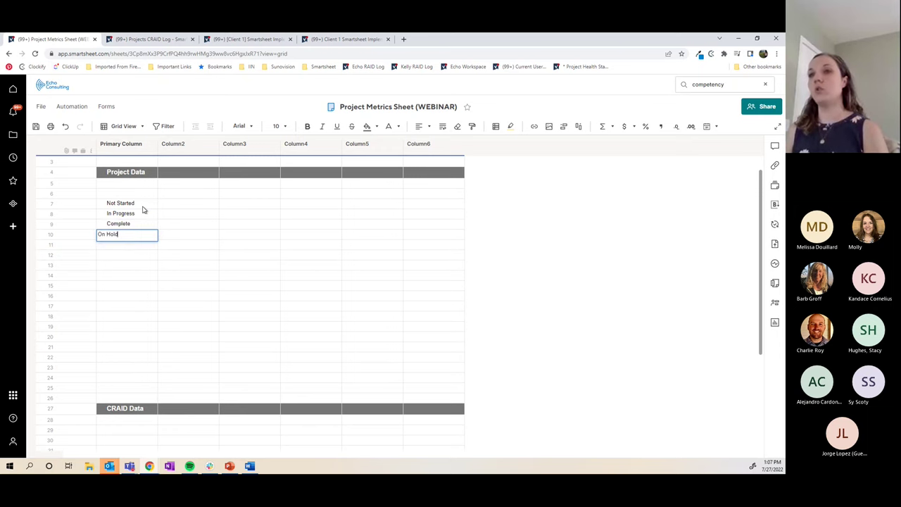
key(Return)
text(Cancelled)
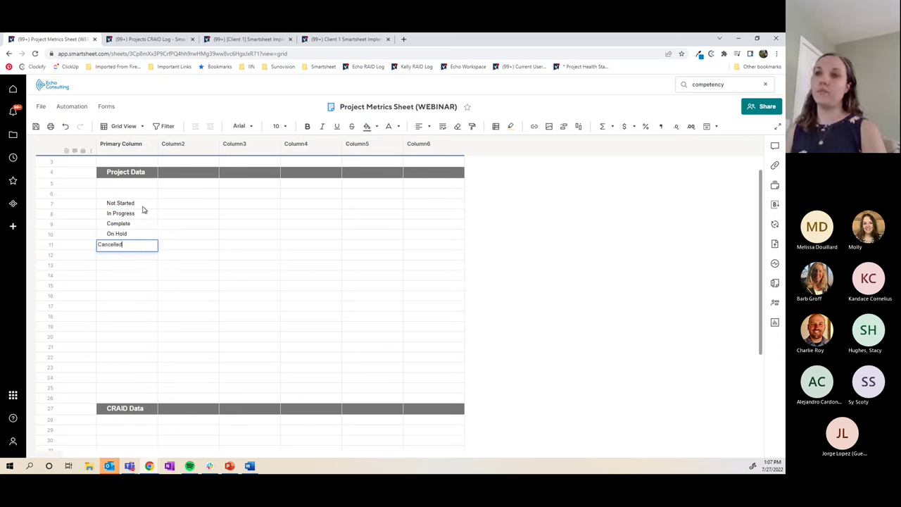
key(Return)
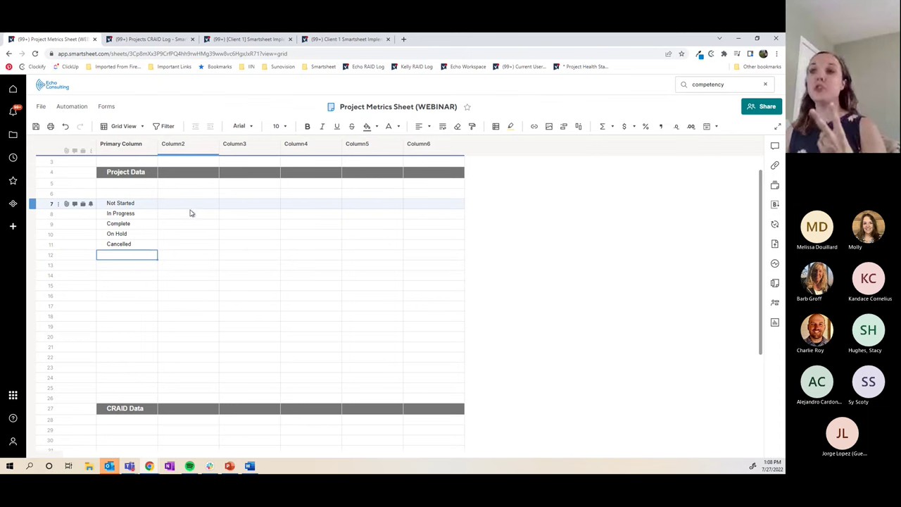
drag(135, 205, 179, 246)
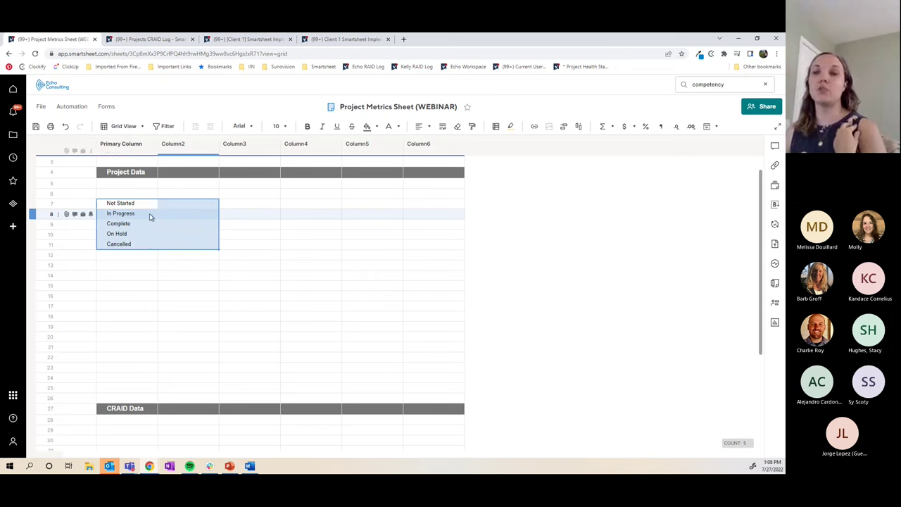
click(174, 206)
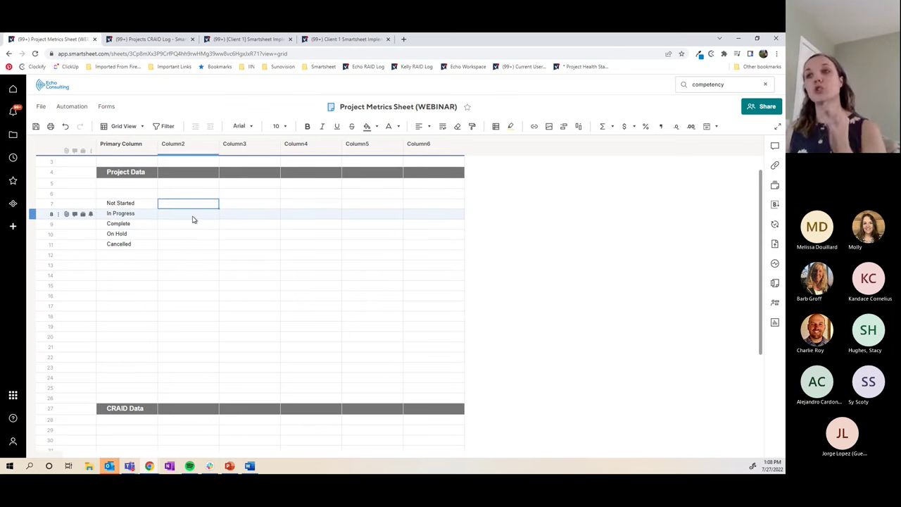
click(147, 213)
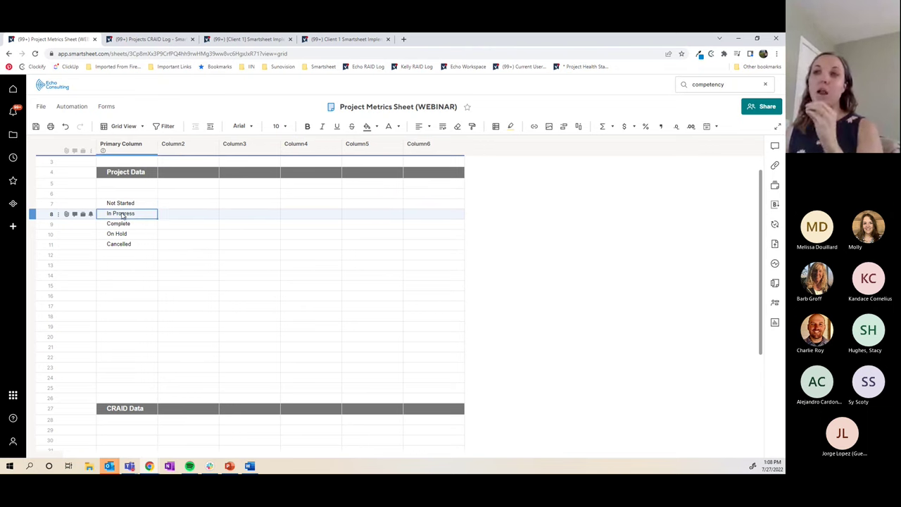
click(190, 206)
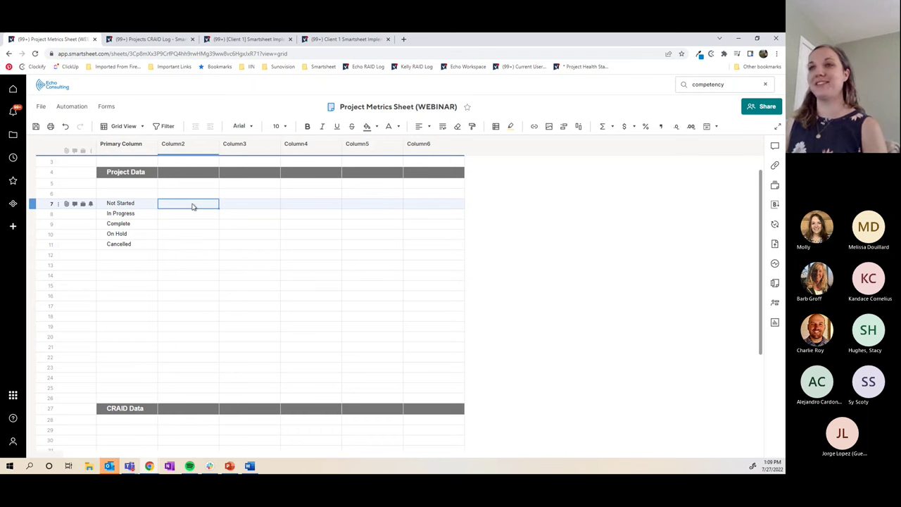
click(144, 205)
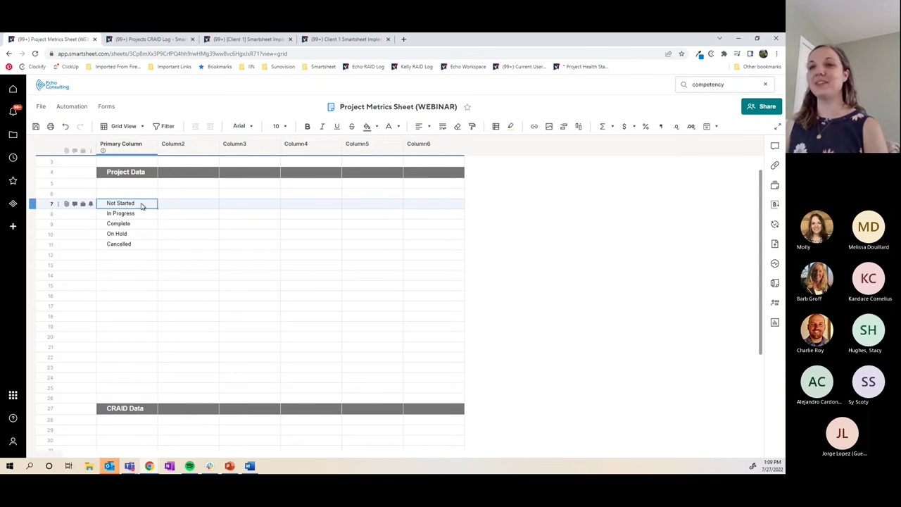
Start a COUNTIF formula in Column2 of the Not Started row
click(184, 208)
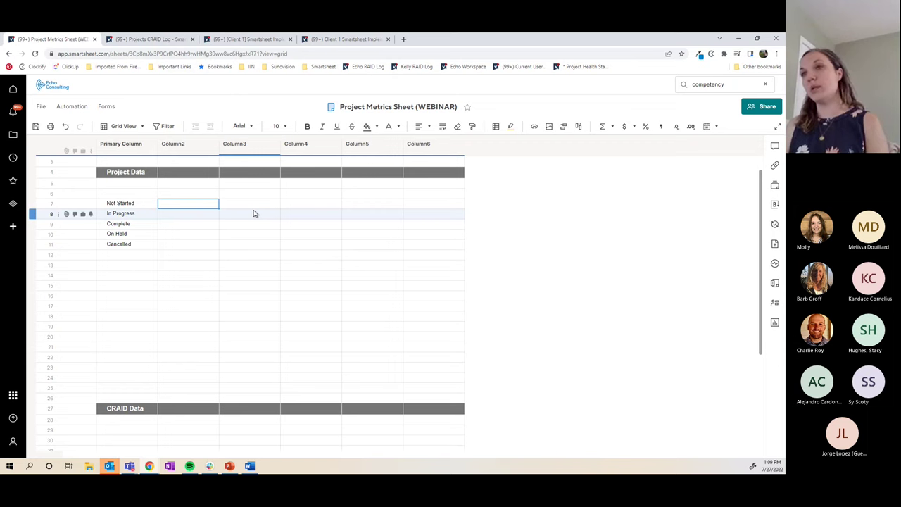
text(u)
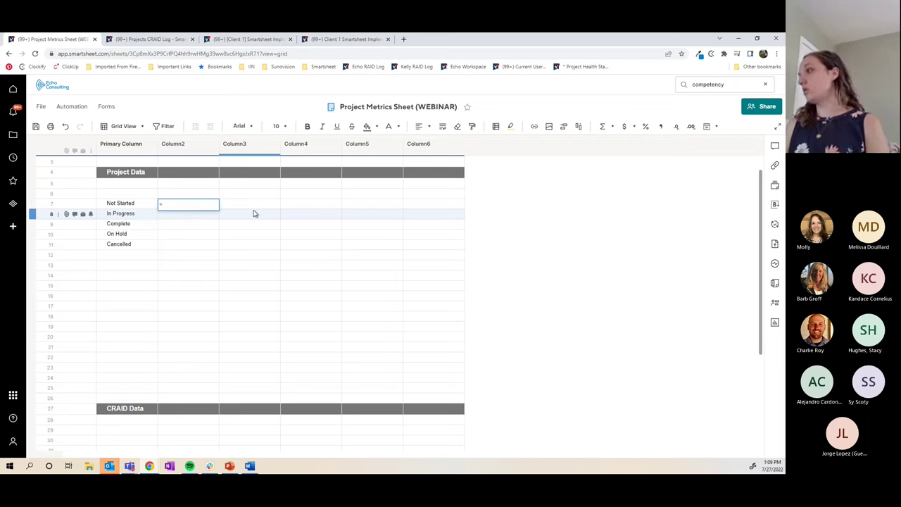
text(COUNT)
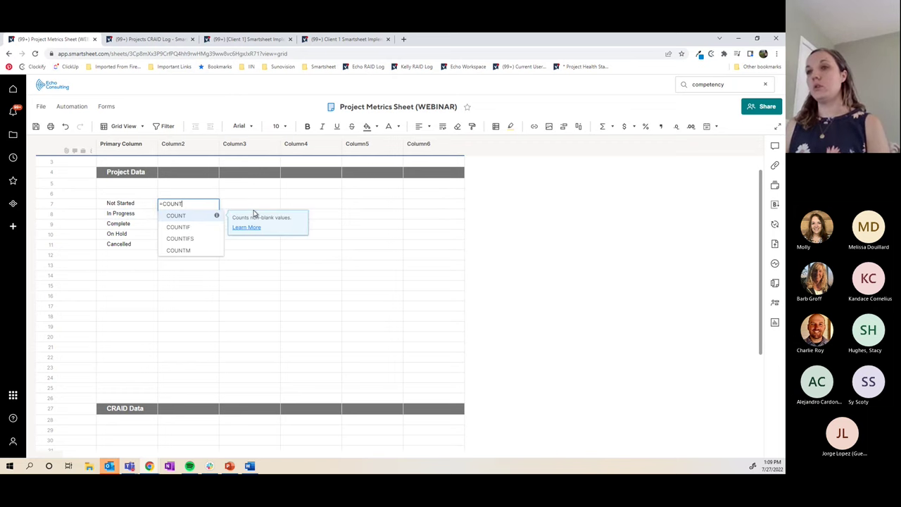
text(IF()
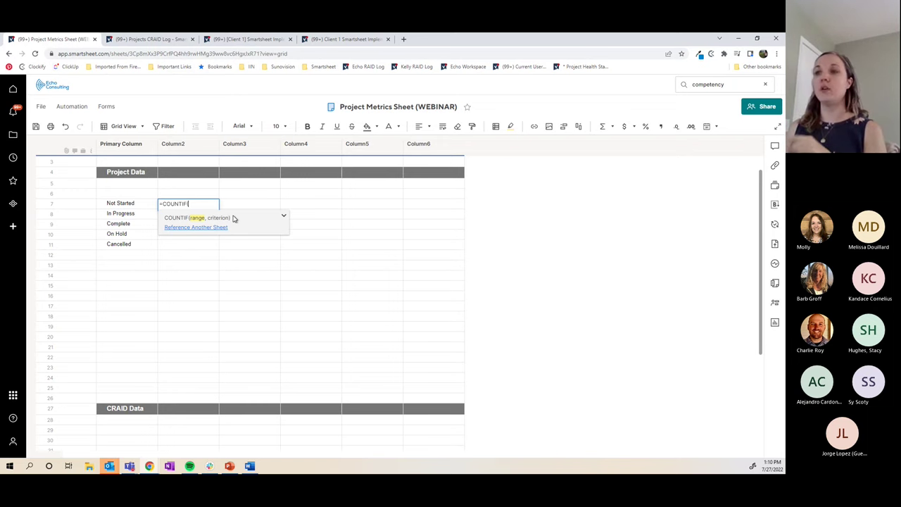
Reference the Status column of the [Client 1] Smartsheet Implementation Plan sheet in the Webinar - Dashboards workspace as the COUNTIF range
click(191, 227)
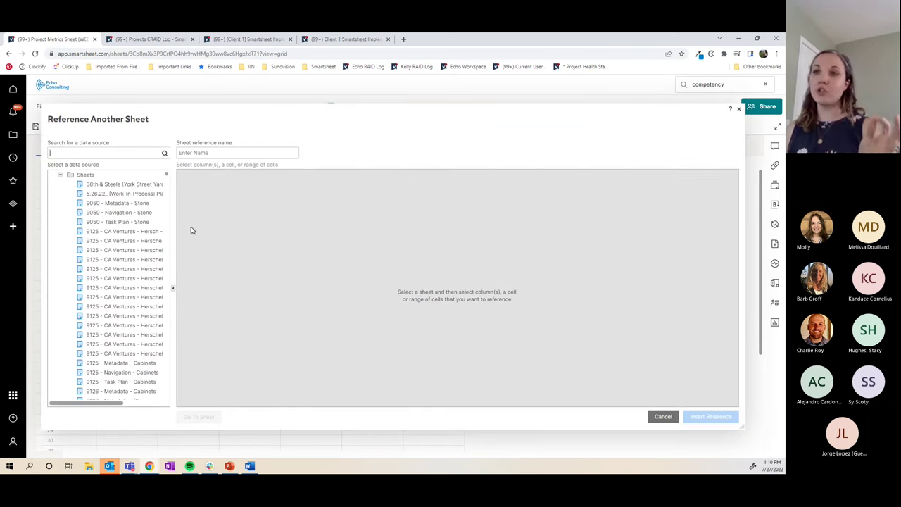
click(59, 176)
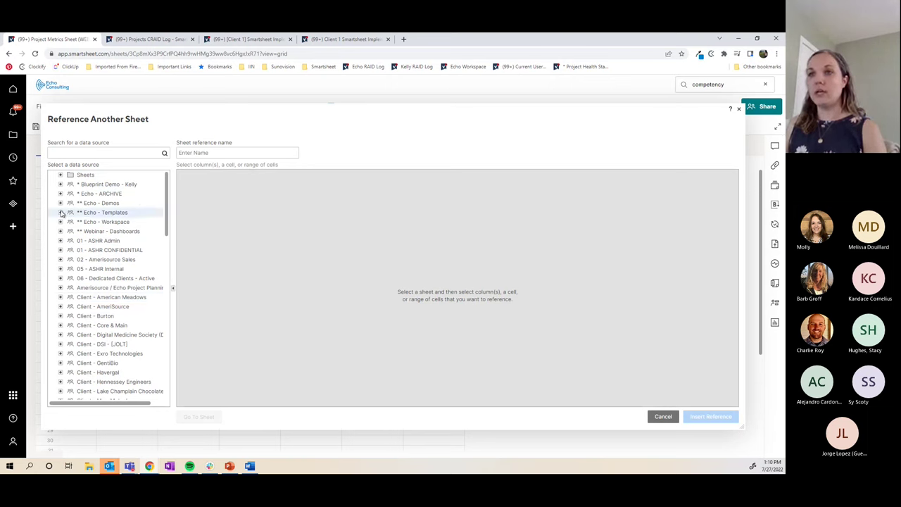
click(60, 233)
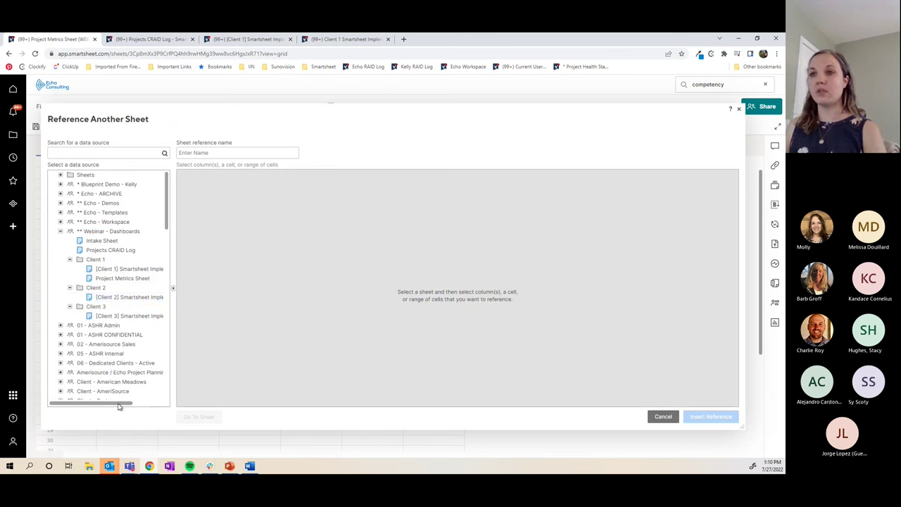
drag(121, 403, 138, 403)
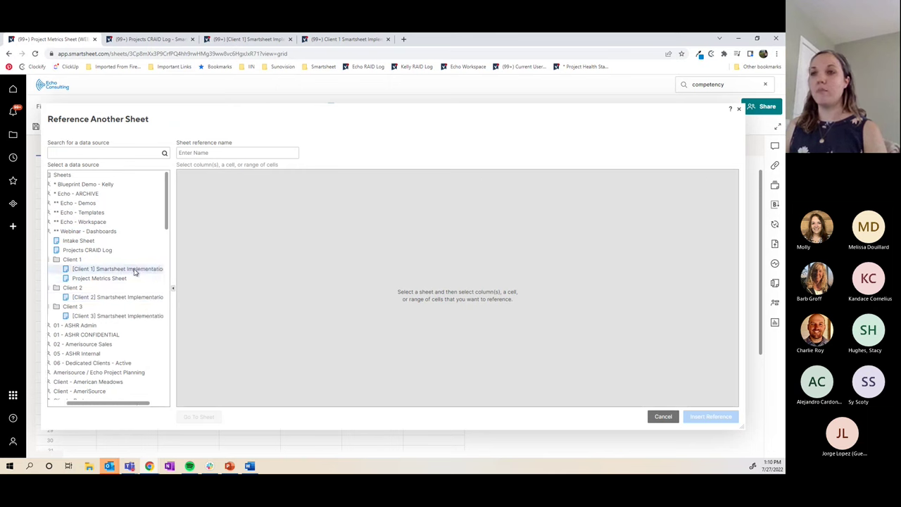
click(92, 268)
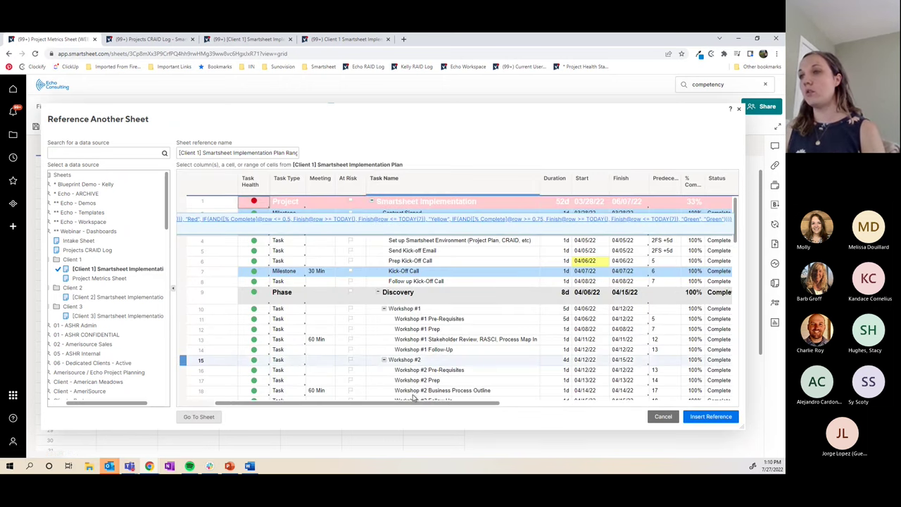
drag(390, 408, 507, 410)
click(461, 182)
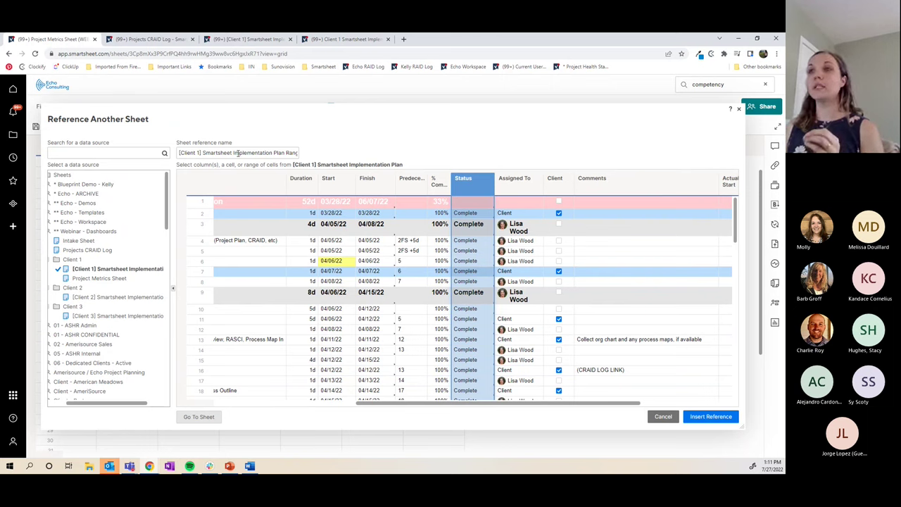
Name the sheet reference "Project Plan Status" and insert it into the formula, followed by a comma
triple_click(207, 153)
drag(249, 153, 304, 156)
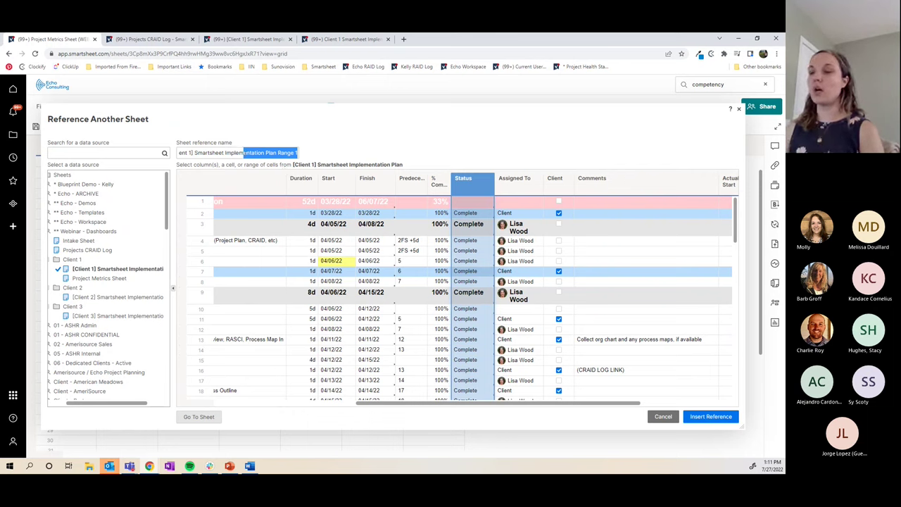
key(ctrl+a)
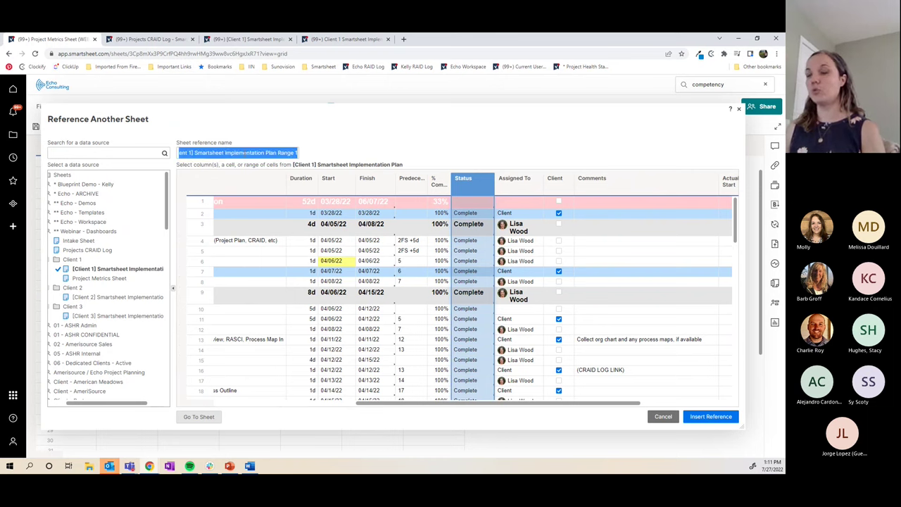
key(BackSpace)
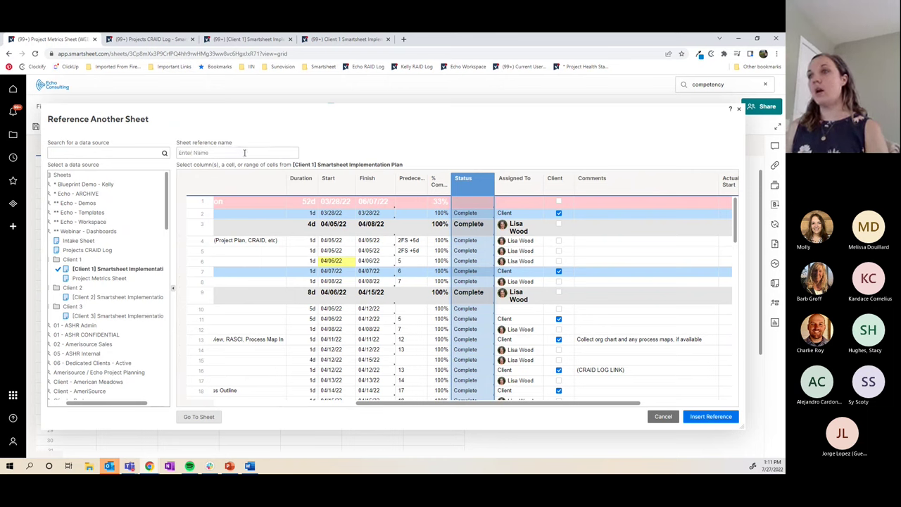
text(Project Plan )
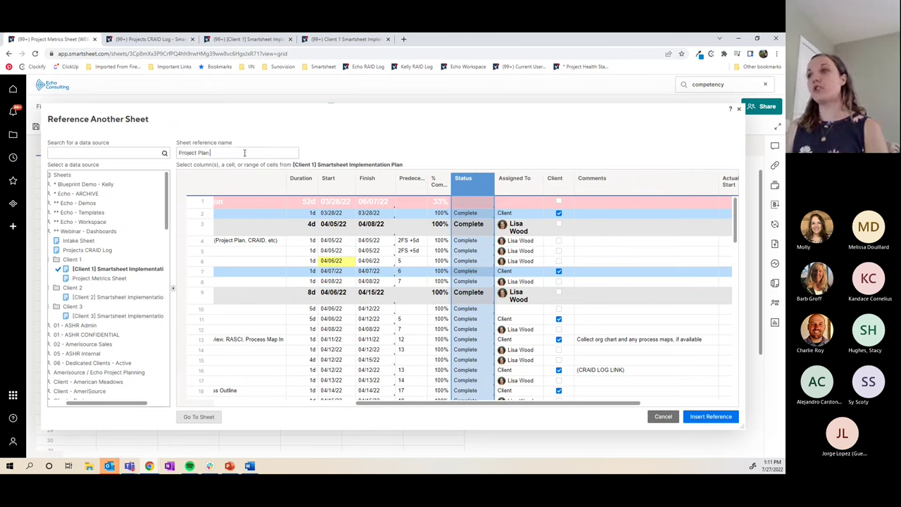
text(Status)
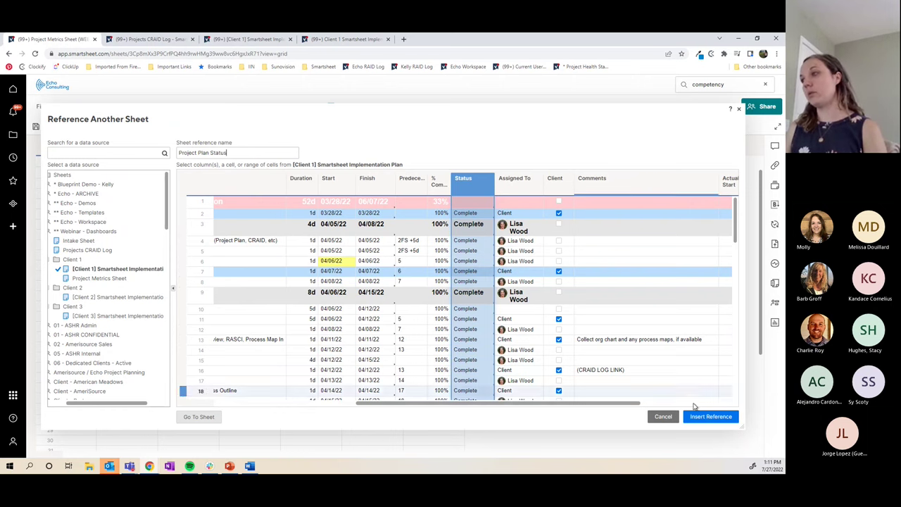
click(708, 418)
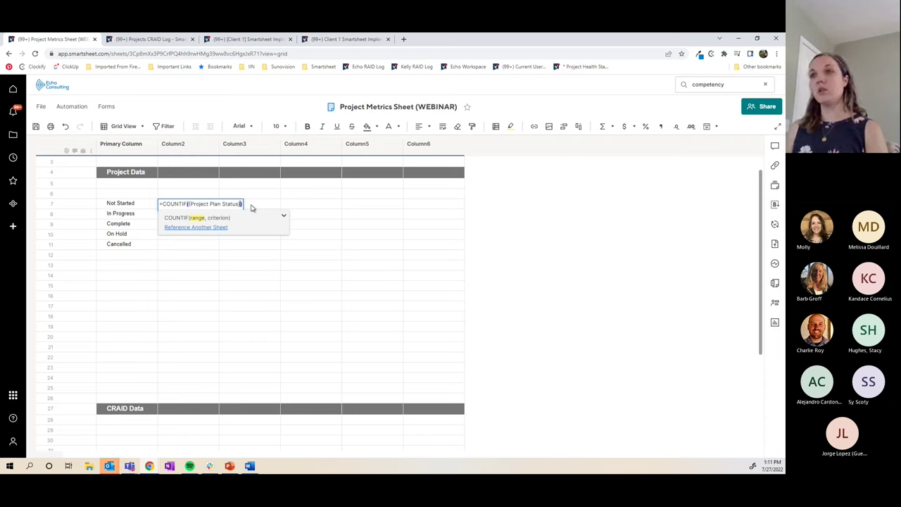
text(,)
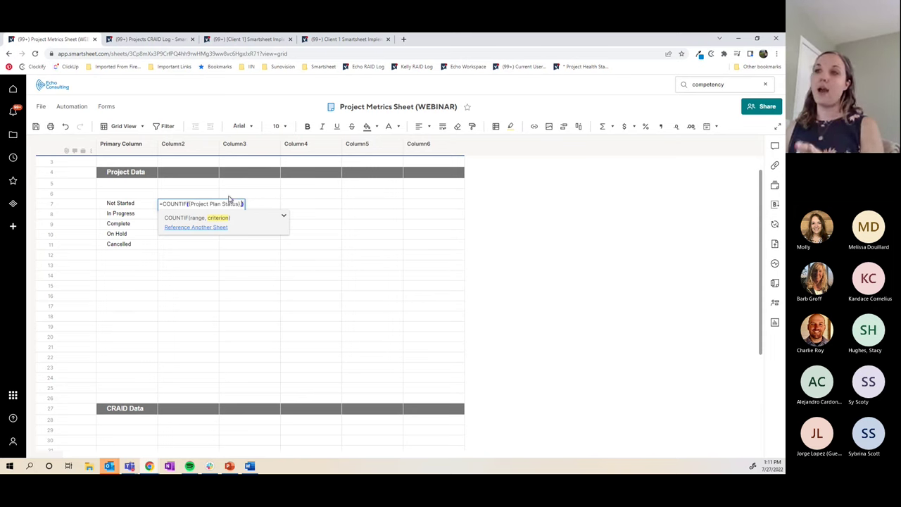
click(132, 206)
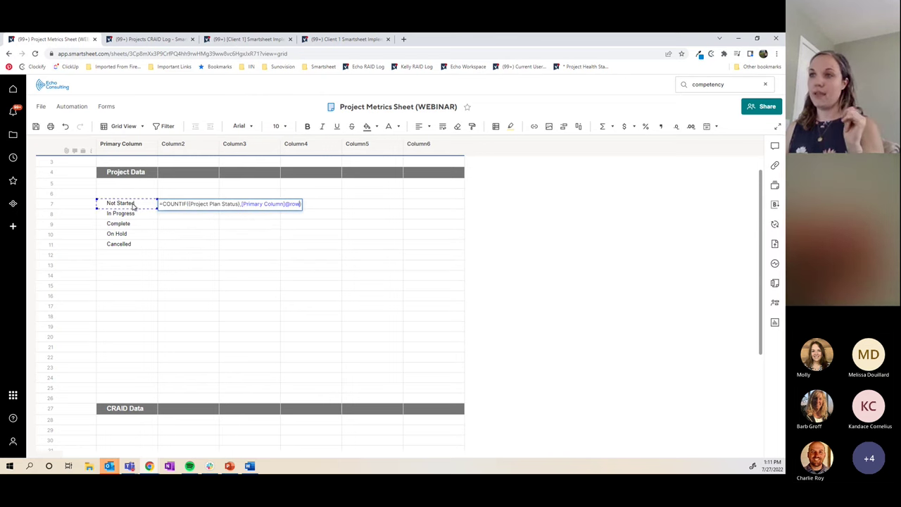
key(BackSpace)
key(BackSpace)
key(BackSpace)
key(BackSpace)
key(BackSpace)
key(BackSpace)
key(BackSpace)
key(BackSpace)
key(BackSpace)
key(BackSpace)
key(BackSpace)
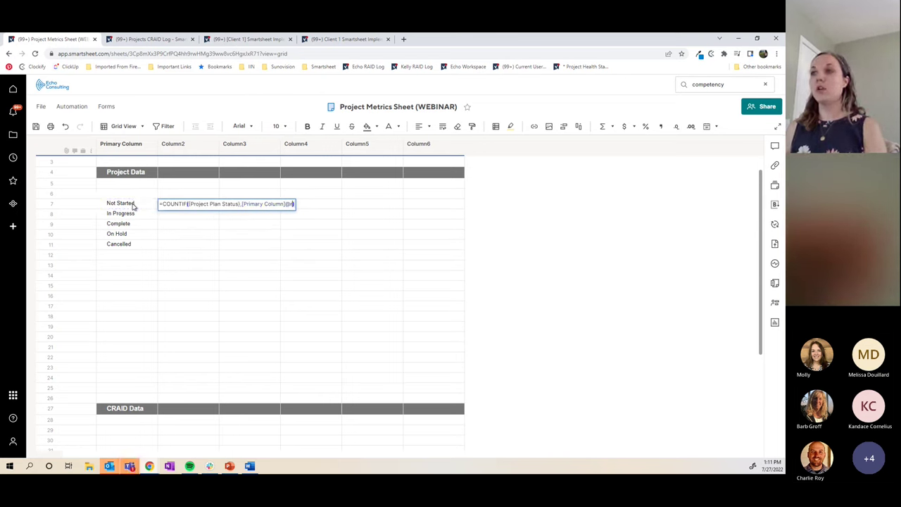
key(BackSpace)
key(BackSpace)
key(BackSpace)
key(BackSpace)
key(BackSpace)
key(BackSpace)
key(BackSpace)
key(BackSpace)
key(BackSpace)
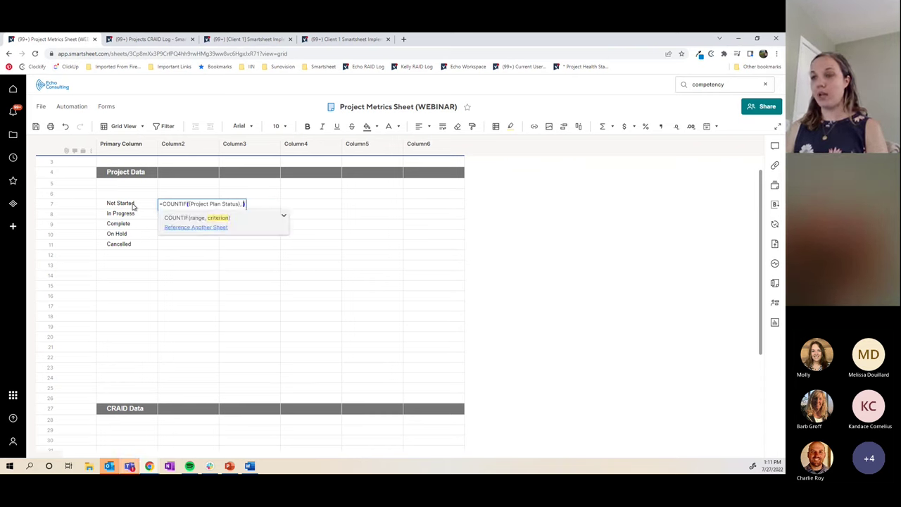
Try the literal text "Not Started" as the COUNTIF criterion, and clear it from the formula again
text("Not Sta)
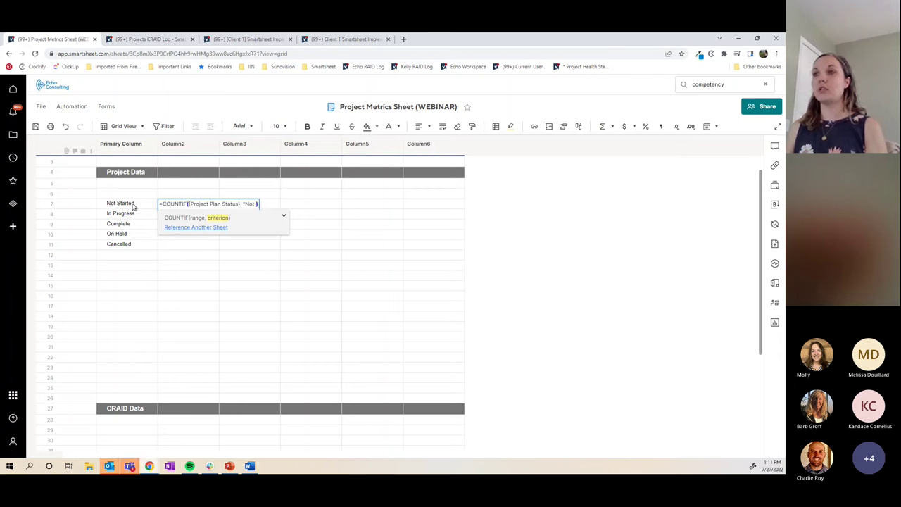
text(rted")
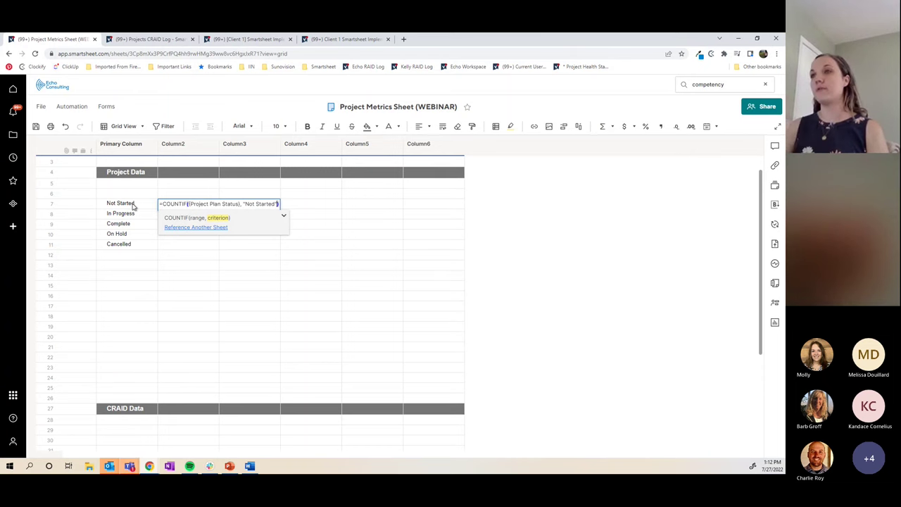
key(BackSpace)
key(BackSpace)
key(BackSpace)
key(BackSpace)
key(BackSpace)
key(BackSpace)
key(BackSpace)
key(BackSpace)
key(BackSpace)
key(BackSpace)
key(BackSpace)
key(BackSpace)
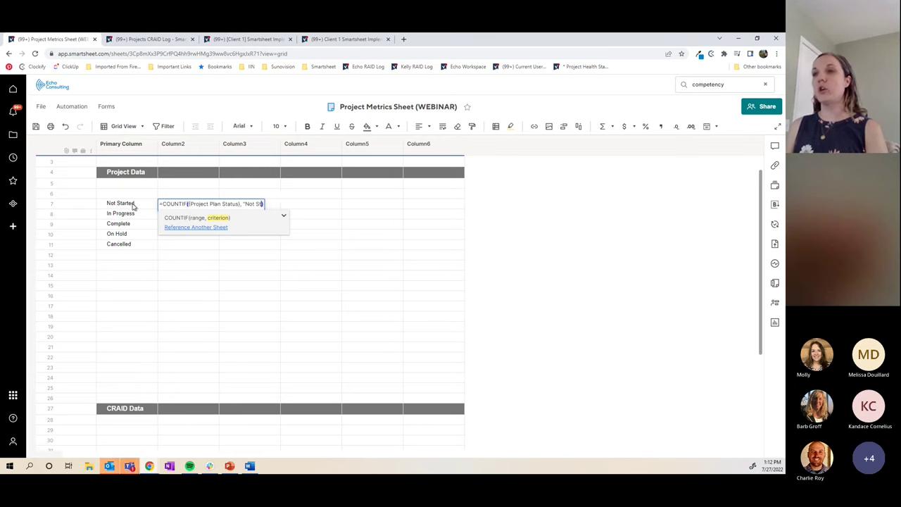
key(BackSpace)
key(BackSpace)
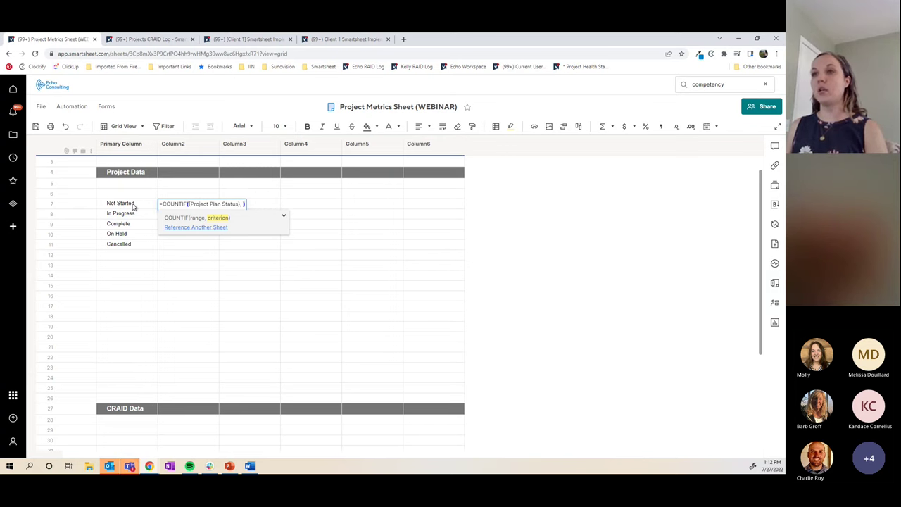
click(143, 204)
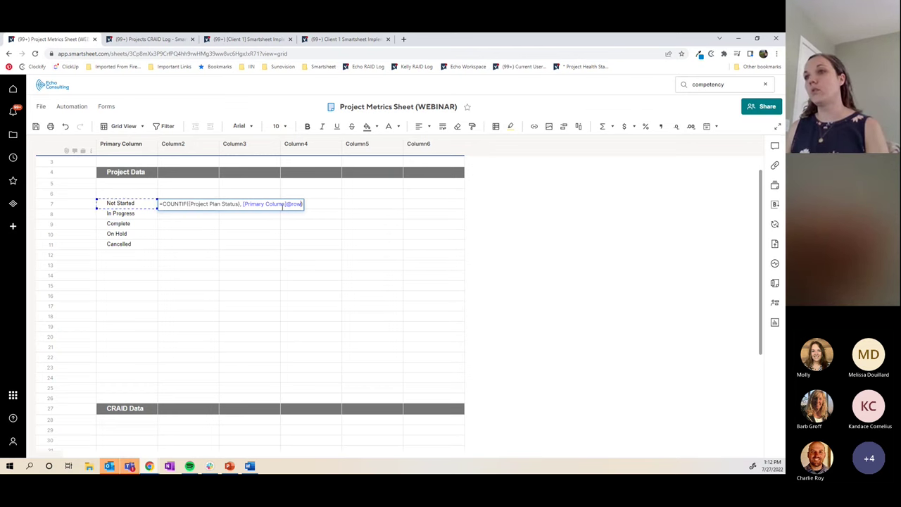
key(Return)
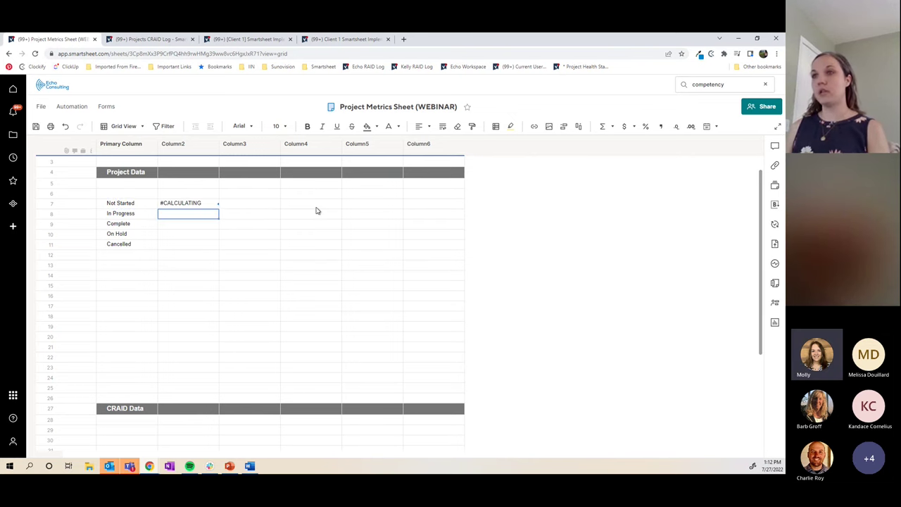
double_click(203, 205)
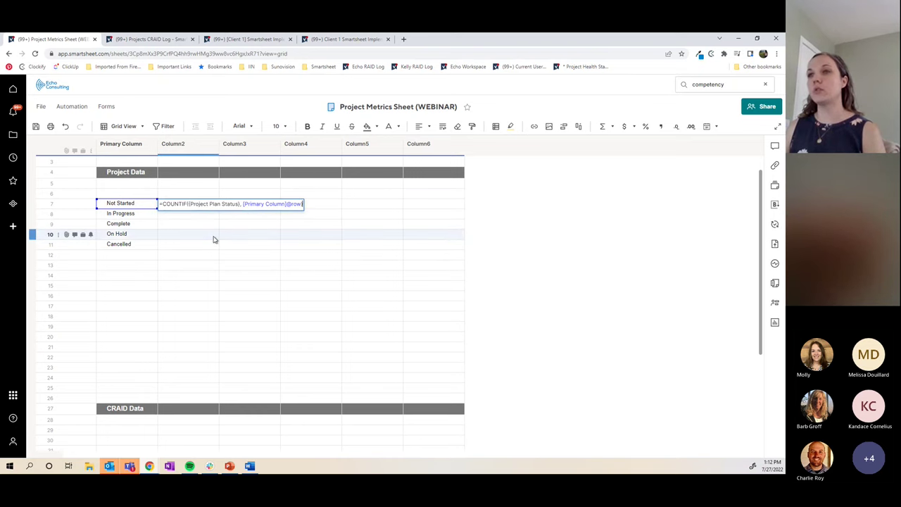
key(Return)
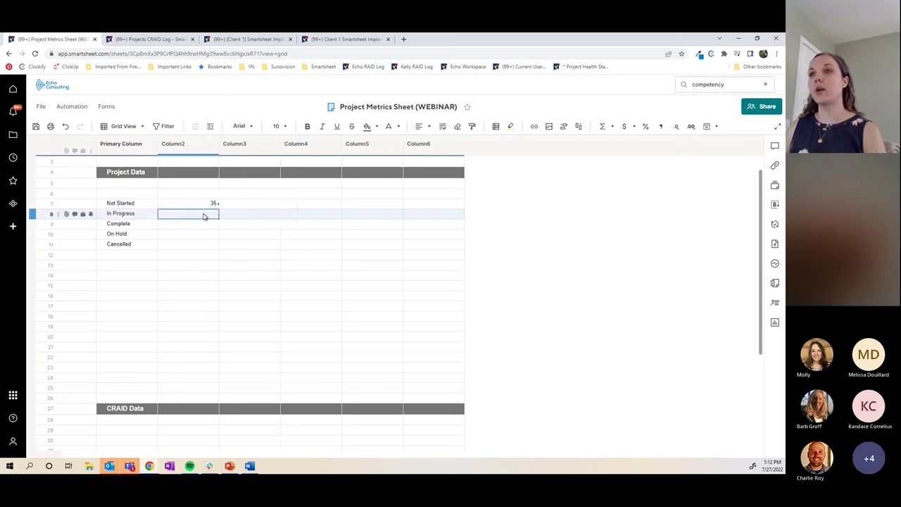
Fill the COUNTIF formula from Column2 of row 7 down through the Cancelled row
click(210, 203)
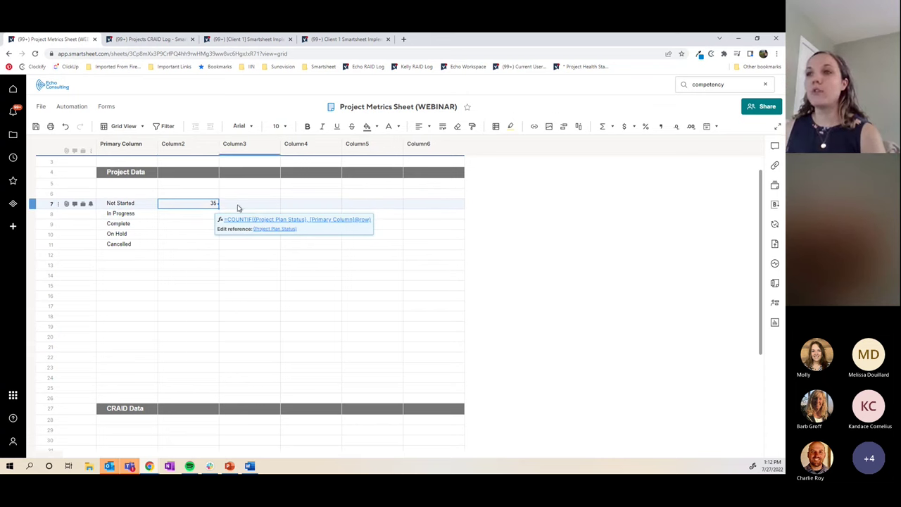
drag(217, 205, 217, 243)
click(201, 213)
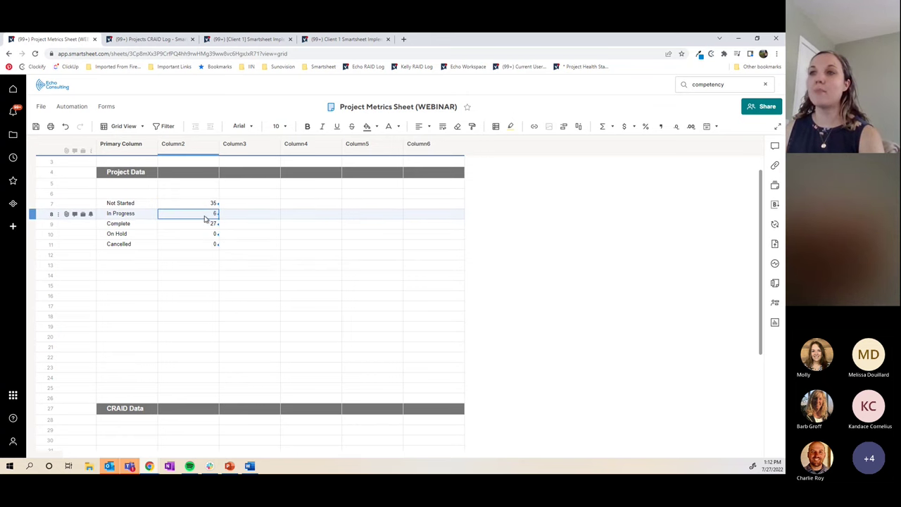
click(200, 225)
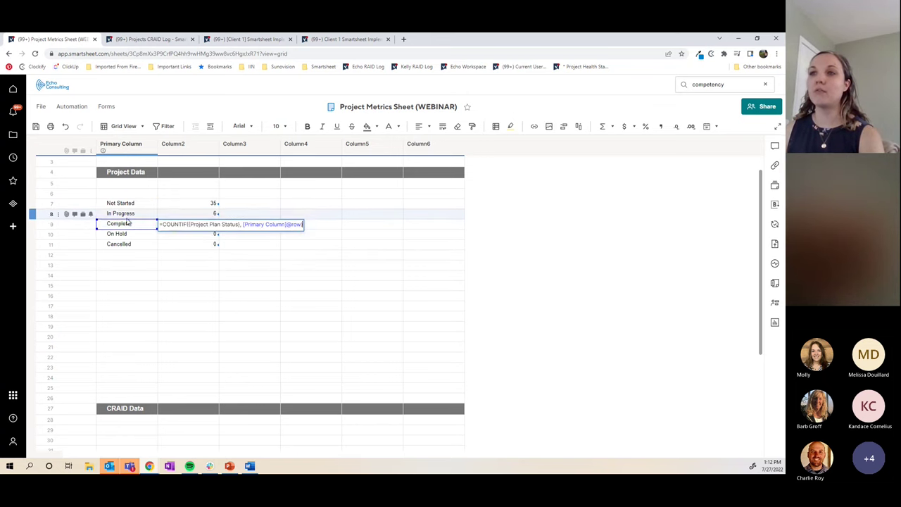
click(191, 237)
click(195, 245)
click(195, 245)
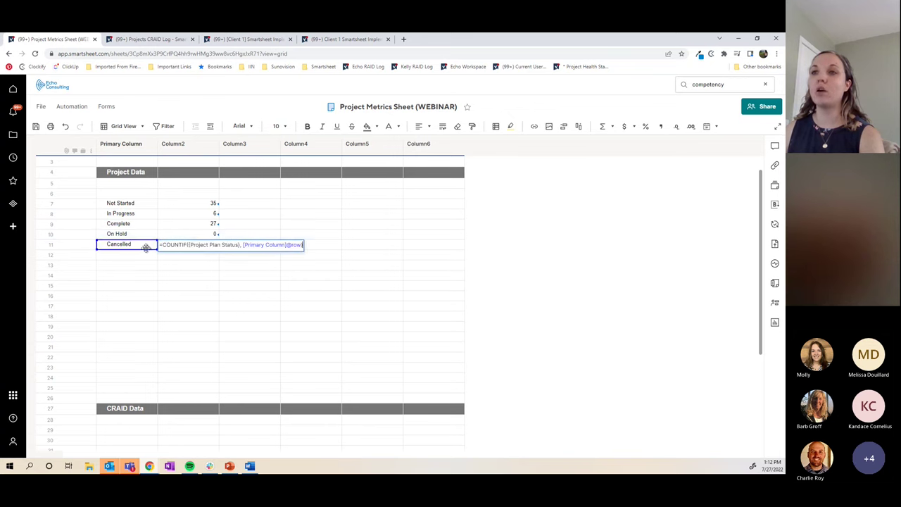
click(204, 236)
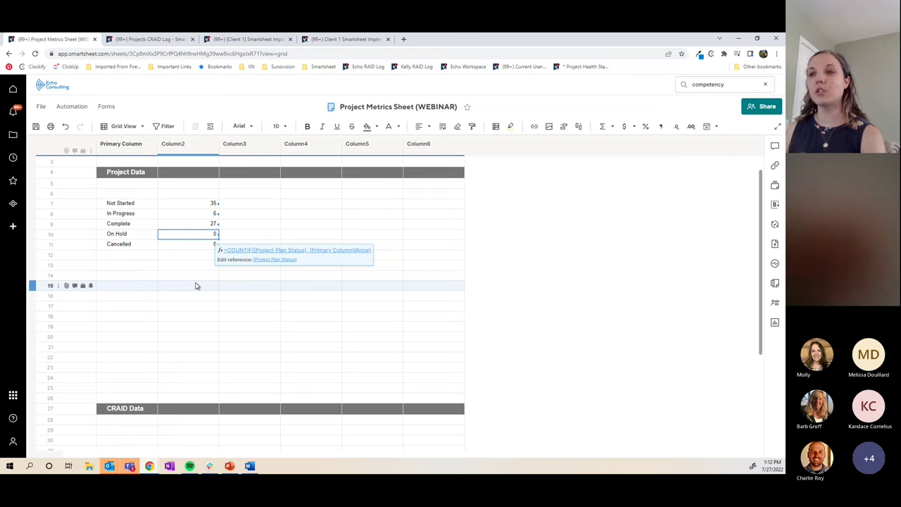
click(202, 247)
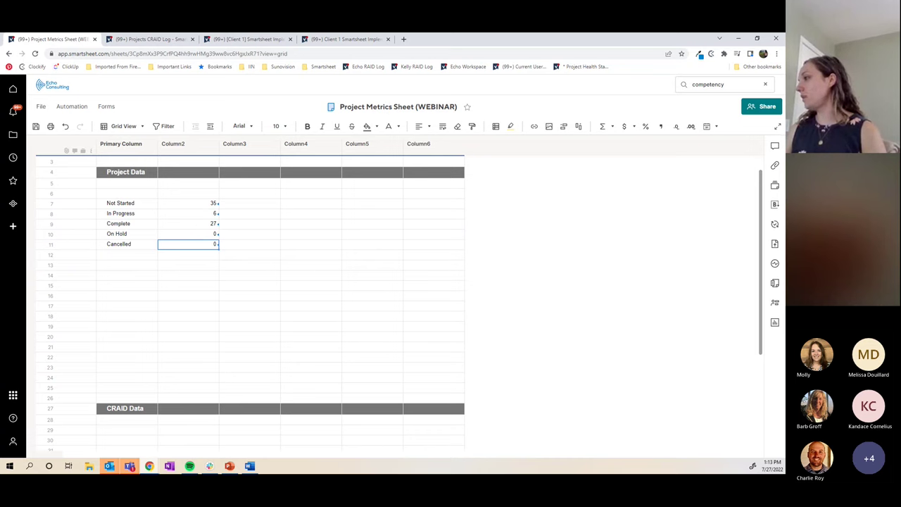
Enter the labels Change, Risk, Action, Issue and Decision in the Primary Column, rows 32 to 36, of the CRAID Data section
scroll(244, 342, down, 3)
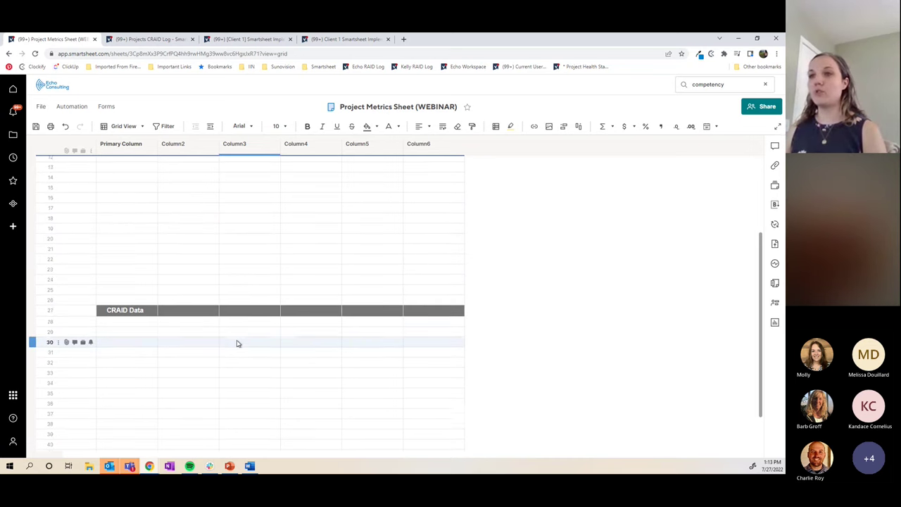
scroll(236, 337, down, 2)
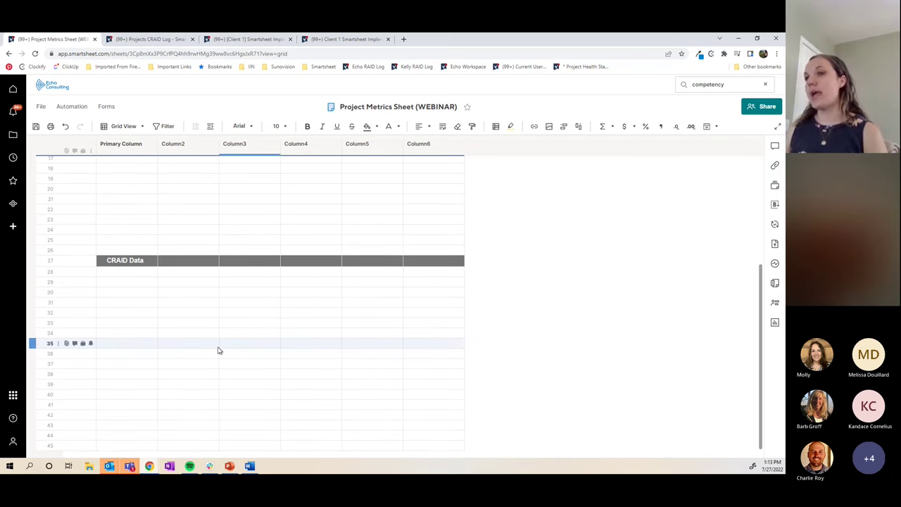
click(139, 315)
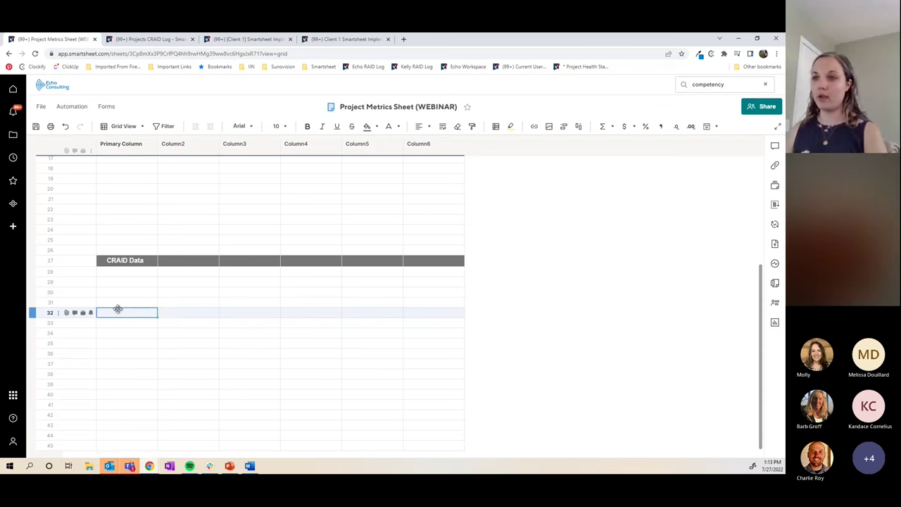
text(CR)
key(BackSpace)
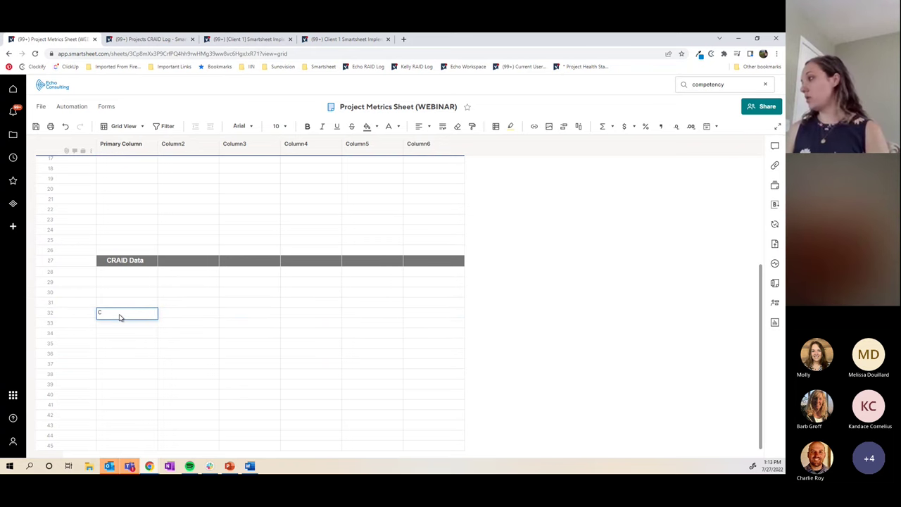
text(hange)
key(Return)
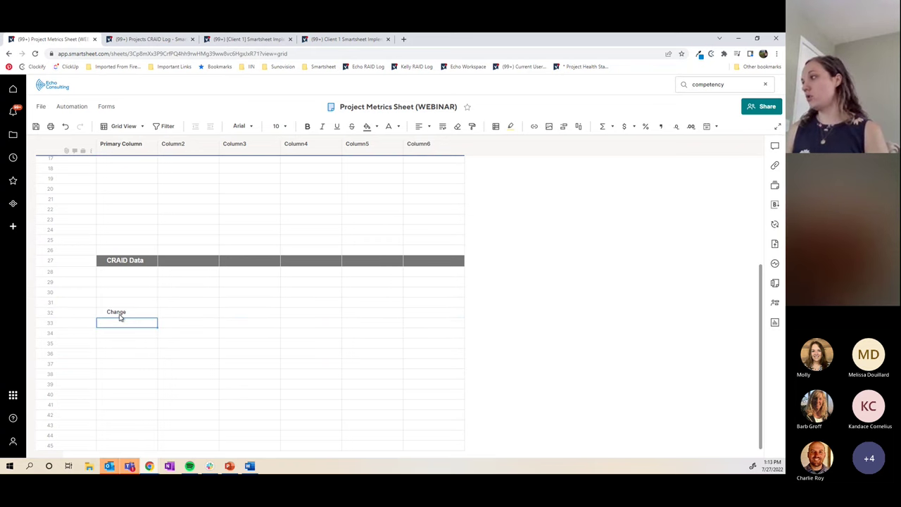
text(Risk)
key(Return)
text(Ac)
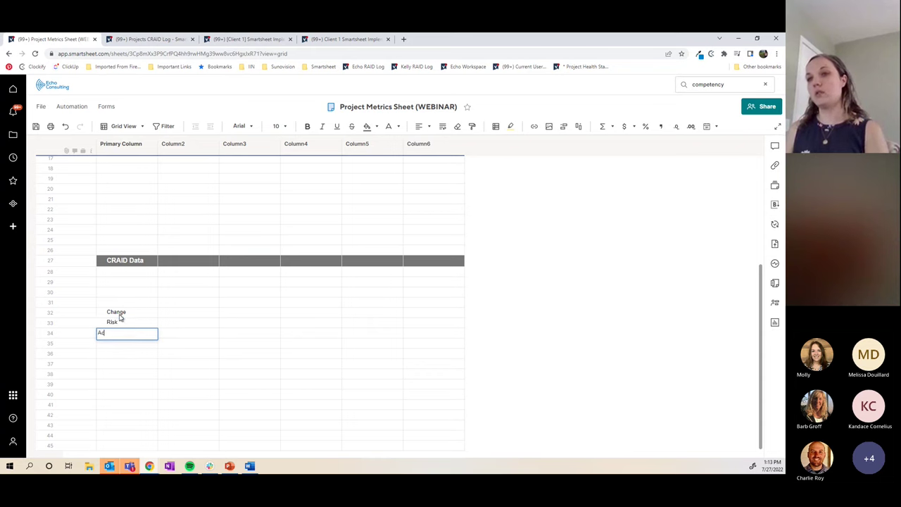
text(tion)
key(Return)
text(Issue)
key(Return)
text(D)
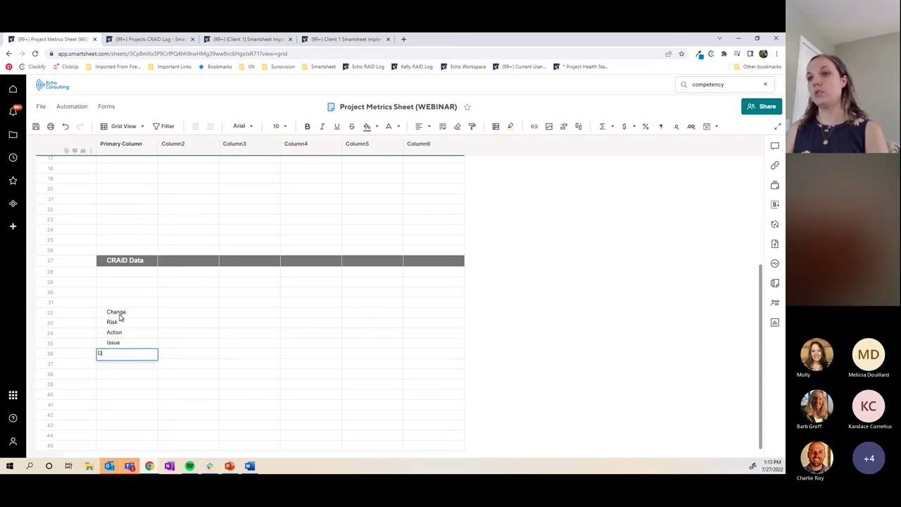
text(ecision)
key(Return)
Check the dropdown values defined for the Priority column in the Projects CRAID Log sheet
click(213, 302)
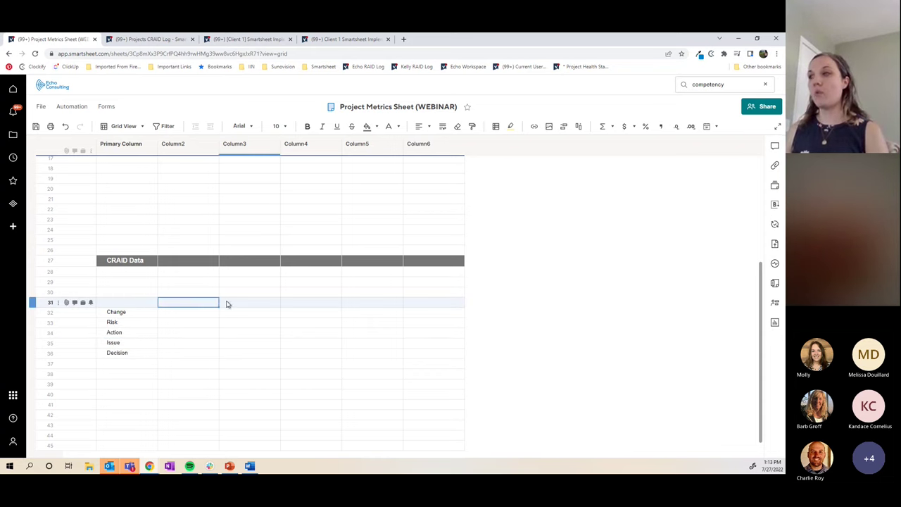
click(144, 38)
double_click(469, 144)
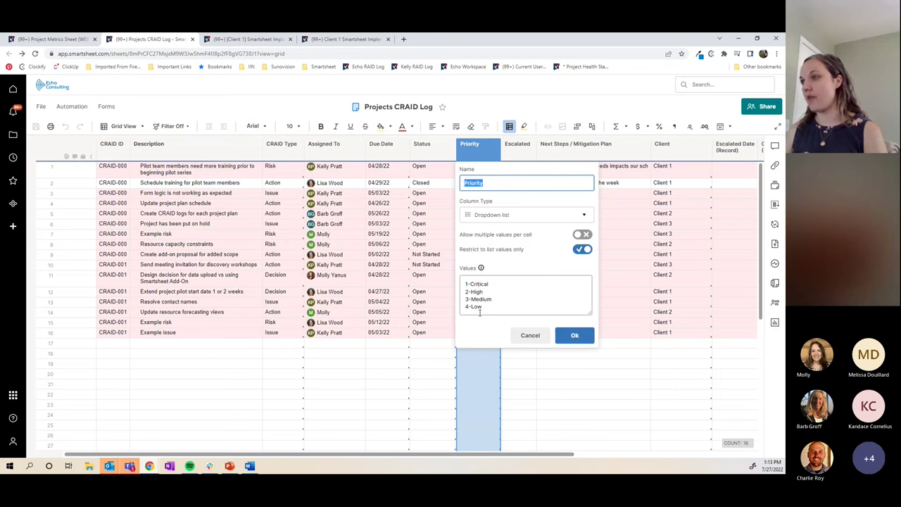
click(526, 335)
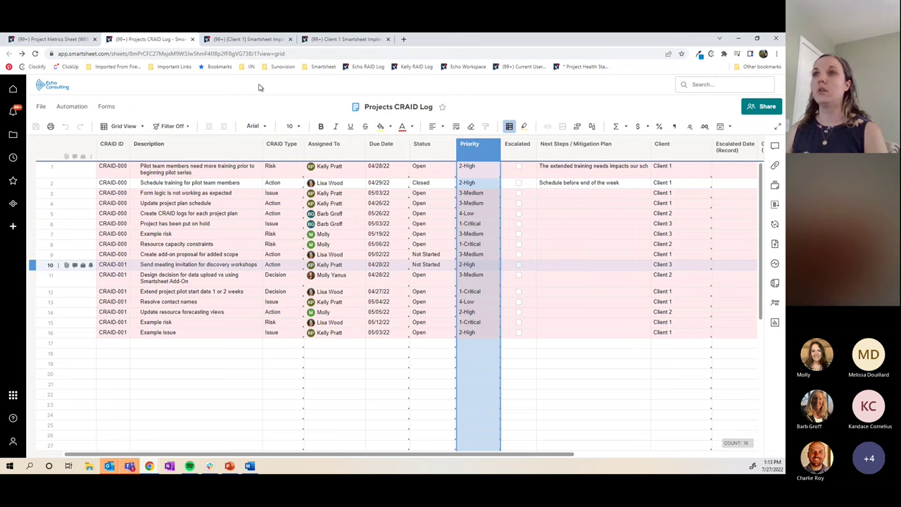
Enter the headings 1-Critical, 2-High, 3-Medium and 4-Low across Column2 to Column5 of row 31 in the Project Metrics Sheet
click(77, 40)
text(1-C)
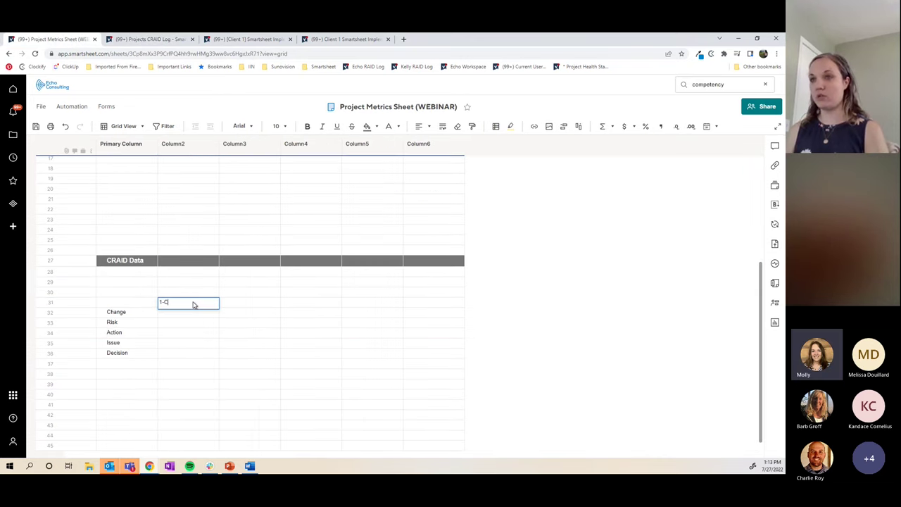
text(ritical)
key(Tab)
text(2-H)
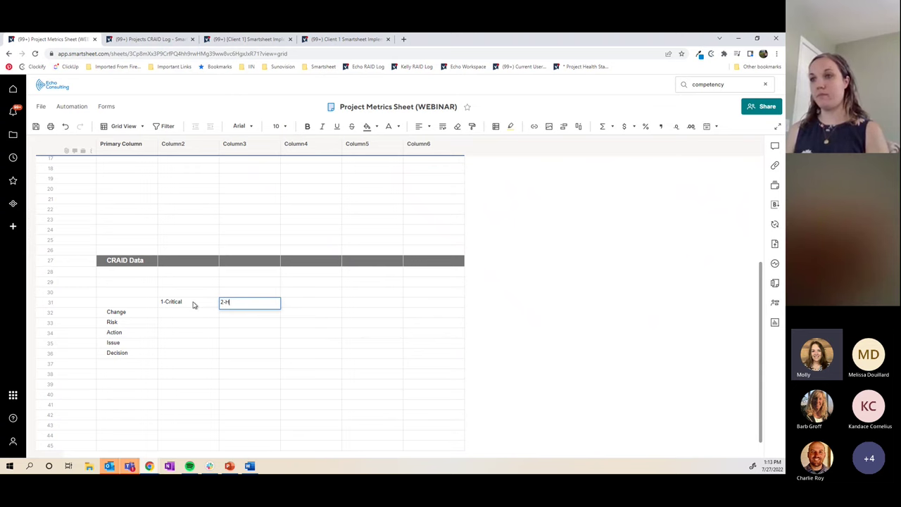
text(igh)
key(Tab)
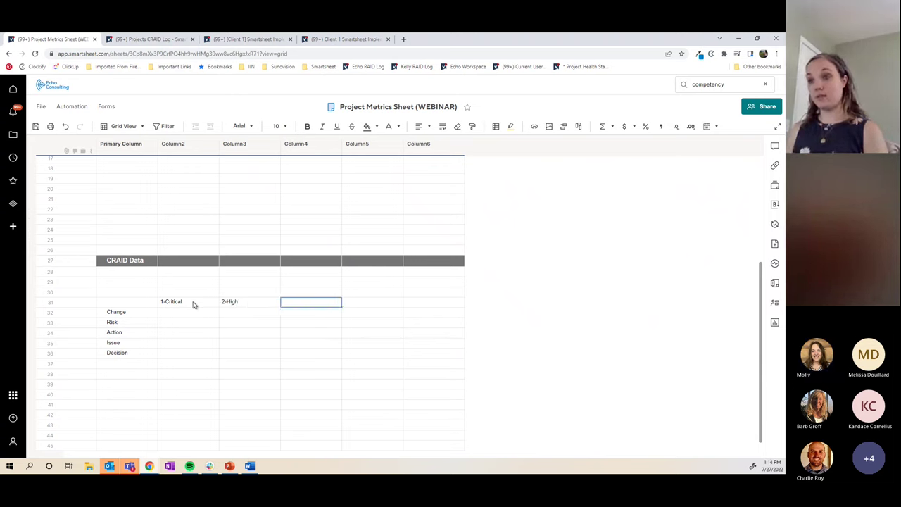
text(3-M)
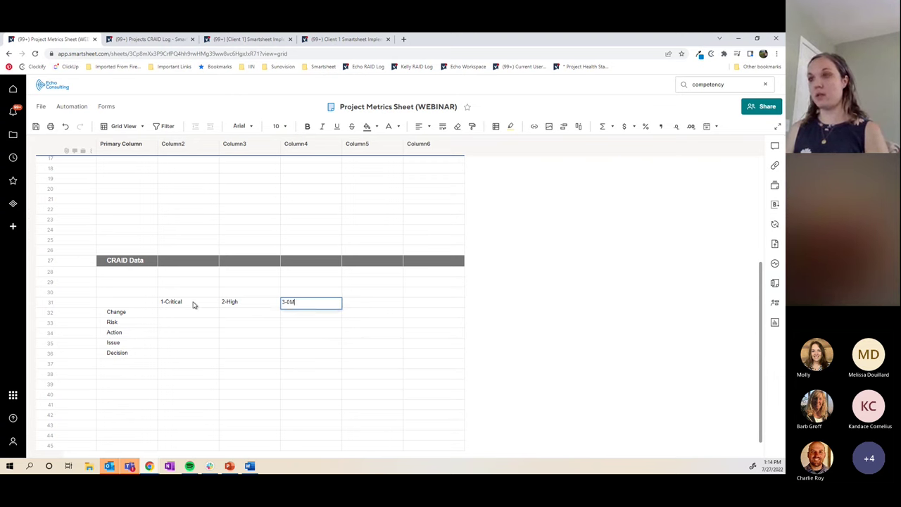
text(edium)
key(Tab)
text(4)
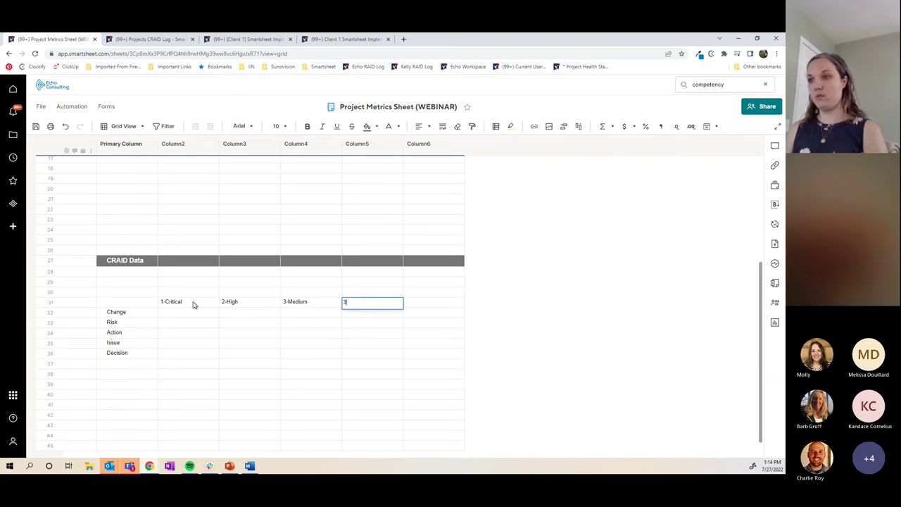
text(-Low)
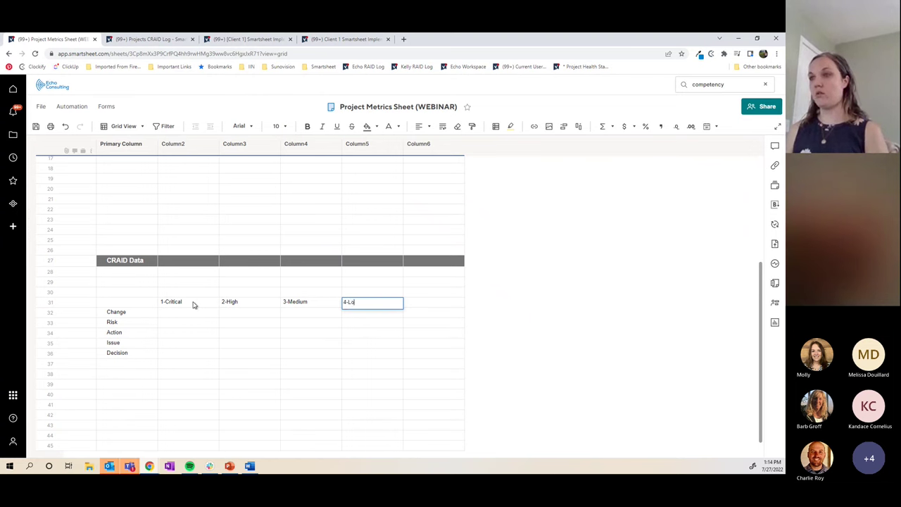
key(Return)
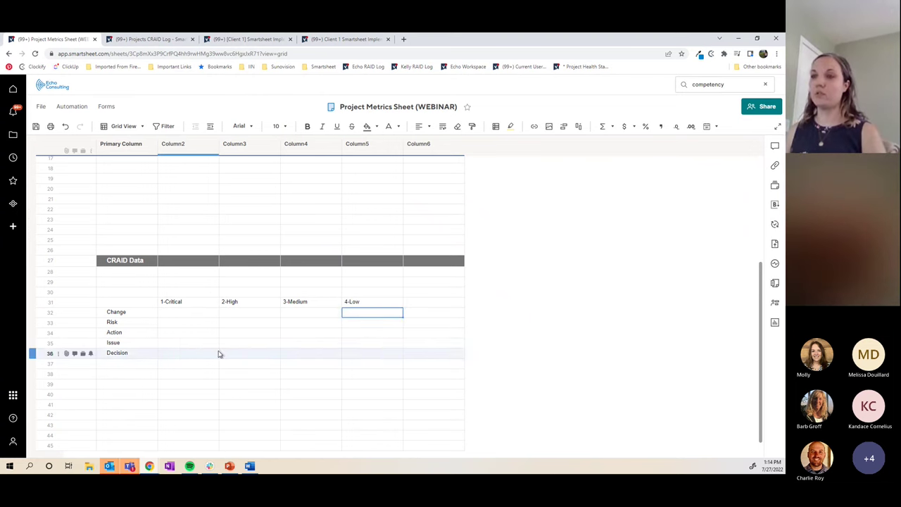
double_click(176, 313)
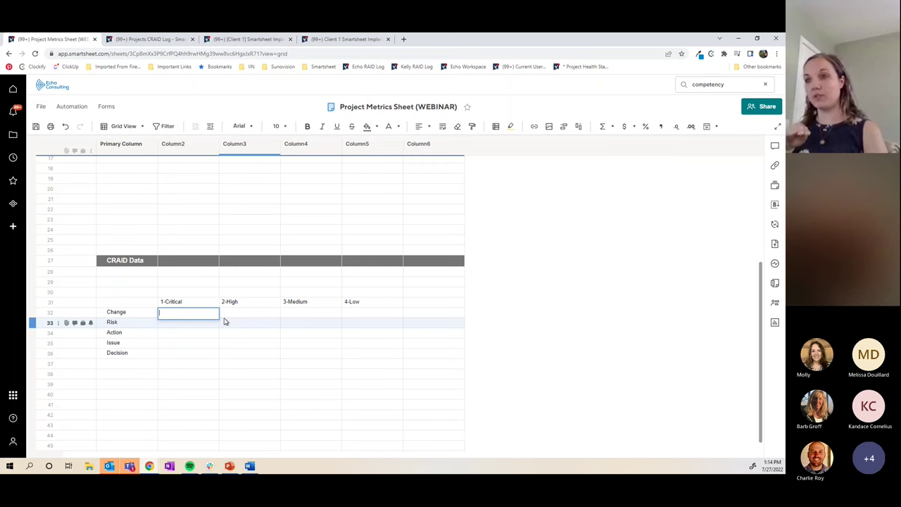
text(=C)
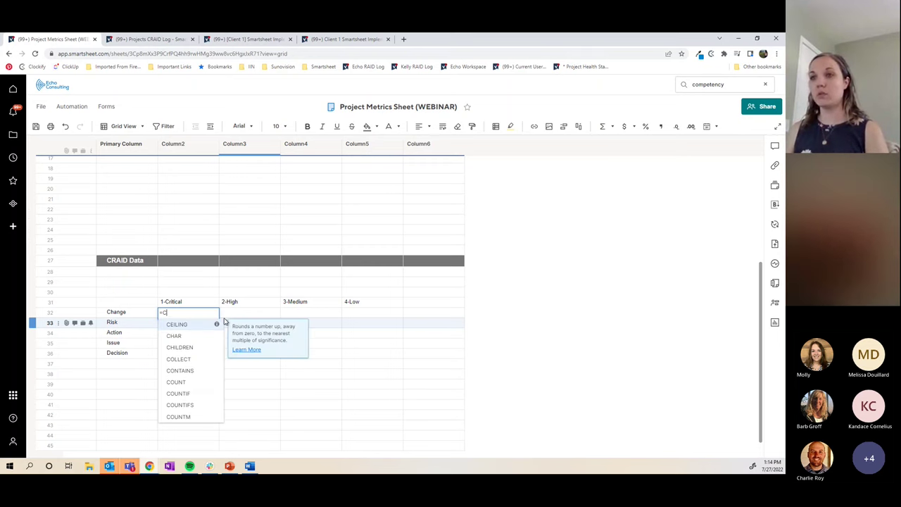
text(OUNTIFS)
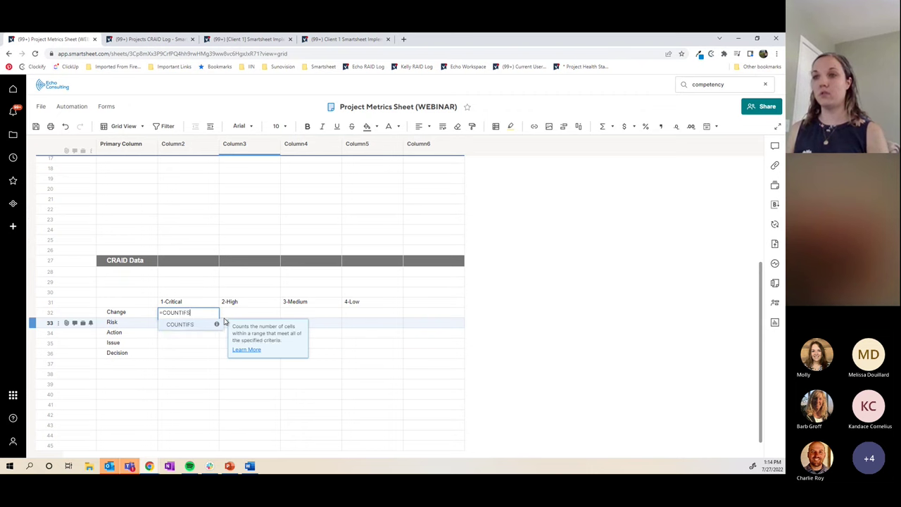
text(()
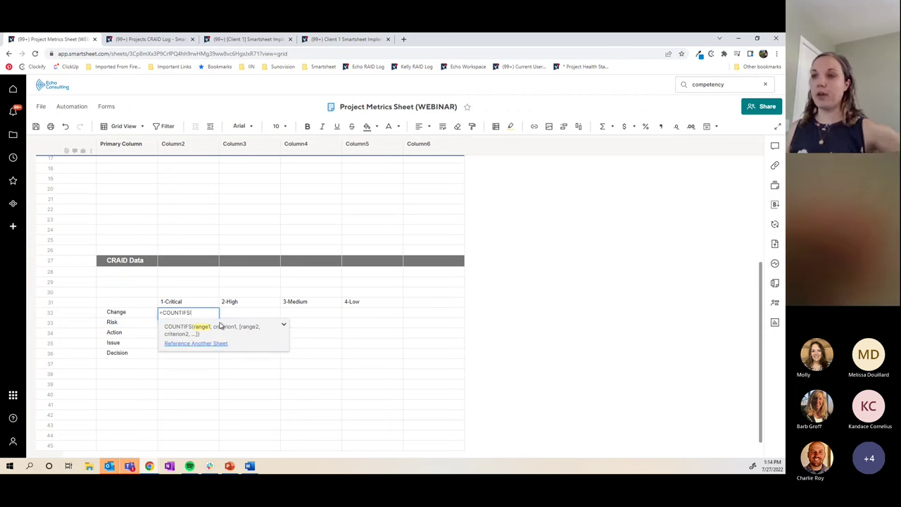
click(190, 345)
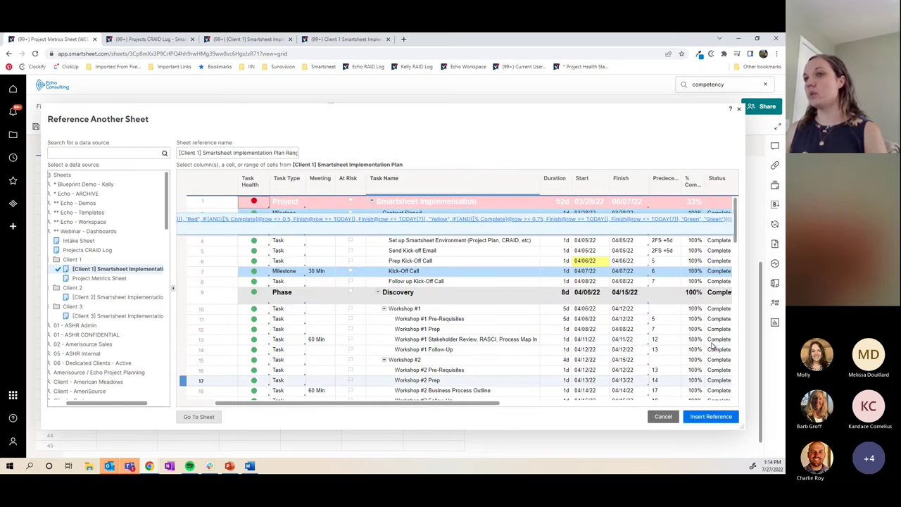
click(83, 251)
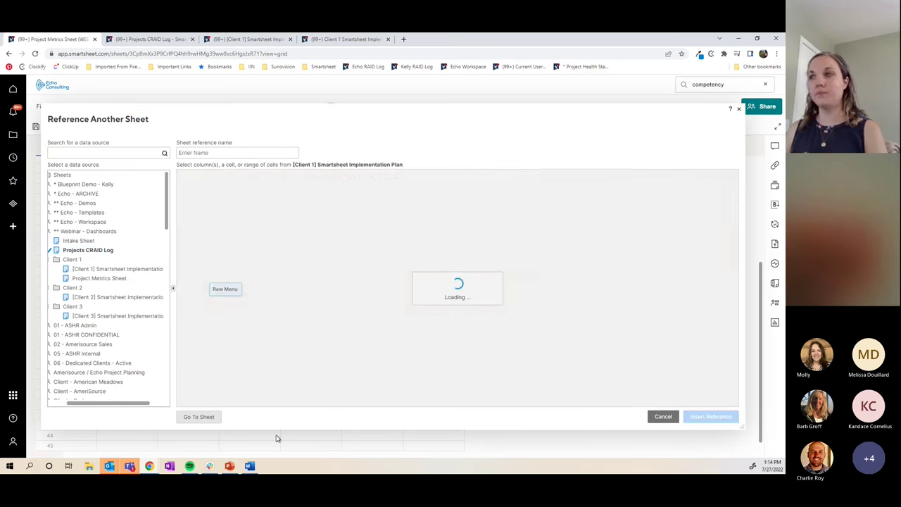
click(423, 179)
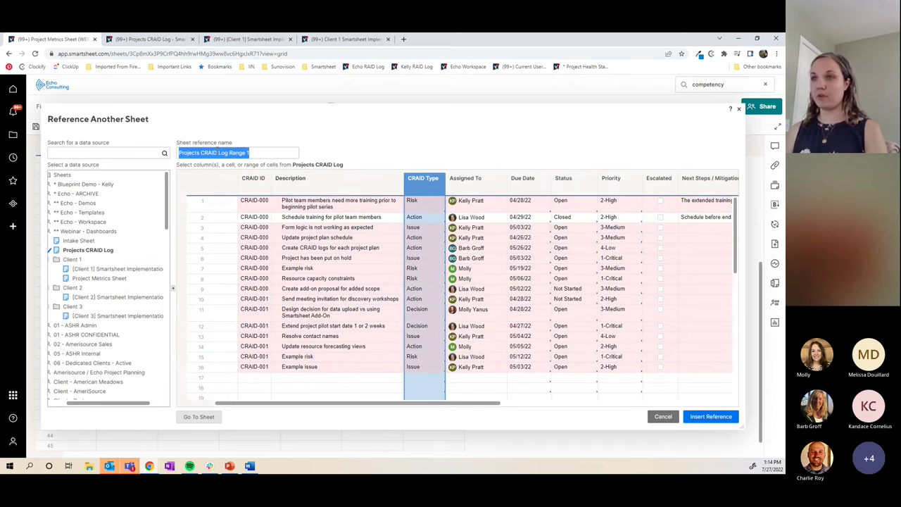
text(CR)
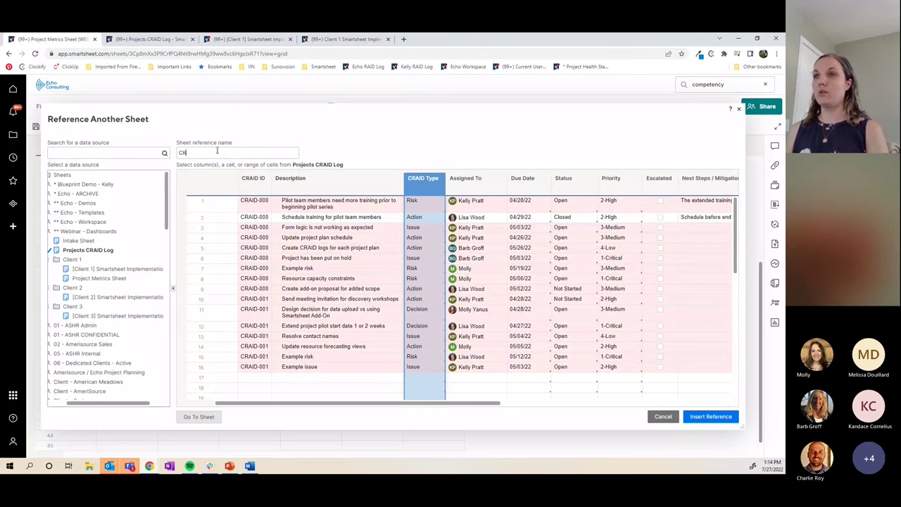
text(AID Type)
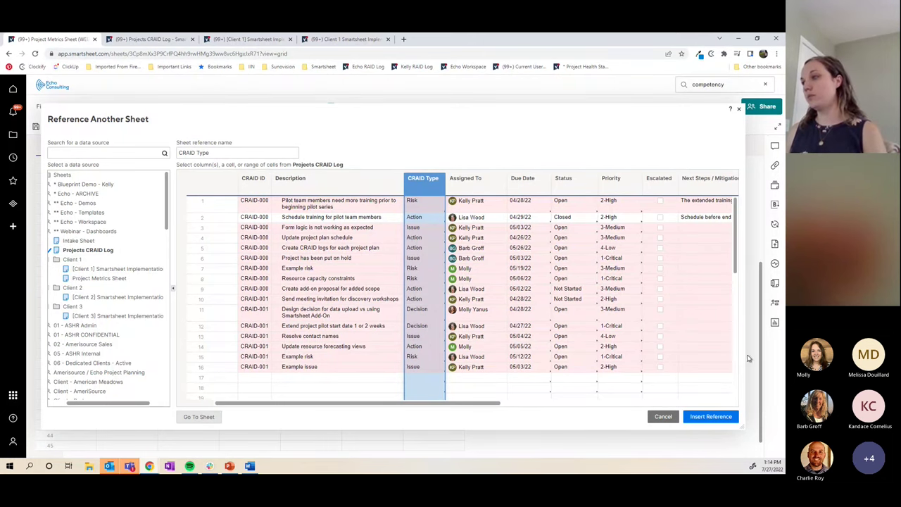
click(710, 416)
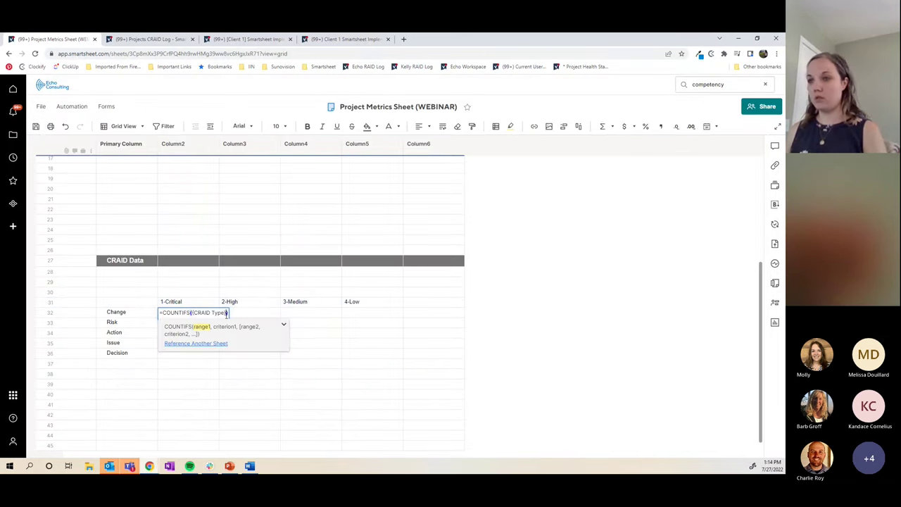
text(,)
click(137, 315)
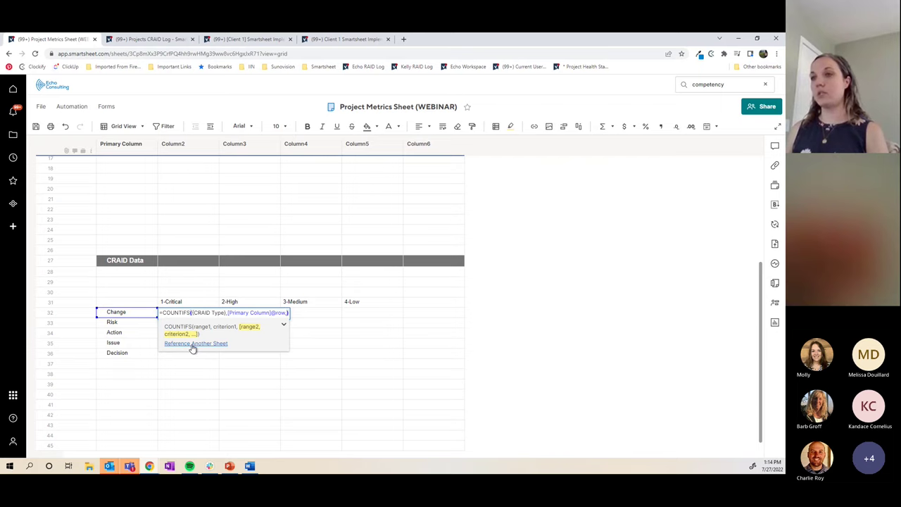
Reference the Projects CRAID Log's Priority column as the formula's second range, naming the reference "CRAID Log Priority"
click(193, 343)
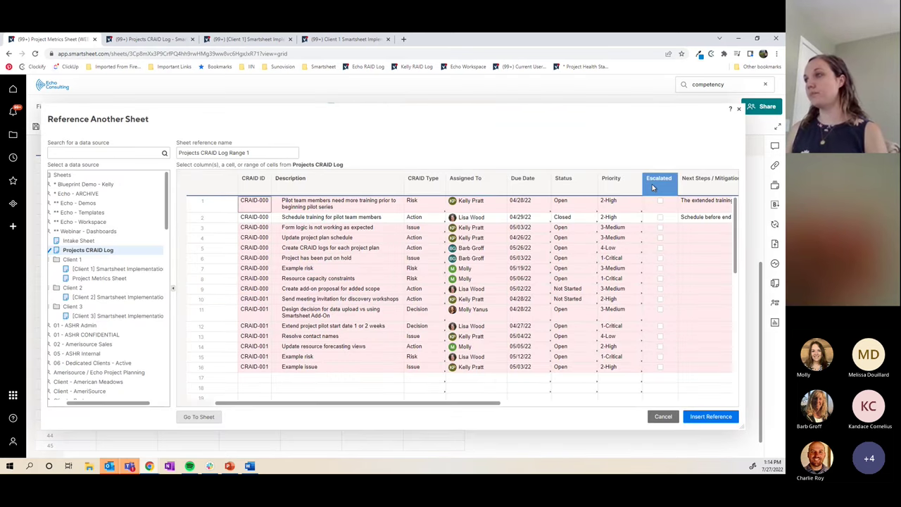
click(611, 178)
drag(228, 153, 253, 152)
text(Priority)
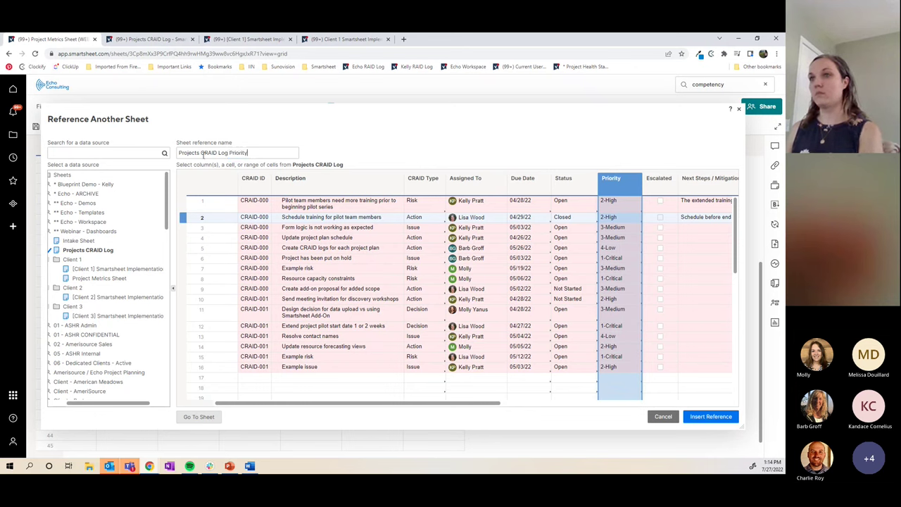
drag(202, 152, 178, 153)
key(BackSpace)
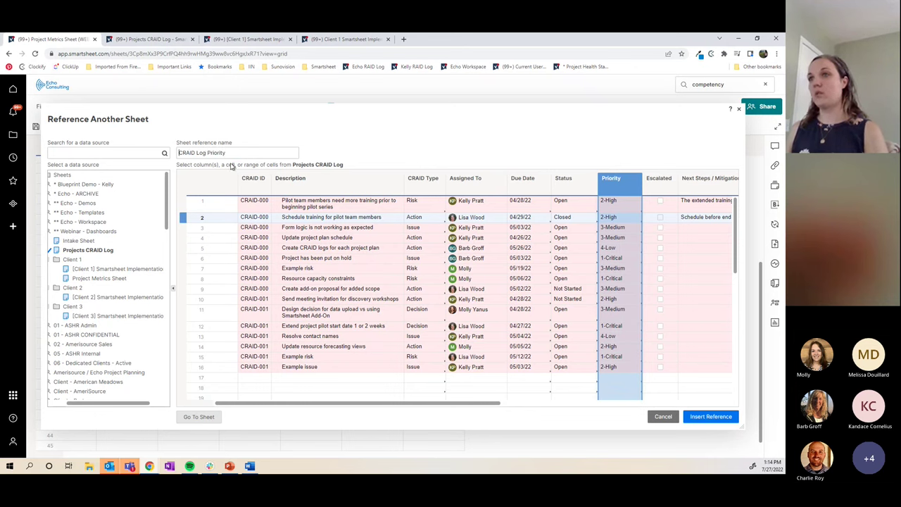
click(711, 417)
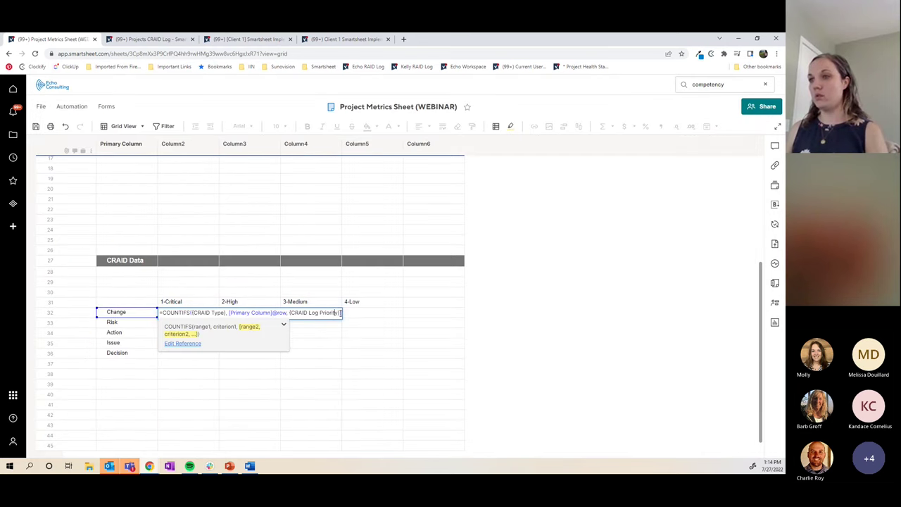
Add the 1-Critical heading cell, [Column2]31, as the second criterion of the COUNTIFS formula
text())
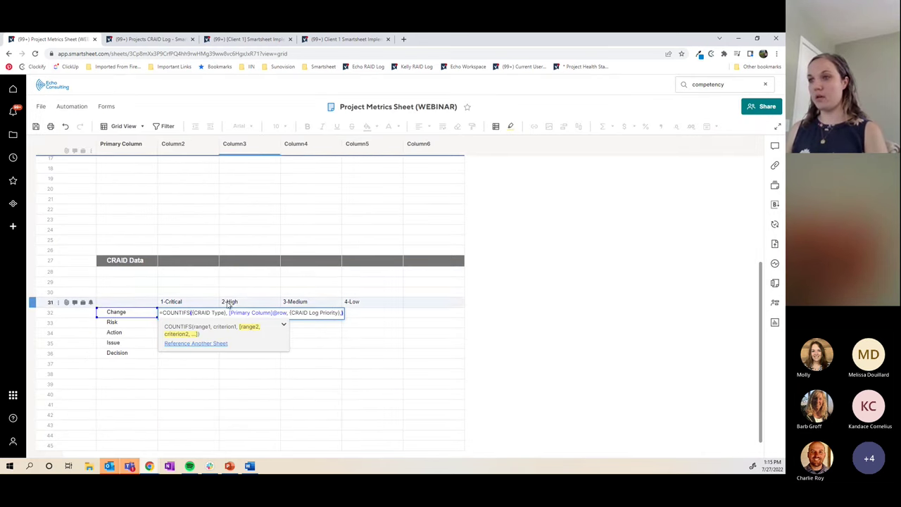
text(,)
click(188, 303)
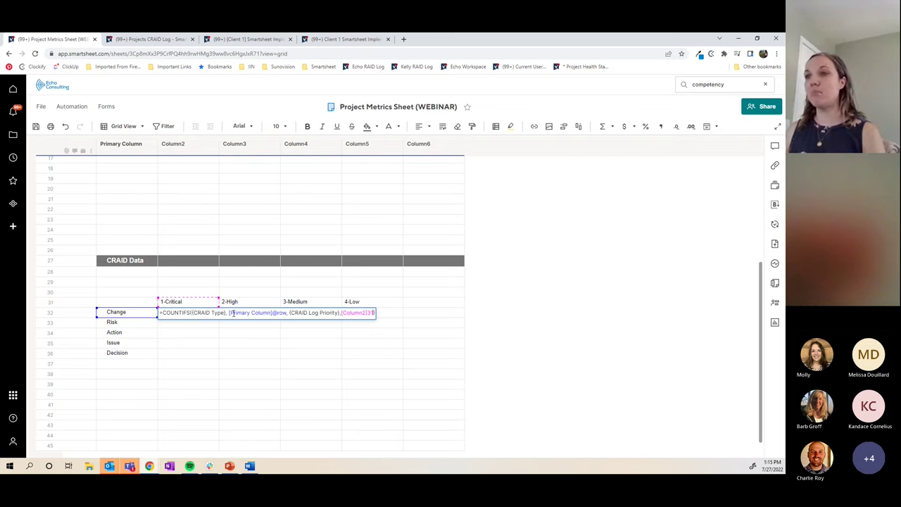
click(225, 312)
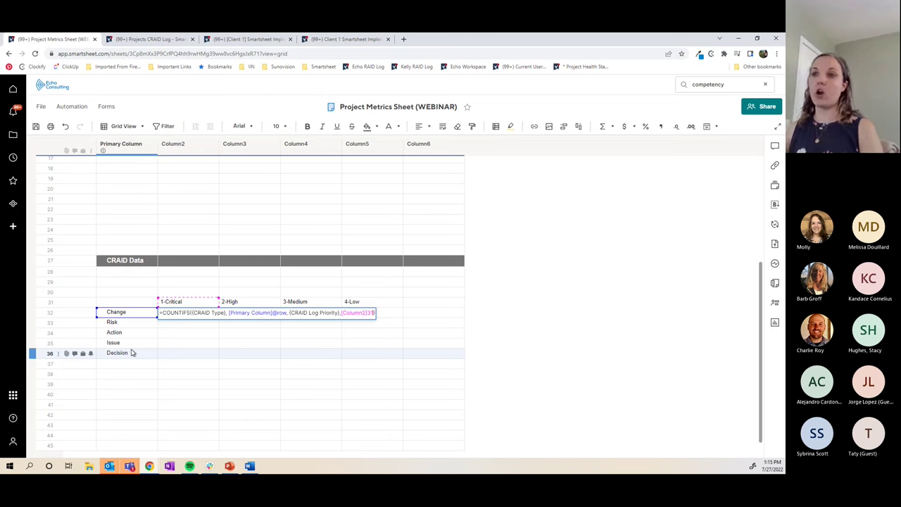
click(228, 312)
text($)
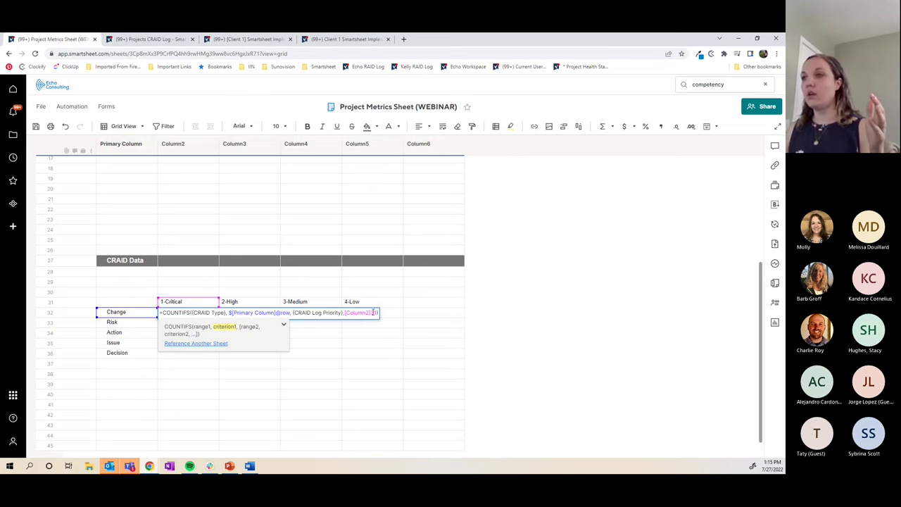
click(346, 312)
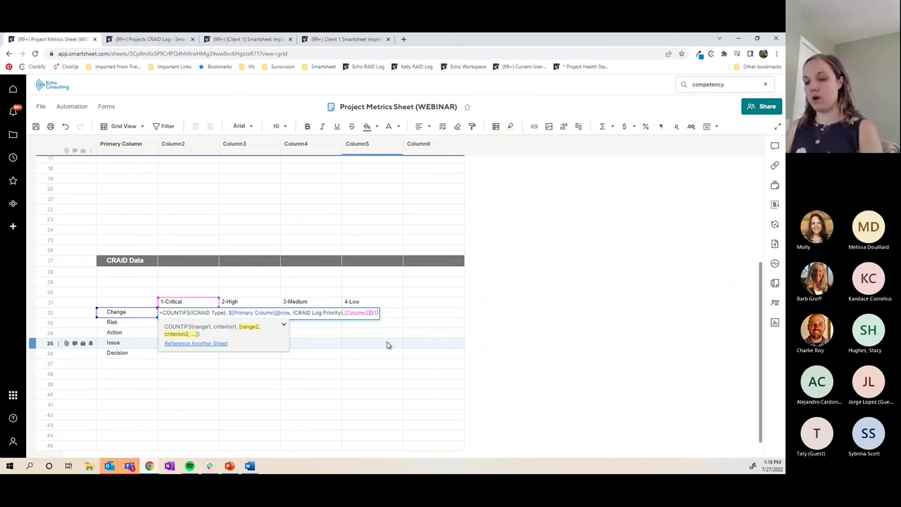
text($)
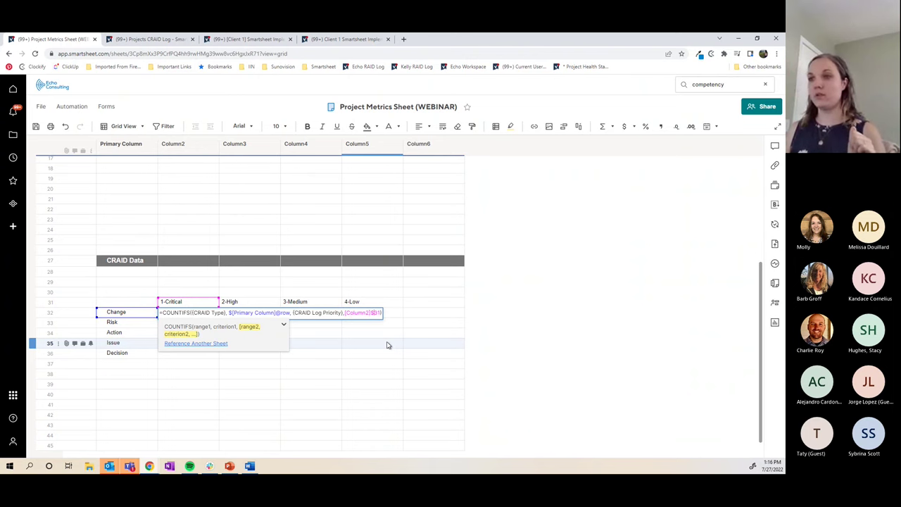
key(Return)
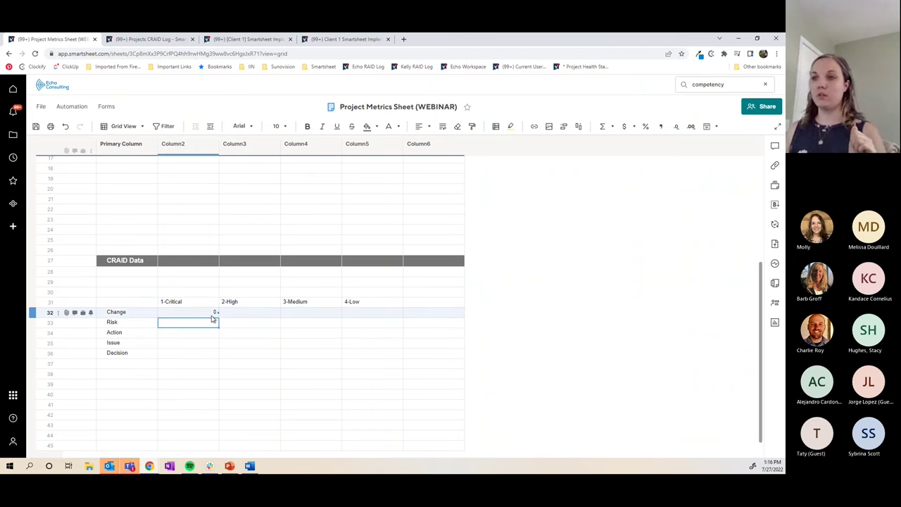
click(211, 313)
drag(216, 314, 366, 355)
Inspect the copied COUNTIFS formulas in the Risk and Action rows to check which label and heading cells they reference
double_click(211, 333)
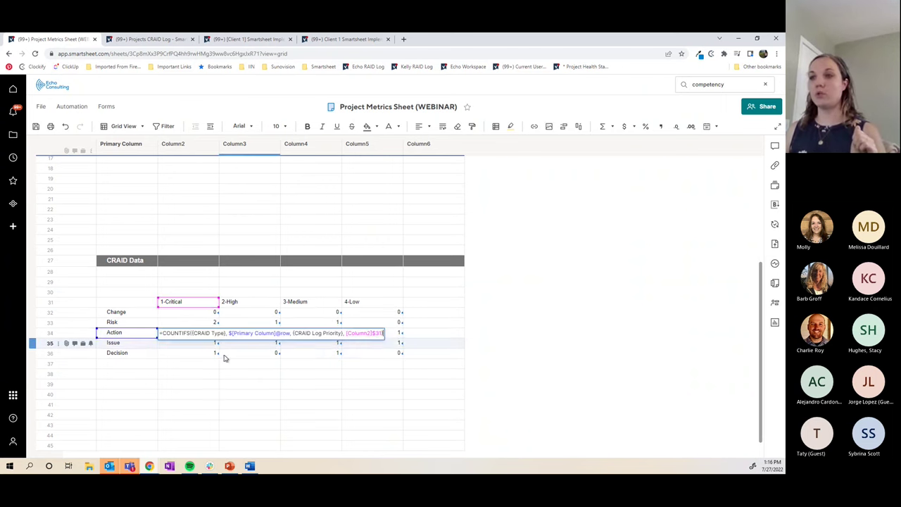
double_click(260, 323)
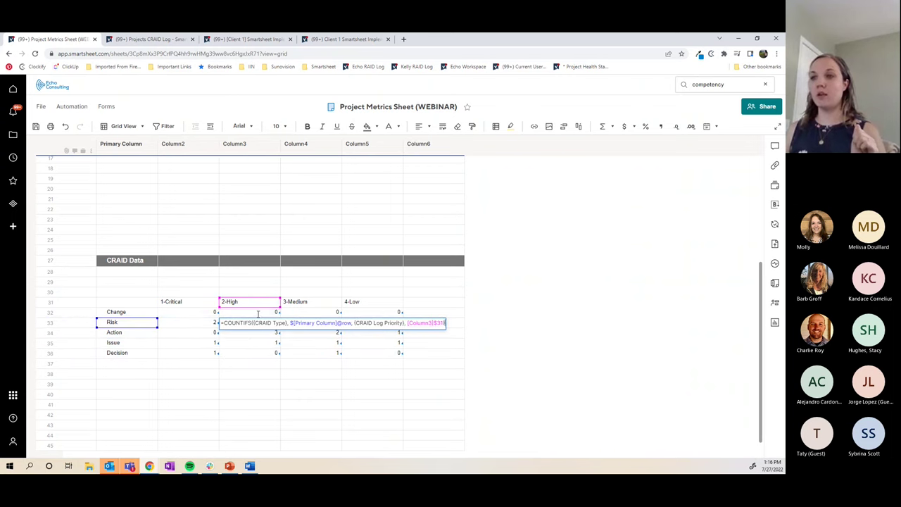
double_click(329, 319)
double_click(323, 335)
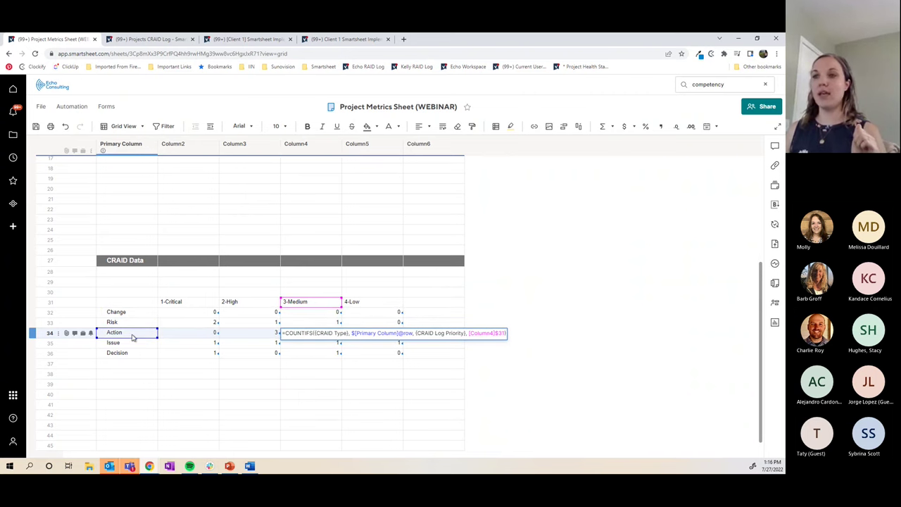
click(179, 335)
click(140, 334)
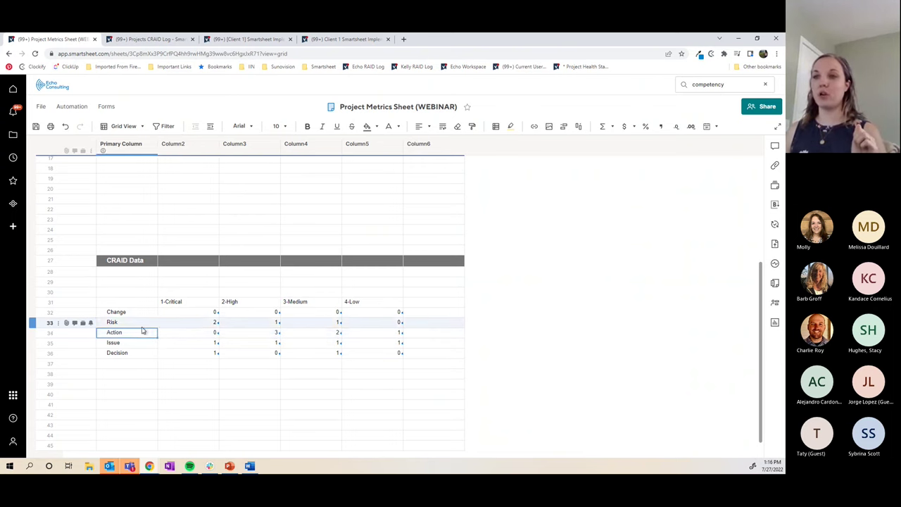
click(179, 335)
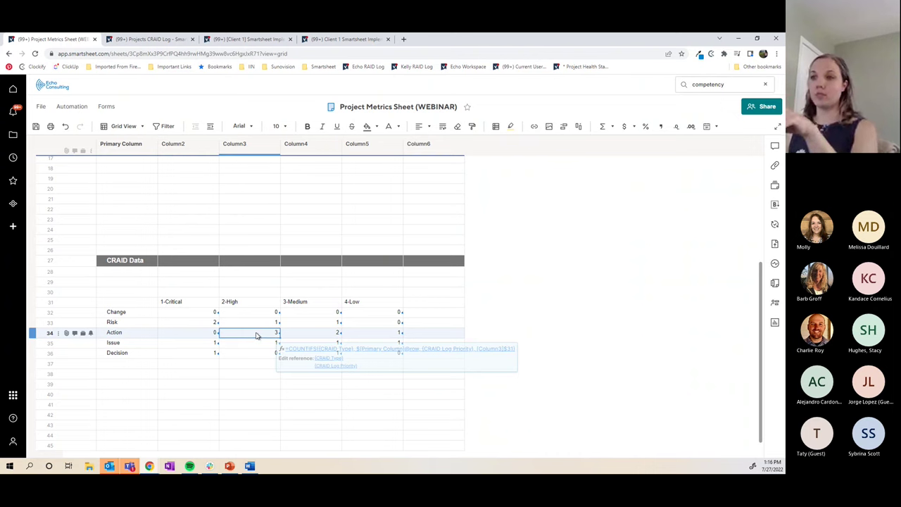
double_click(257, 335)
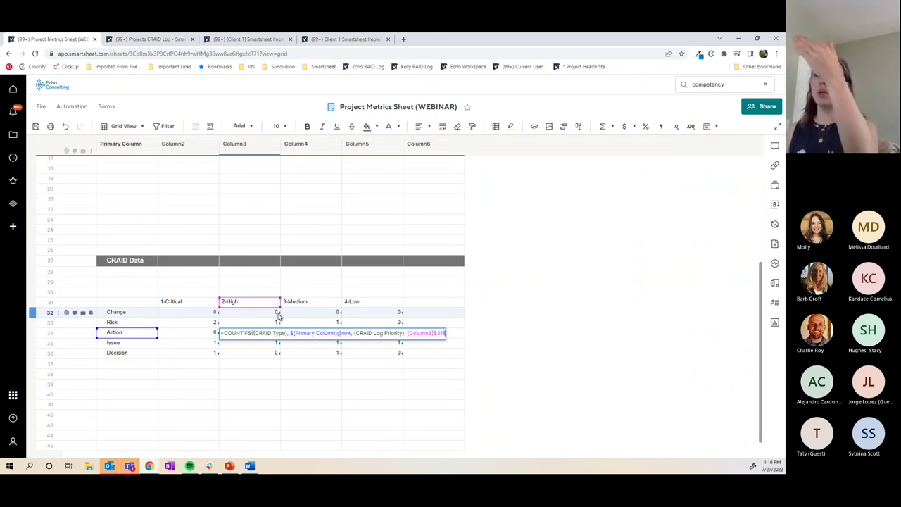
click(262, 320)
click(262, 320)
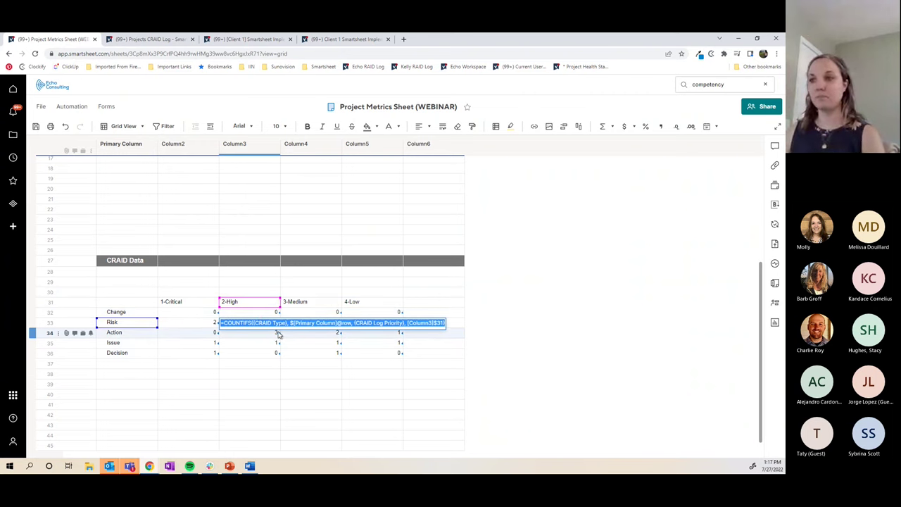
key(Return)
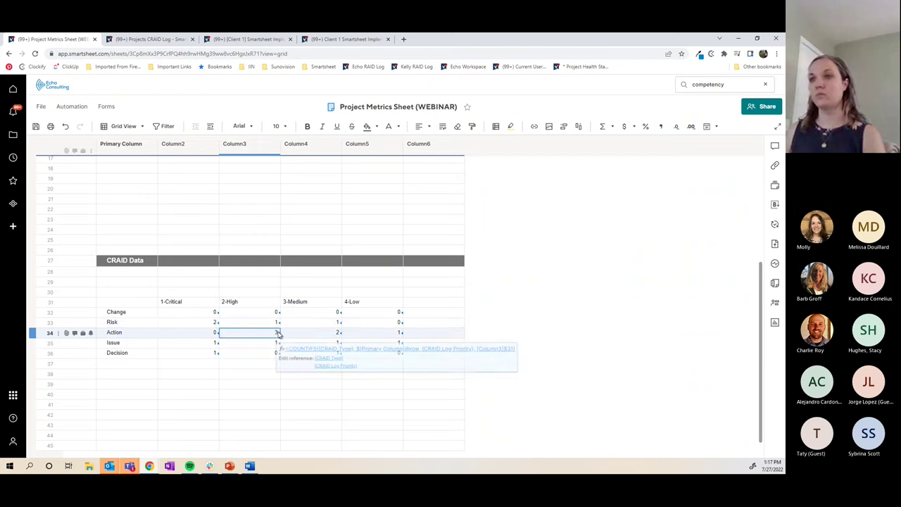
Save the changes to the Project Metrics Sheet
scroll(276, 322, up, 3)
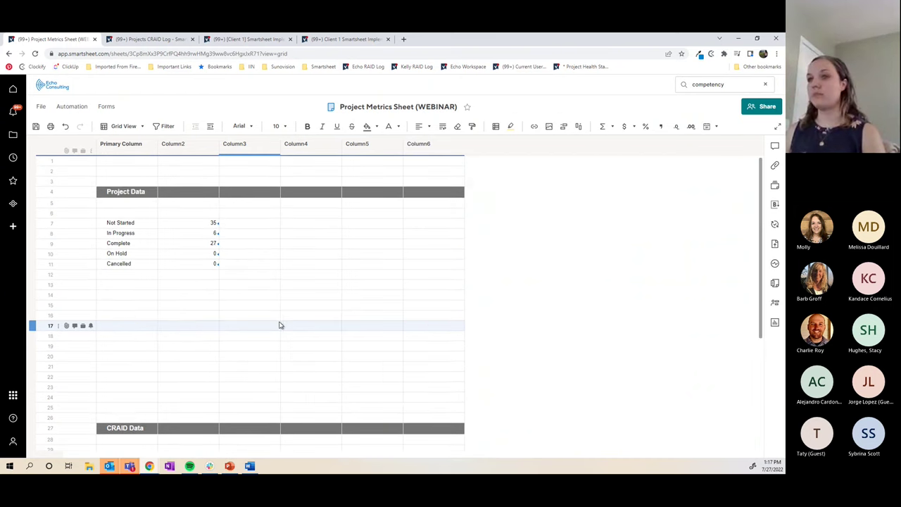
scroll(279, 323, down, 2)
scroll(276, 396, up, 3)
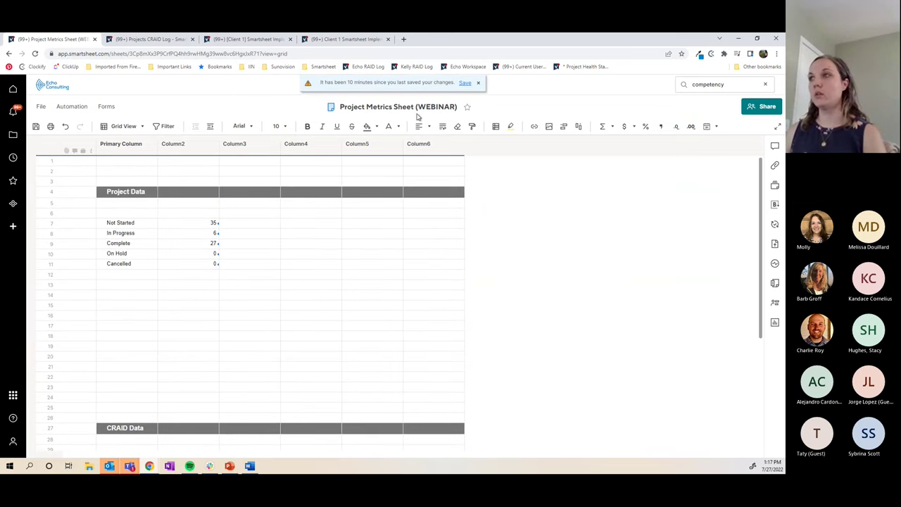
click(464, 83)
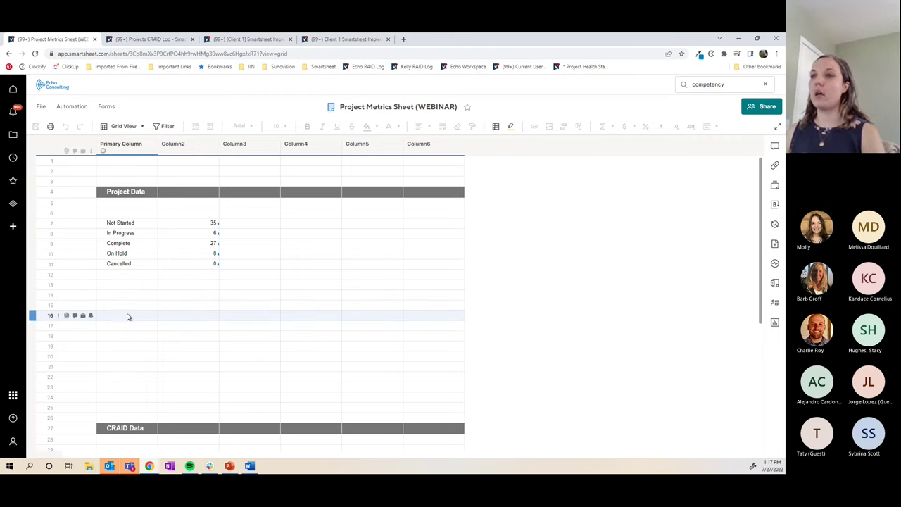
Enter the headings Red, Yellow and Green across Column4 to Column6 of row 13 in the Project Data section
click(302, 288)
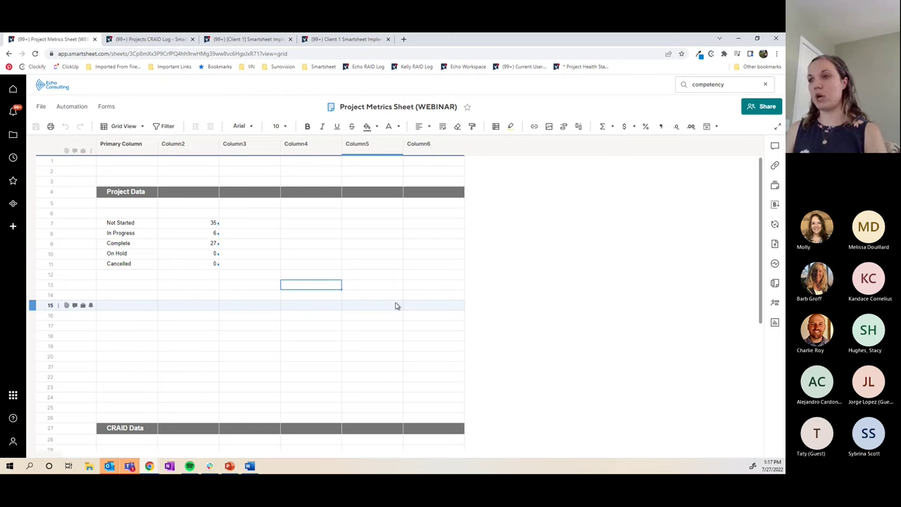
text(G)
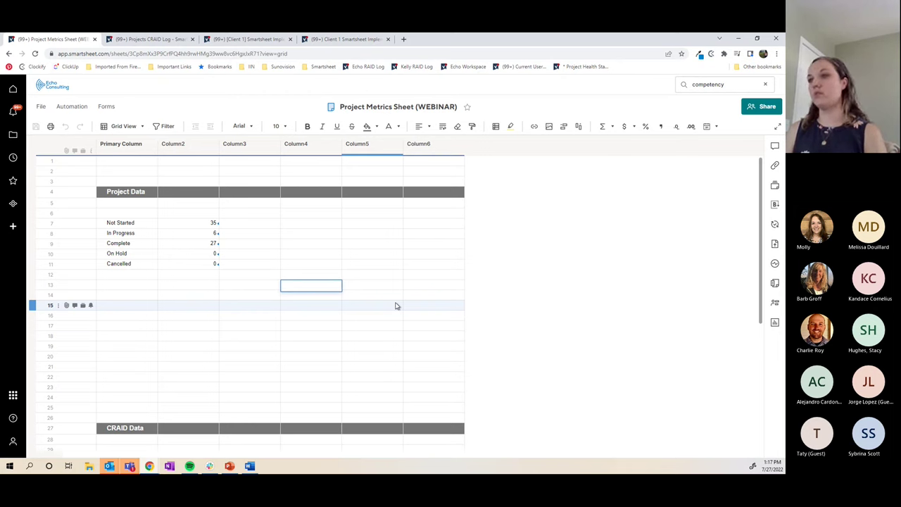
text(Red)
key(Tab)
text(Yellow)
key(Tab)
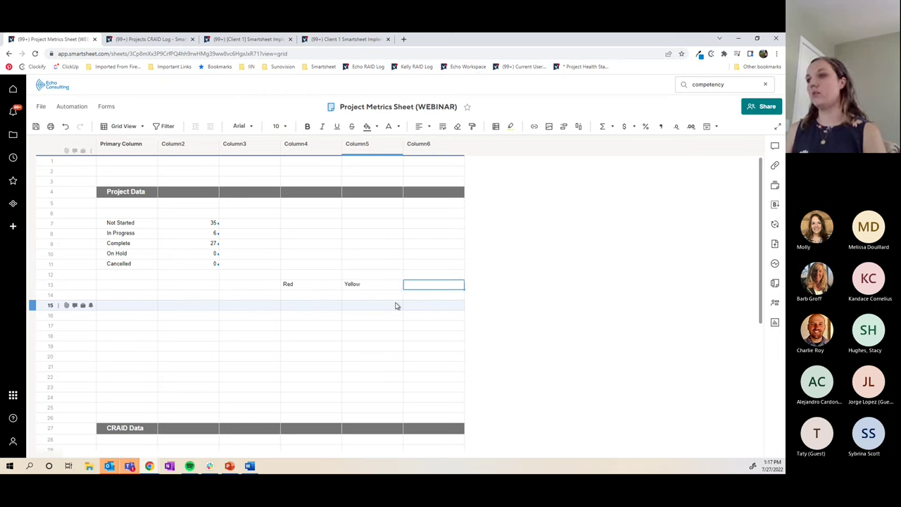
text(Green)
key(Return)
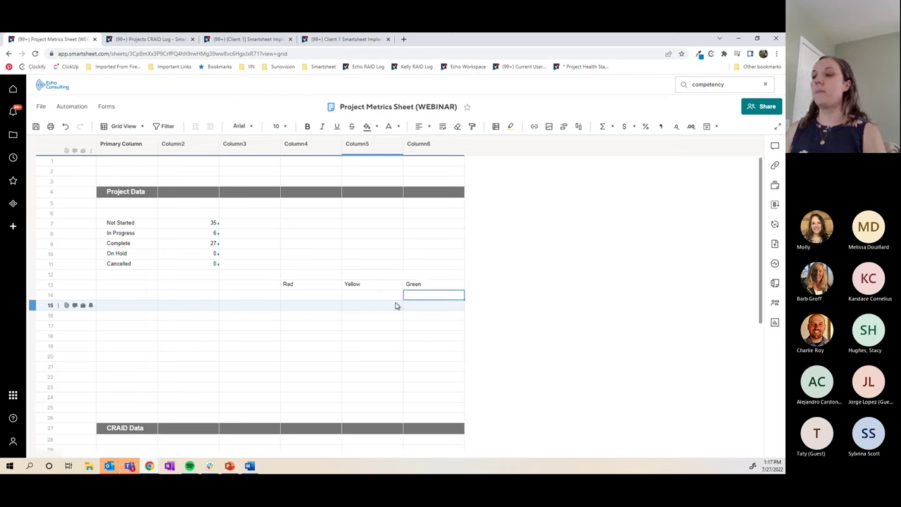
Enter the labels Milestone and Task in Column3, rows 14 and 15
click(268, 298)
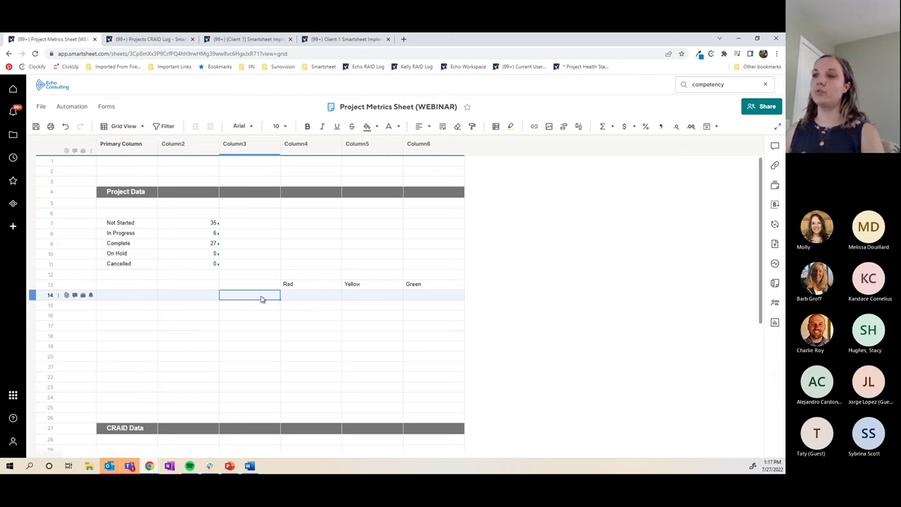
text(Mi)
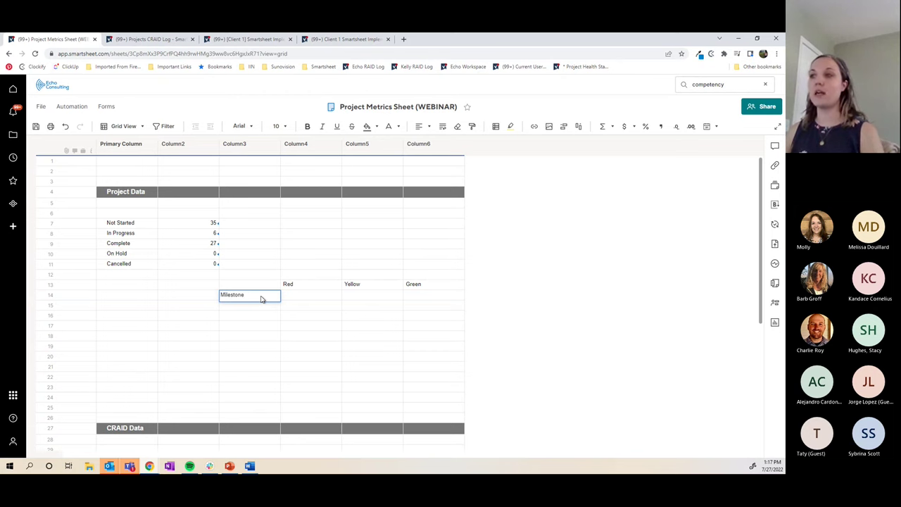
text(lestone)
key(Return)
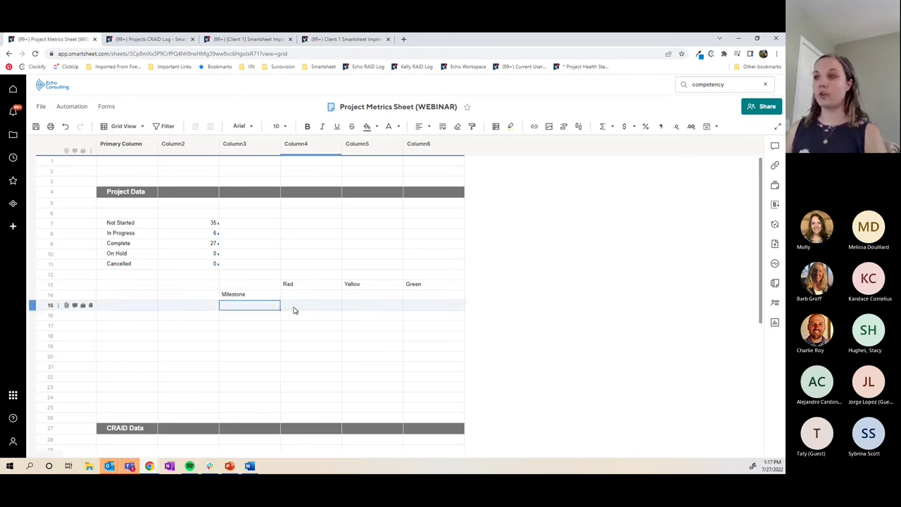
text(Task)
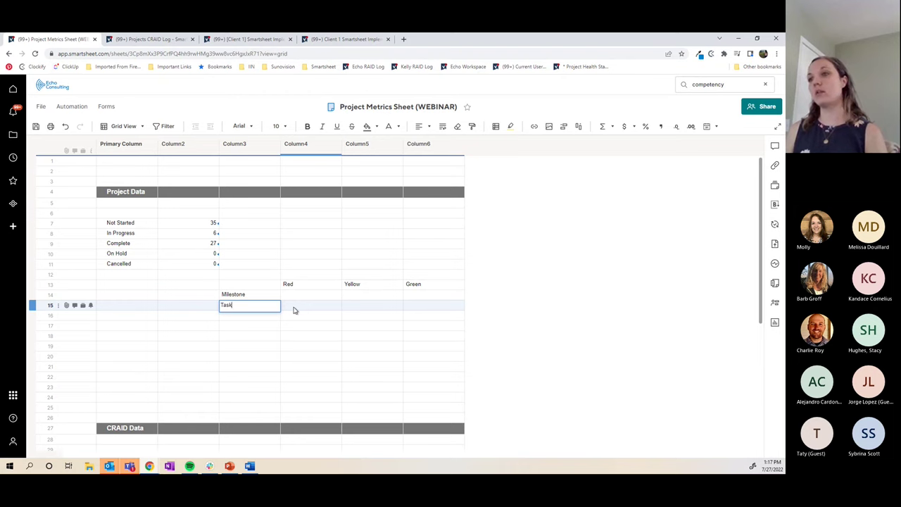
key(Return)
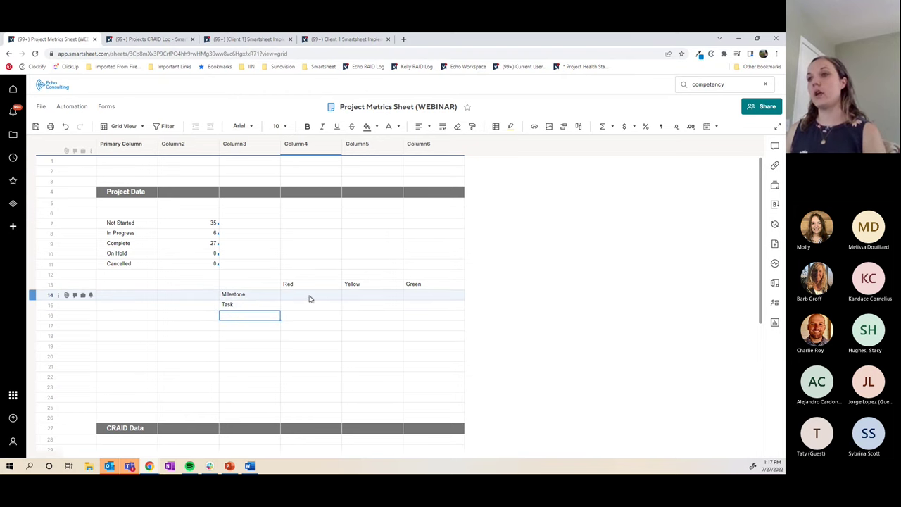
Start a COUNTIFS formula in the Milestone row's Red cell, referencing the Task Type column of [Client 1] Smartsheet Implementation Plan as Project Plan Task Type
click(315, 296)
text(=COUNTIFS()
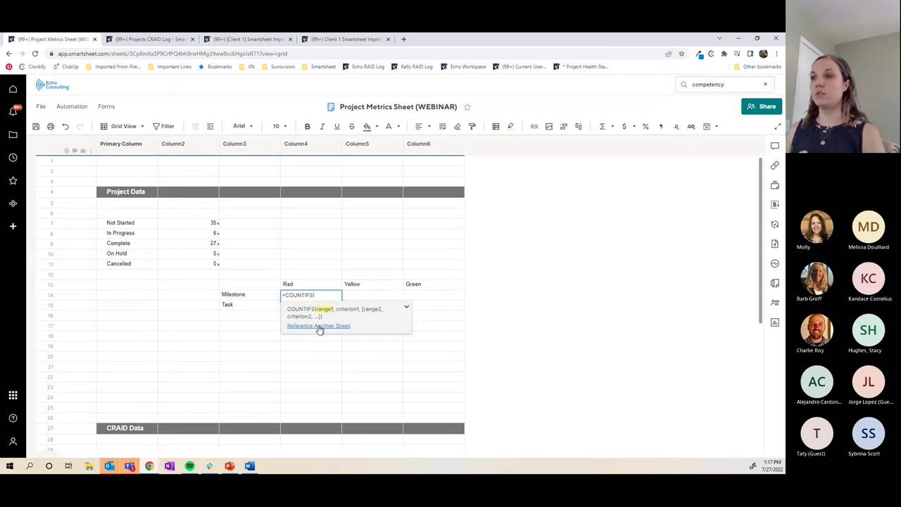
click(319, 326)
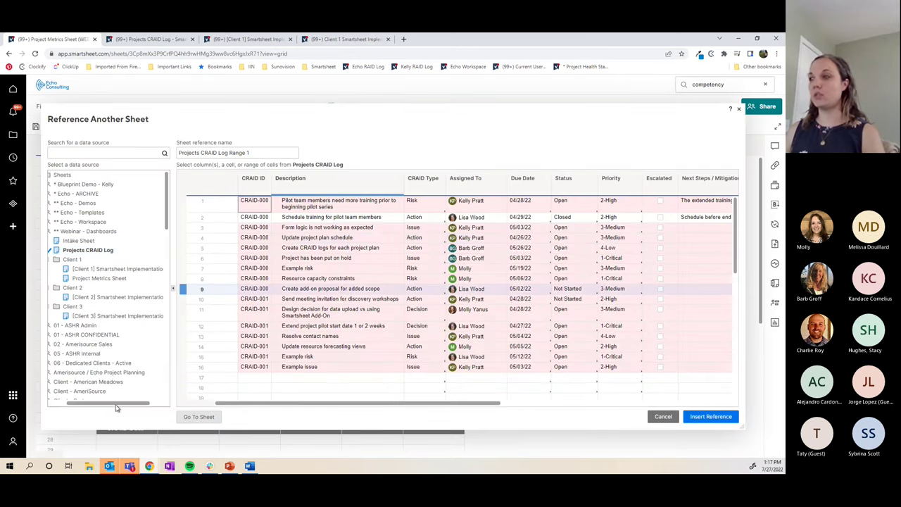
drag(115, 403, 92, 403)
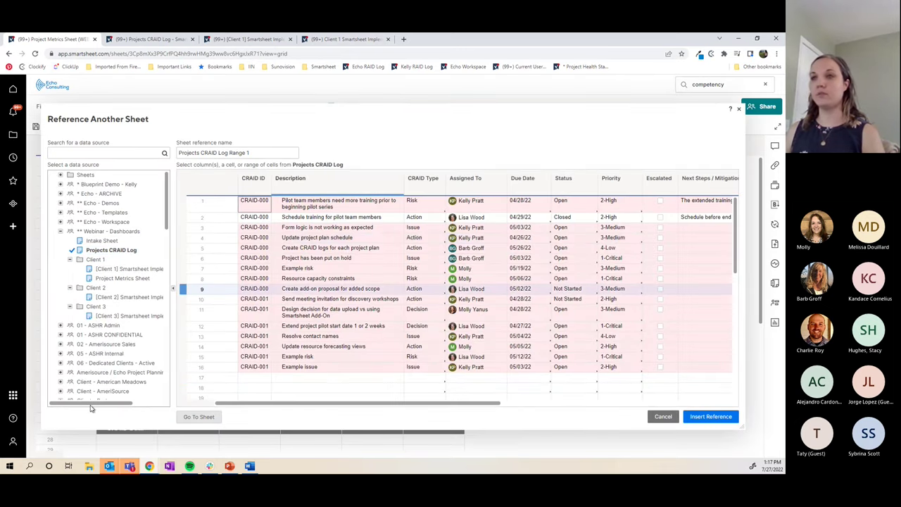
click(128, 271)
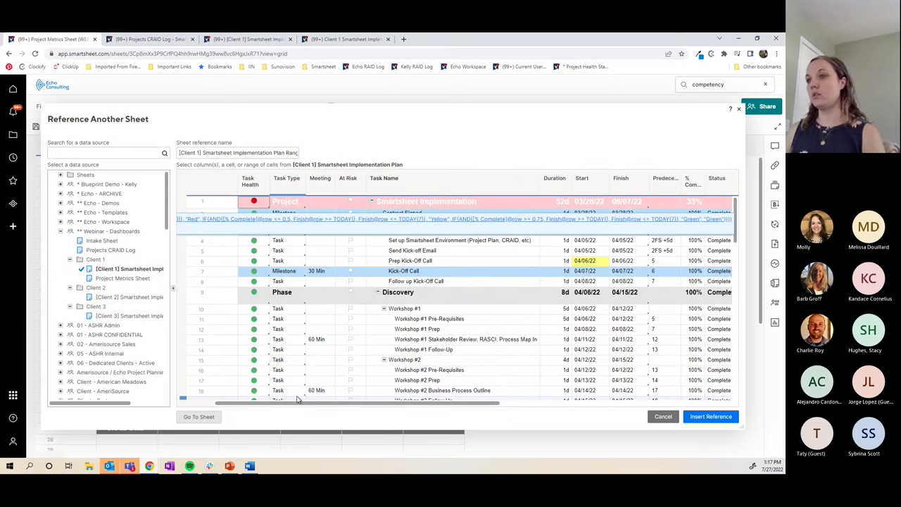
click(286, 179)
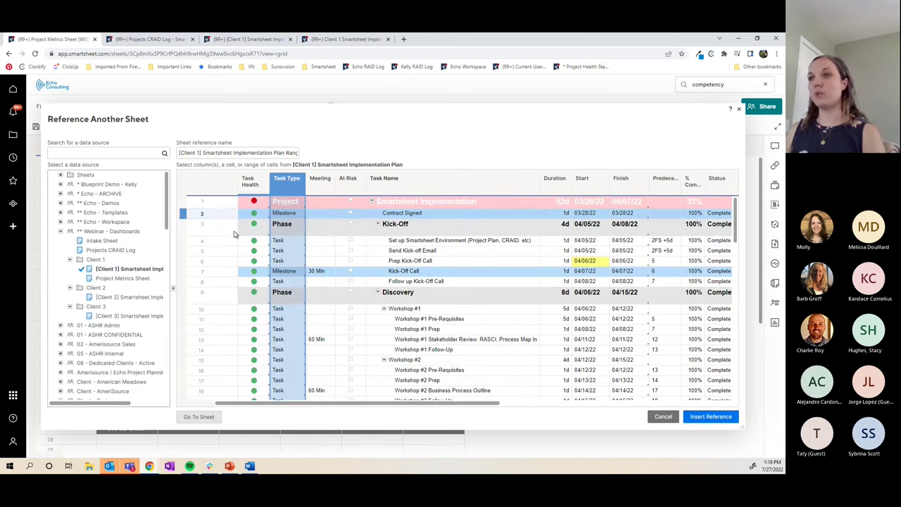
triple_click(206, 153)
text(Project Plan Task Type)
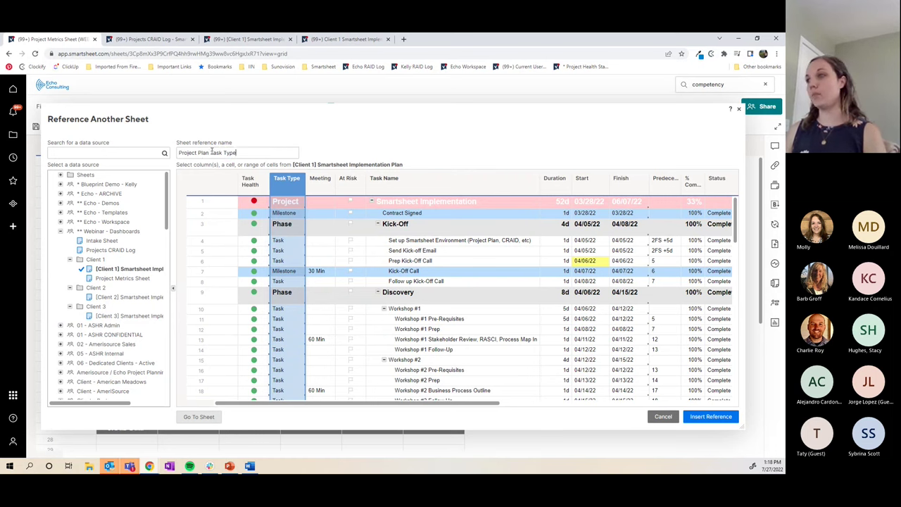
click(709, 416)
text(,)
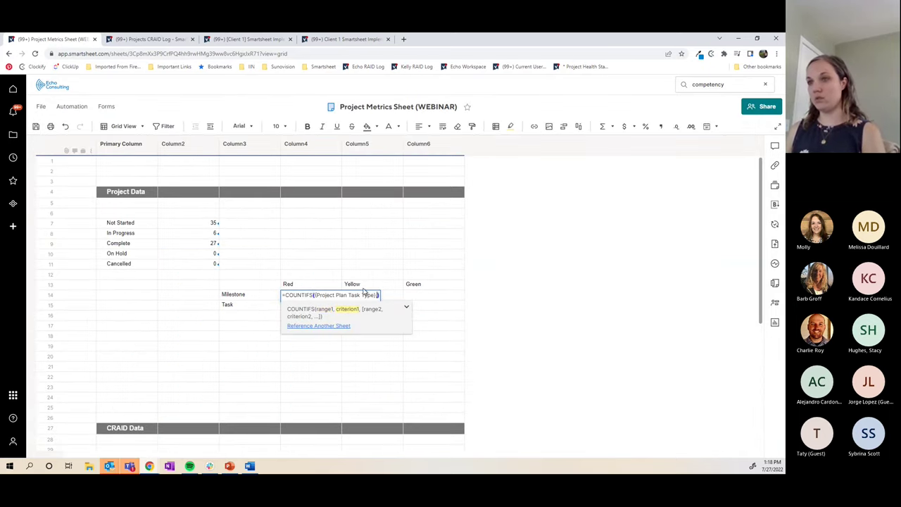
click(239, 295)
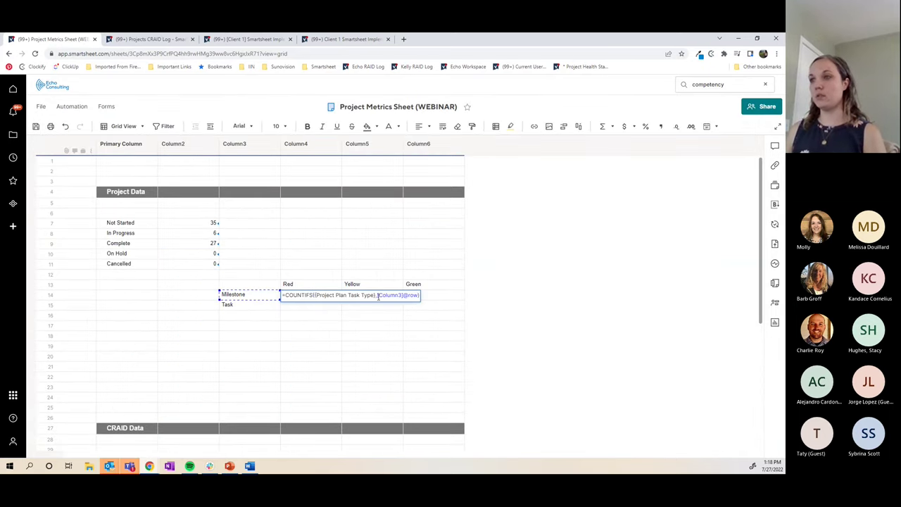
text($)
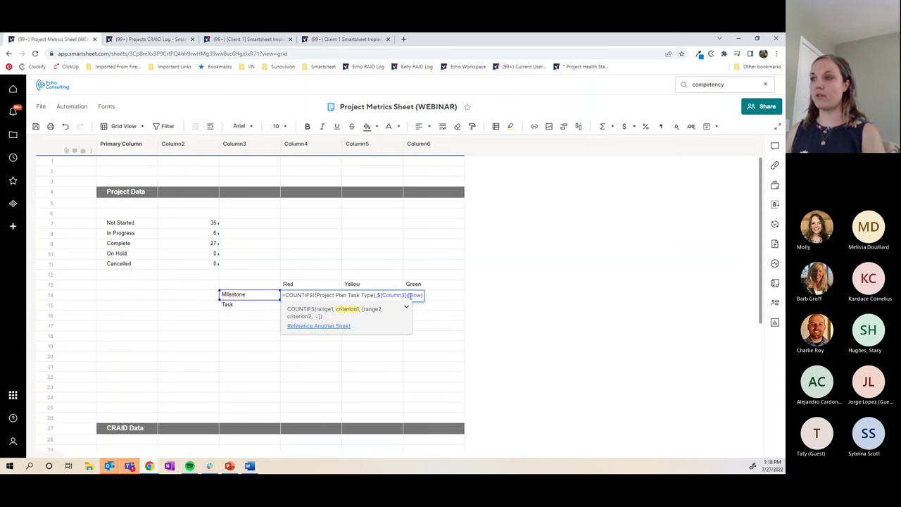
Add the implementation plan's Task Health column as the second COUNTIFS range, naming the sheet reference Project Plan Task Health
text(,)
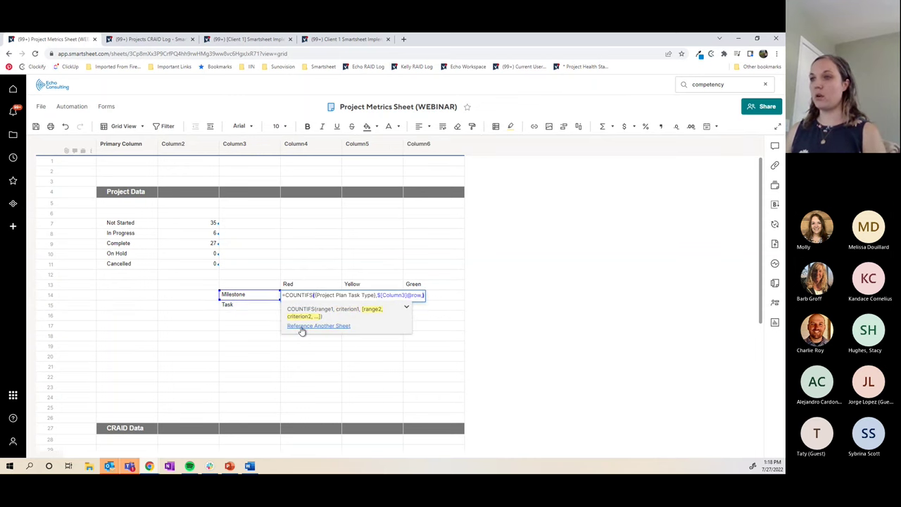
click(301, 326)
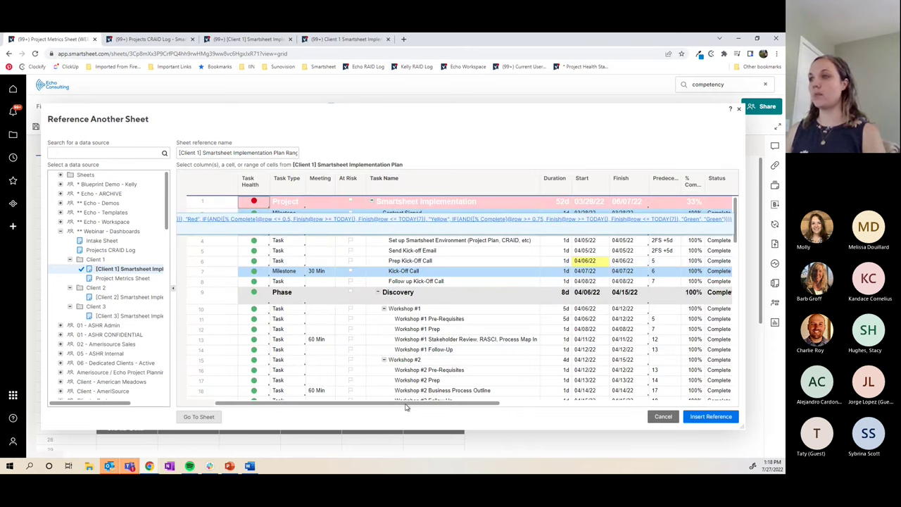
click(252, 181)
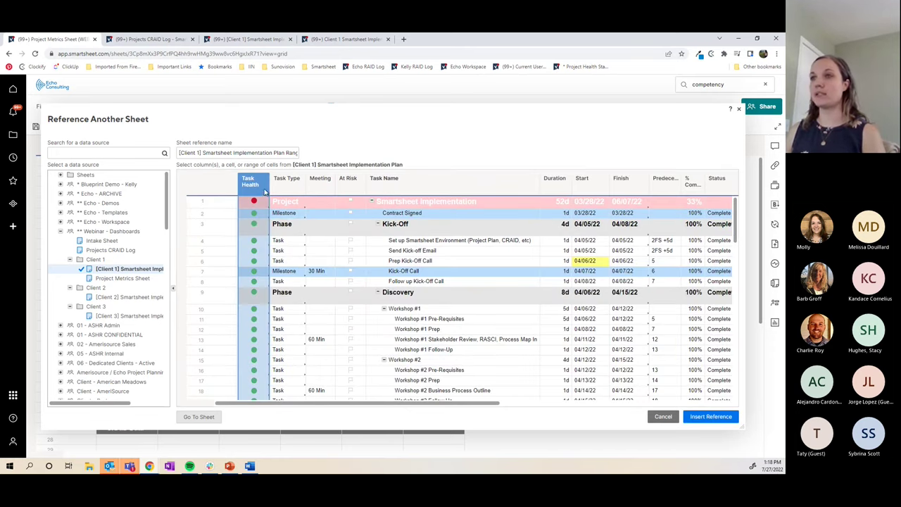
click(237, 152)
text(Plan Task Health)
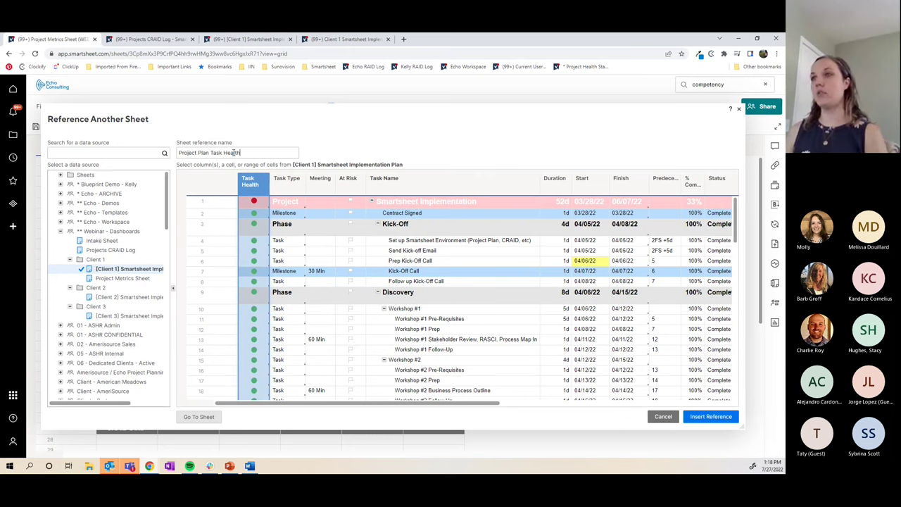
click(711, 416)
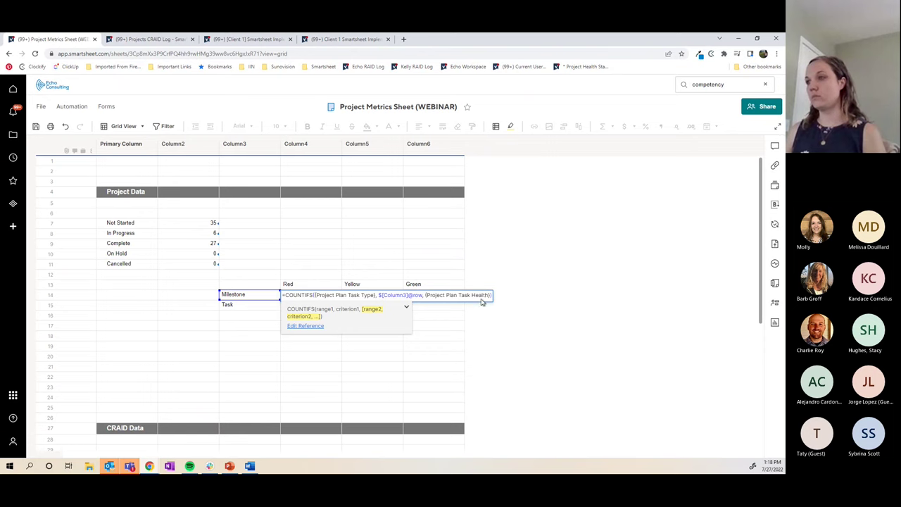
Set the second criterion to the Red heading cell with its row locked, as [Column4]$13, and complete the formula
text())
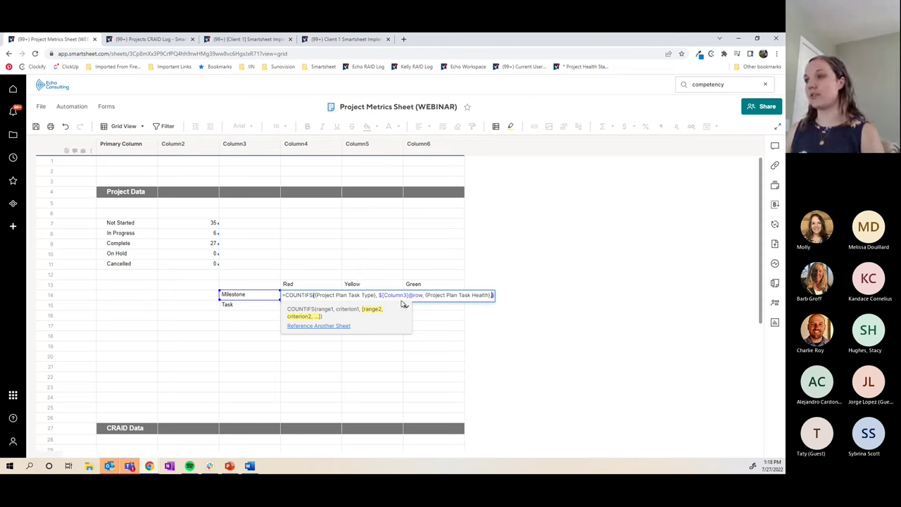
click(310, 284)
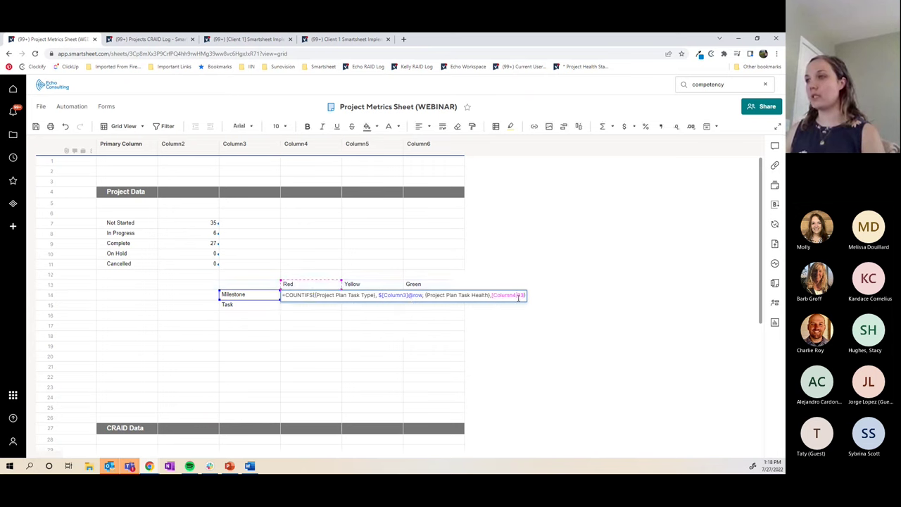
text())
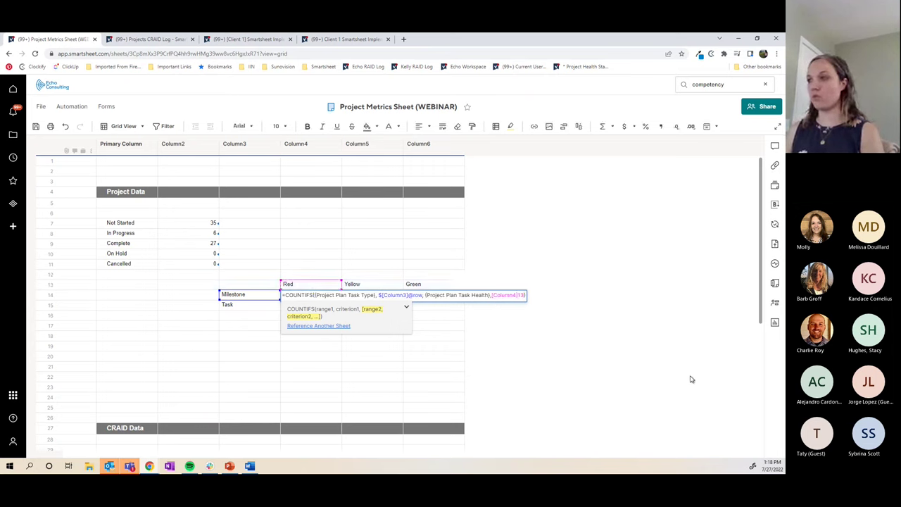
text($)
key(Return)
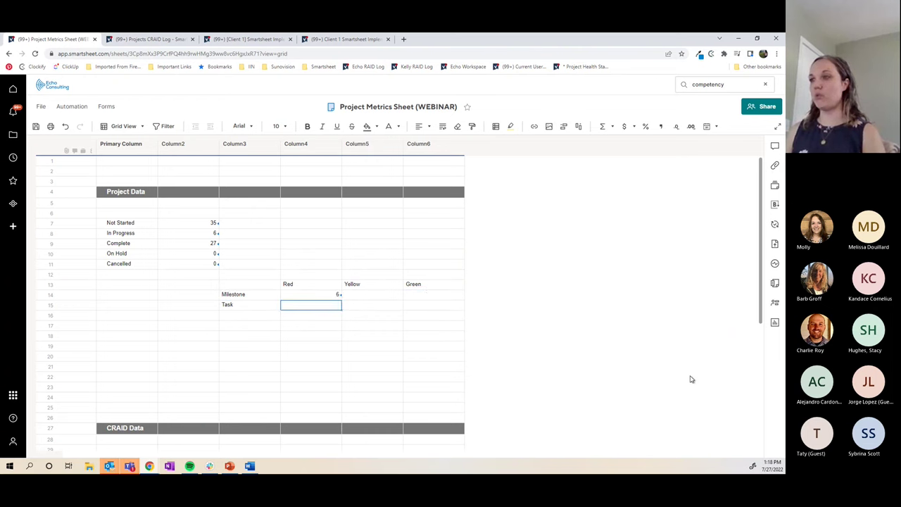
Fill the COUNTIFS formula across the Yellow and Green columns of the Milestone row and down into the Task row
click(336, 295)
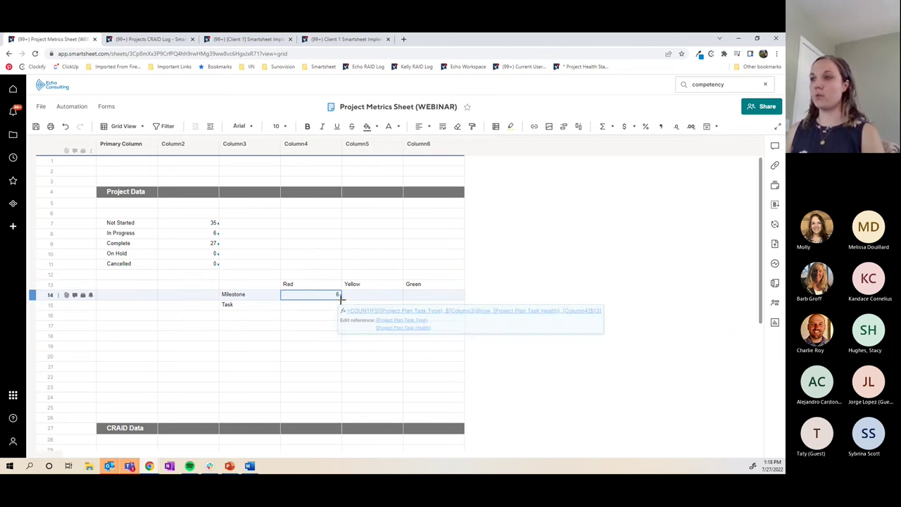
drag(342, 298, 431, 297)
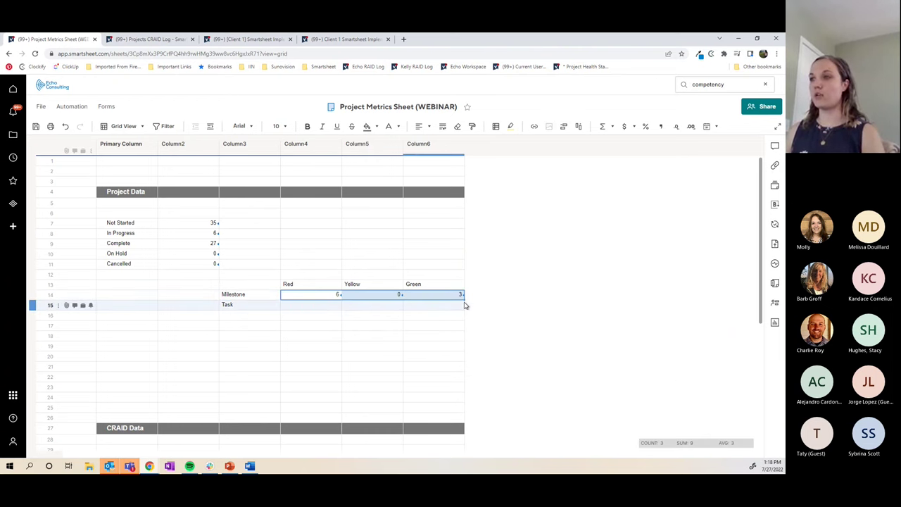
click(464, 302)
click(463, 295)
drag(332, 294, 462, 304)
click(435, 335)
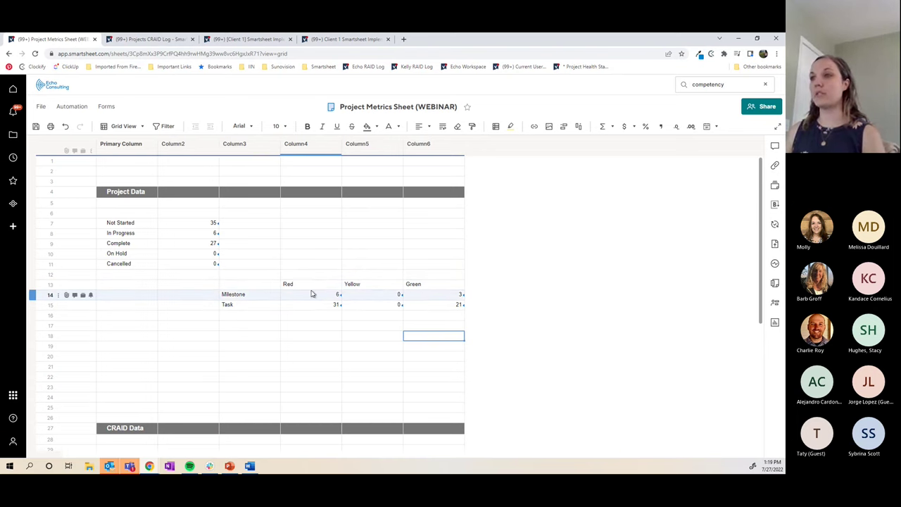
Total the Milestone and Task counts in row 12 with =SUM([Column4]14:[Column4]15) above Red, and fill it across to Column6
click(311, 275)
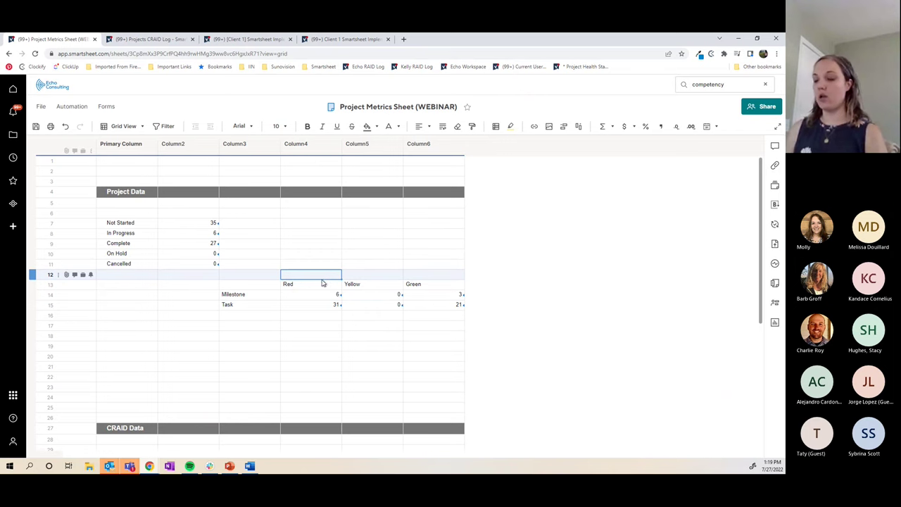
text(=SUM()
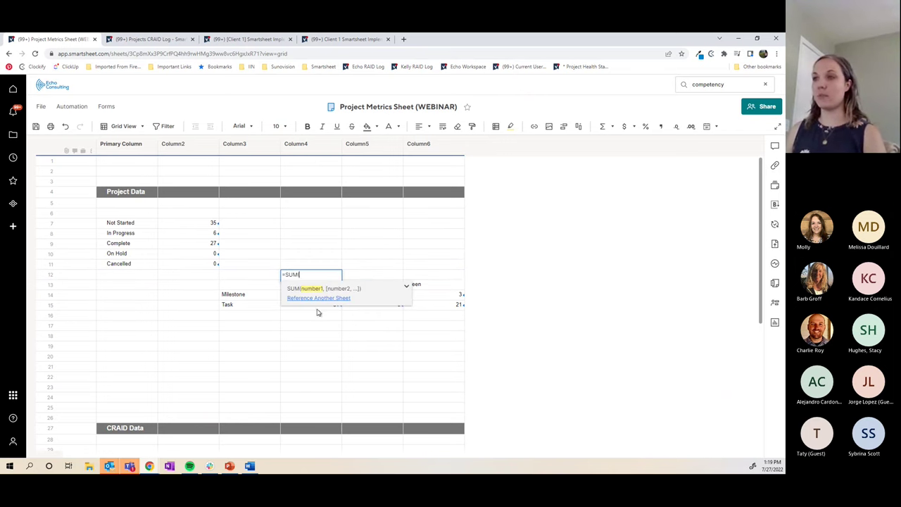
drag(317, 307, 318, 300)
key(Return)
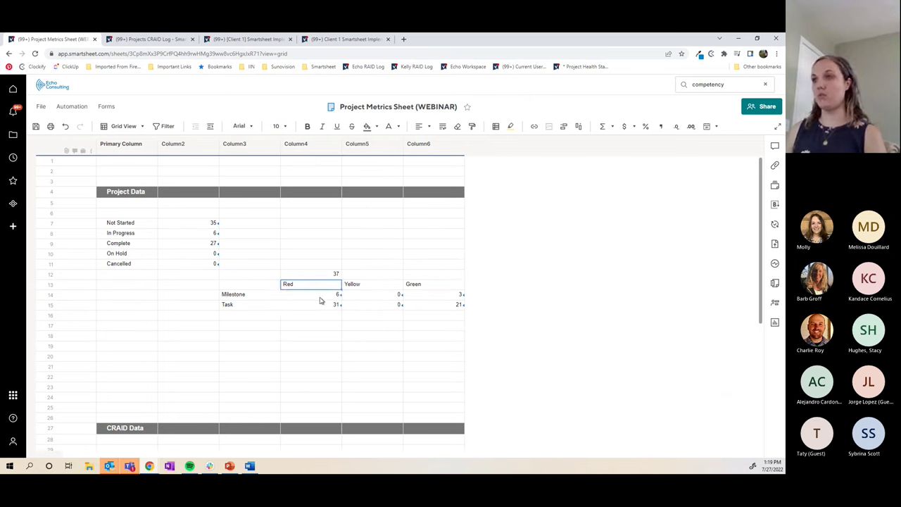
click(335, 275)
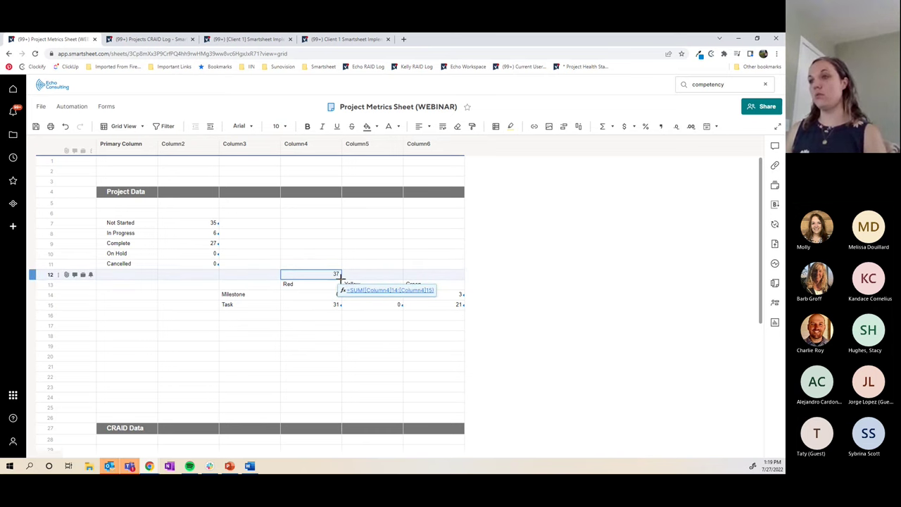
drag(341, 276, 451, 277)
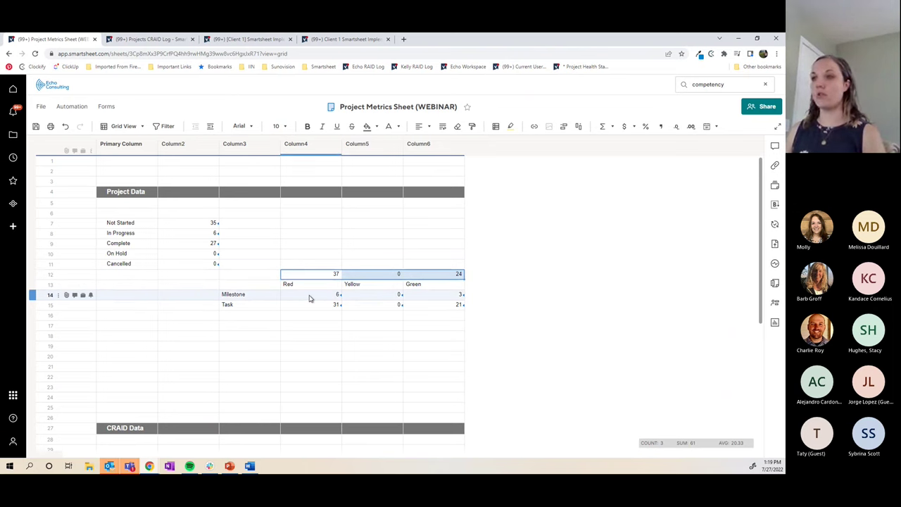
Inspect the formulas behind the Red column's Milestone and Task counts and its total in row 12
click(309, 295)
click(310, 304)
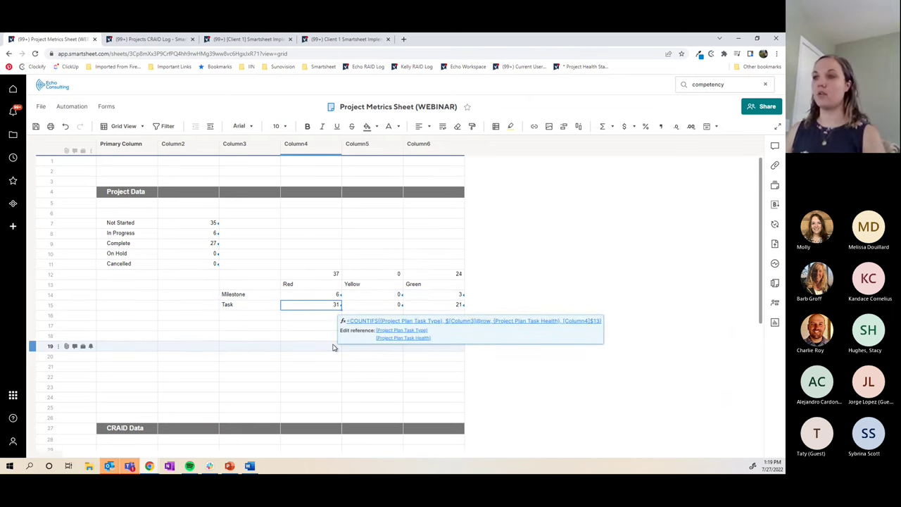
click(309, 274)
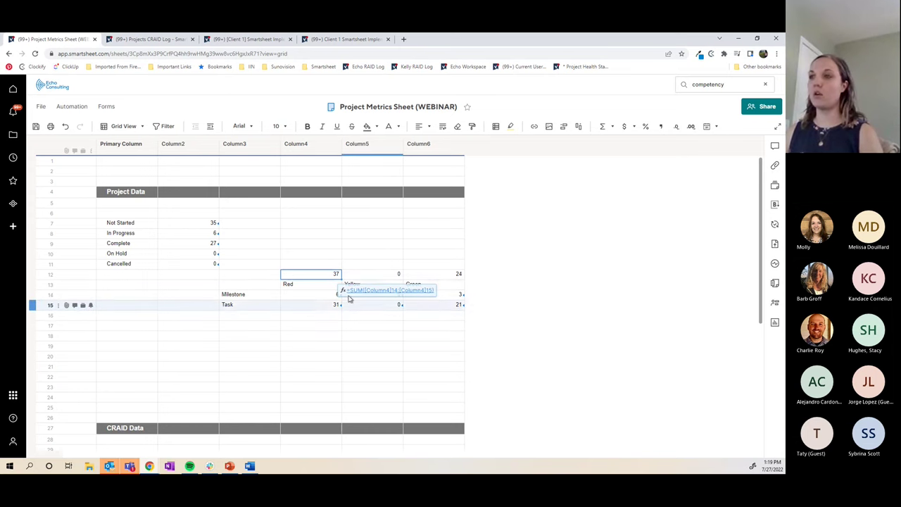
click(432, 315)
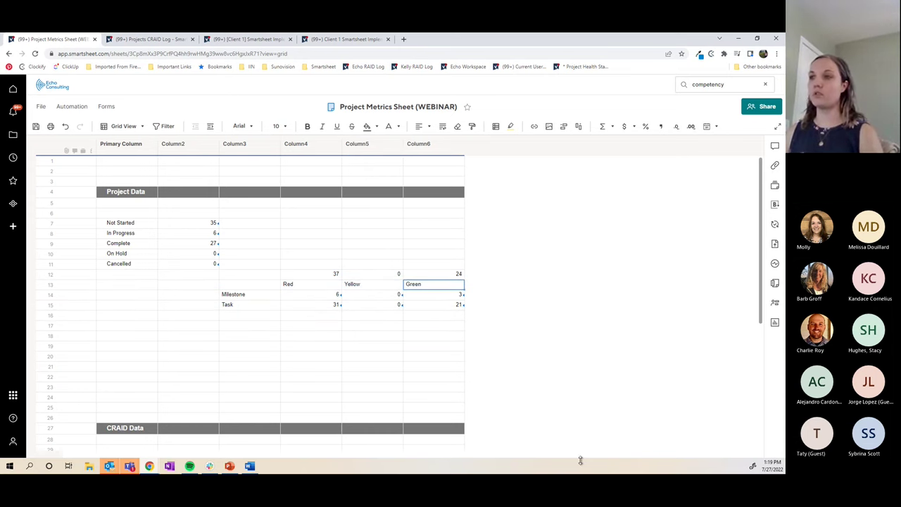
Format the Red, Yellow and Green headings in row 13 with dark grey fill and bold white text
click(314, 266)
drag(297, 287, 416, 284)
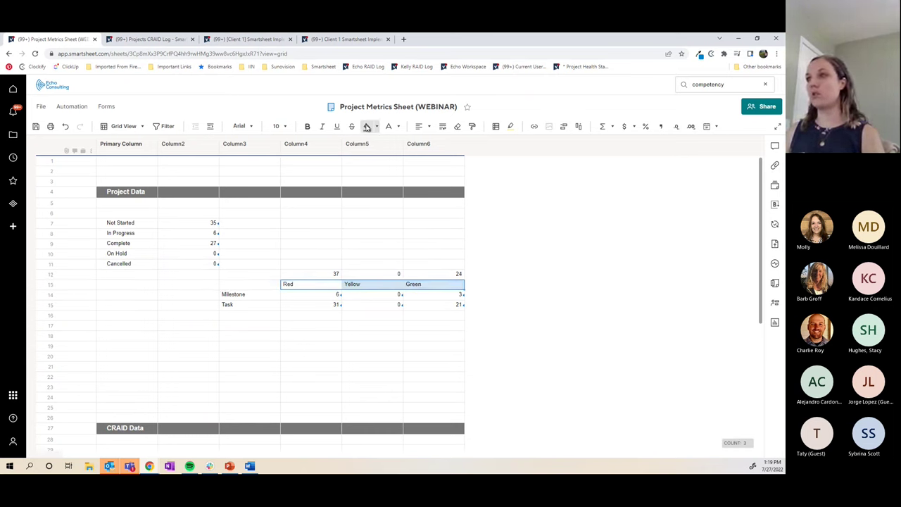
click(388, 126)
click(255, 295)
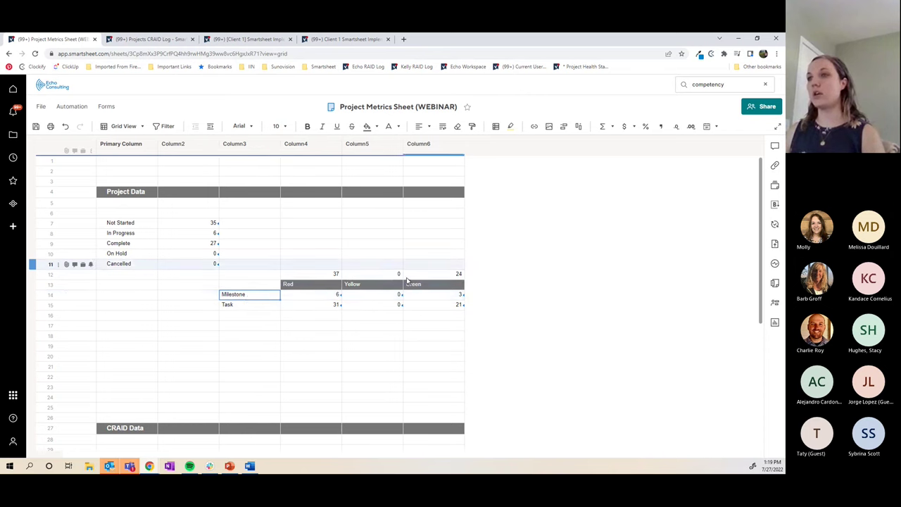
click(372, 243)
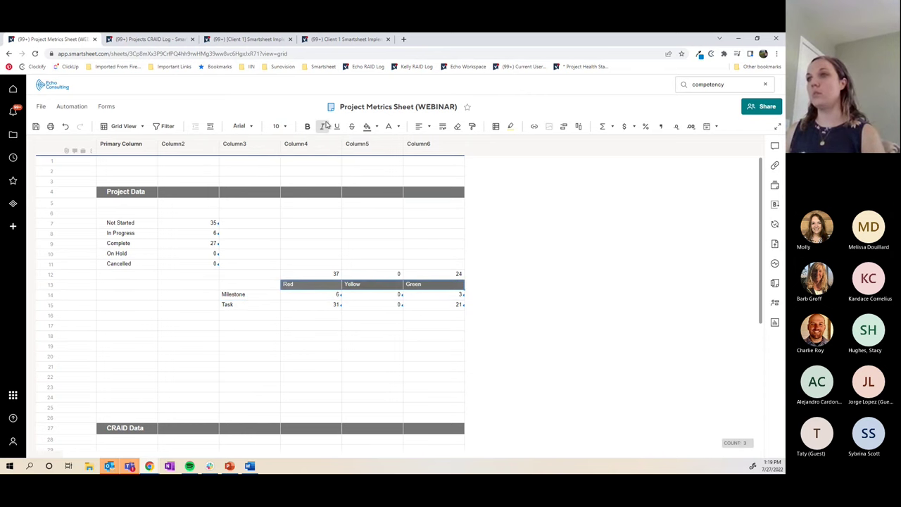
click(444, 325)
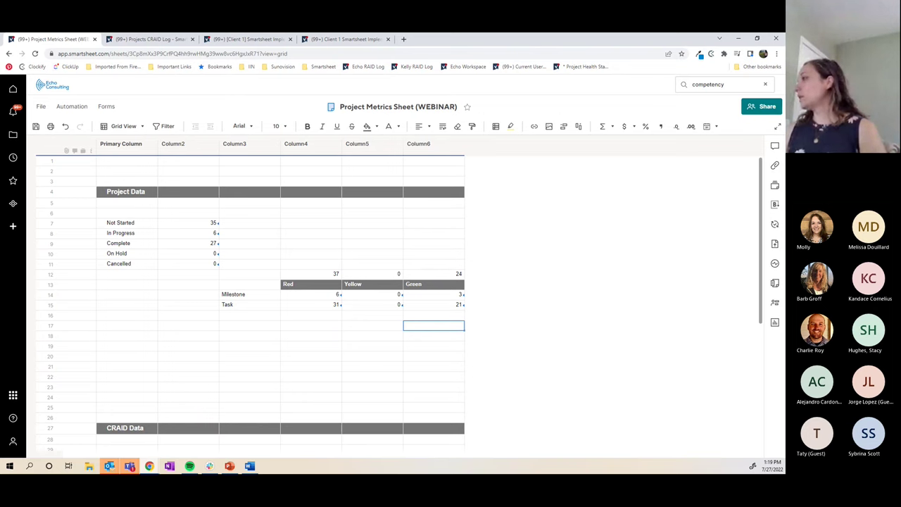
Enter the headings Action, Issue, Risk, Change and Decision in Column2 through Column6 of row 39, below the CRAID priority table
scroll(370, 305, down, 2)
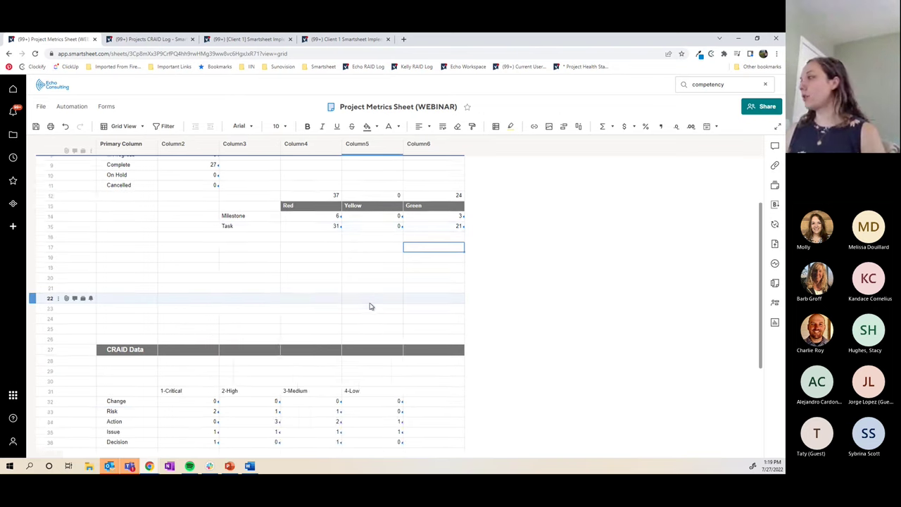
scroll(370, 306, down, 3)
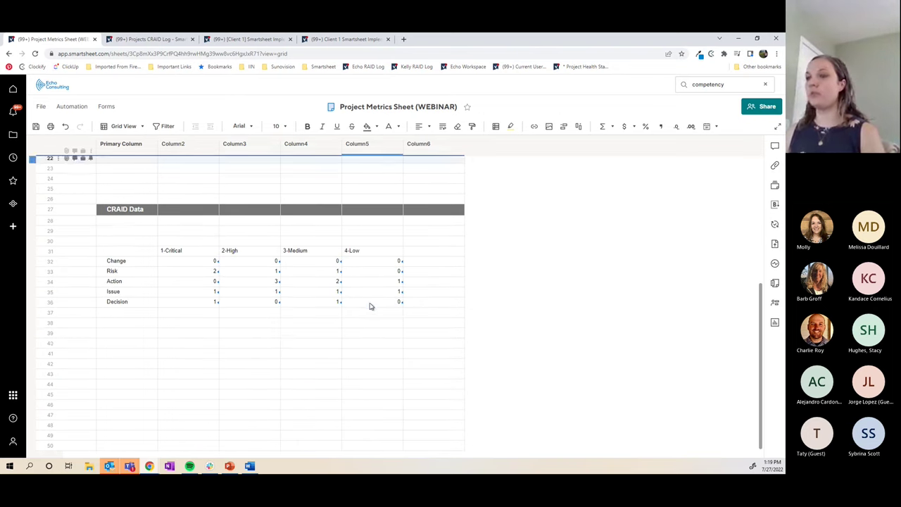
click(134, 342)
click(133, 333)
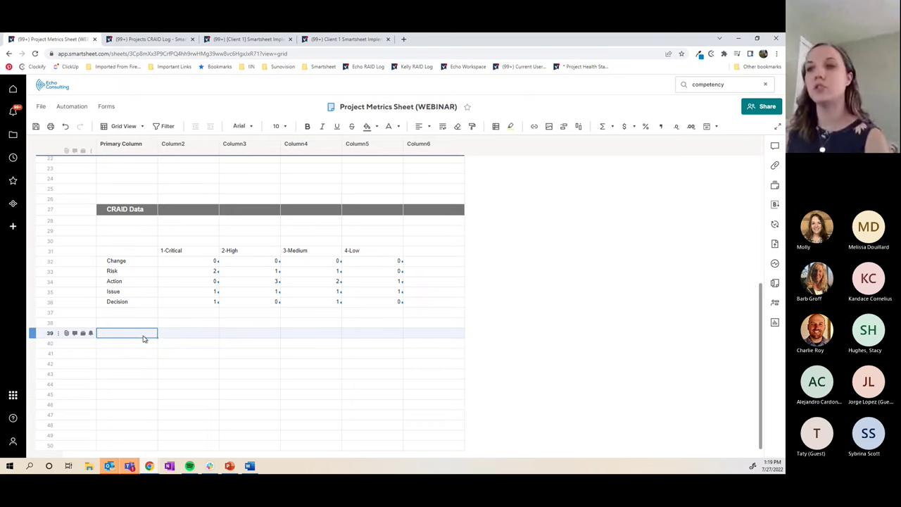
click(144, 353)
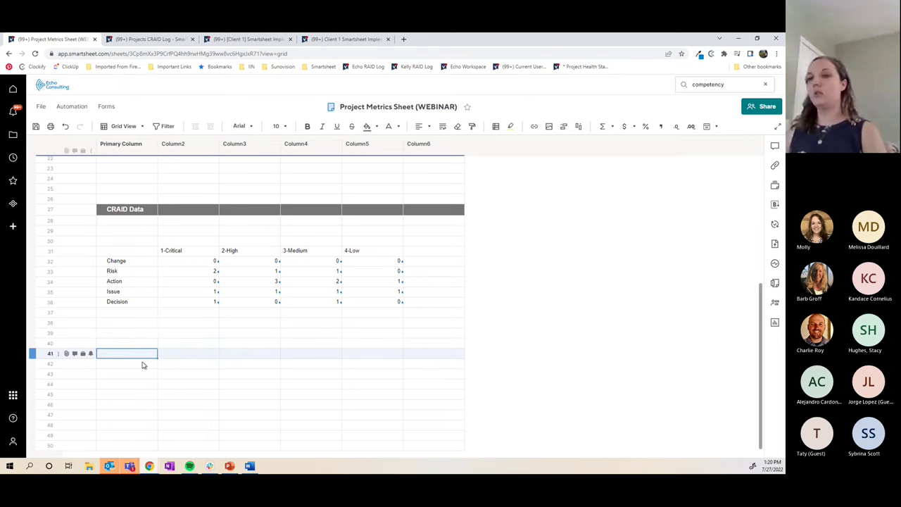
click(199, 335)
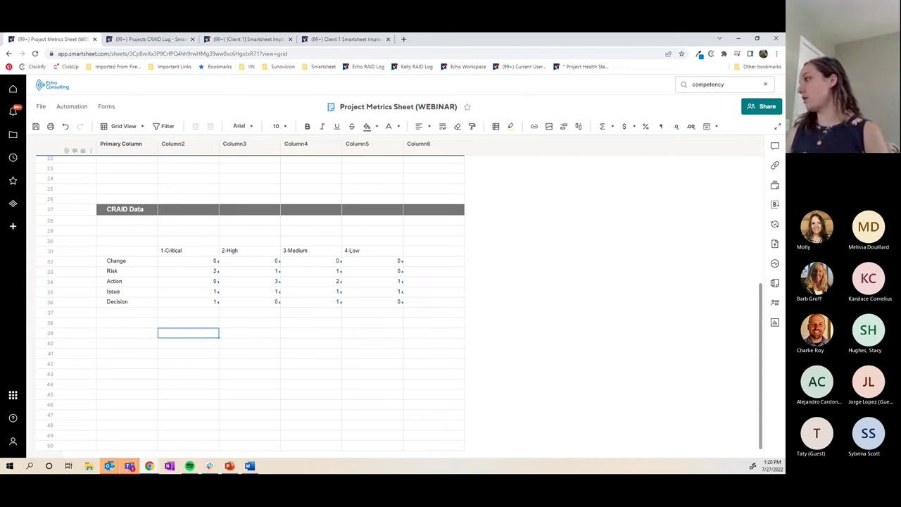
click(188, 333)
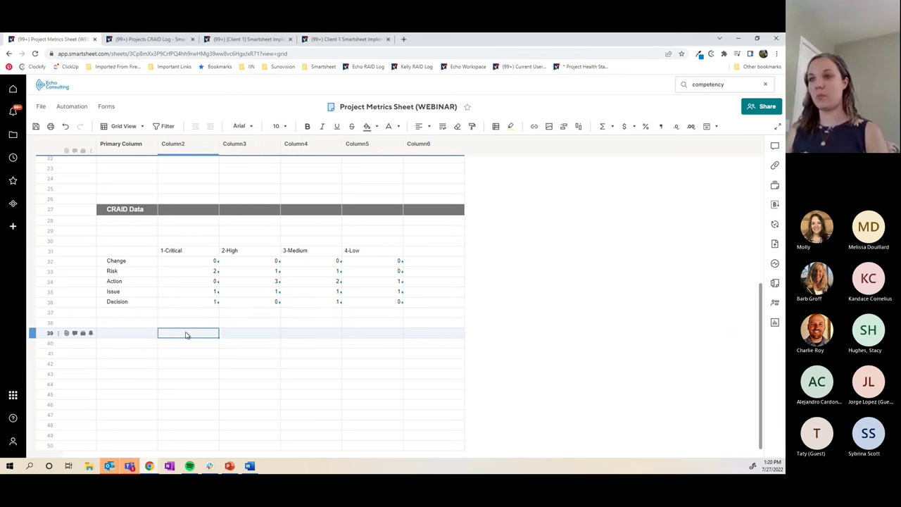
text(Action	Issue	Risk	Change	Decision)
Label row 40 in the Primary Column as "Opened in the Last 7 Days"
click(141, 345)
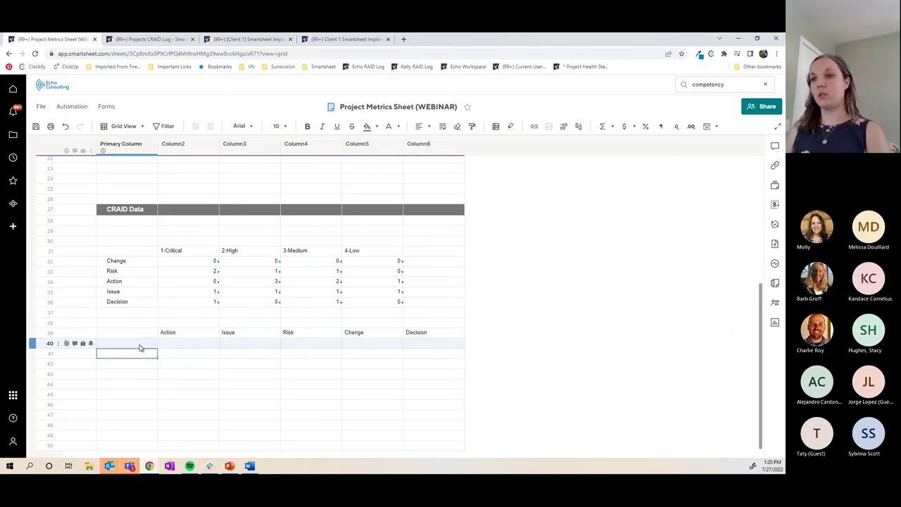
text(Oepn)
key(BackSpace)
key(BackSpace)
key(BackSpace)
key(BackSpace)
text(Opened )
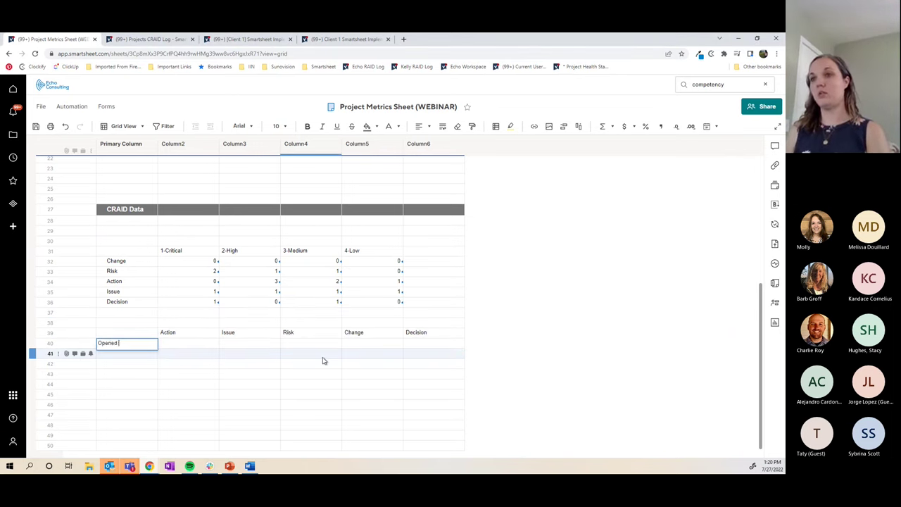
text(in the Last 7)
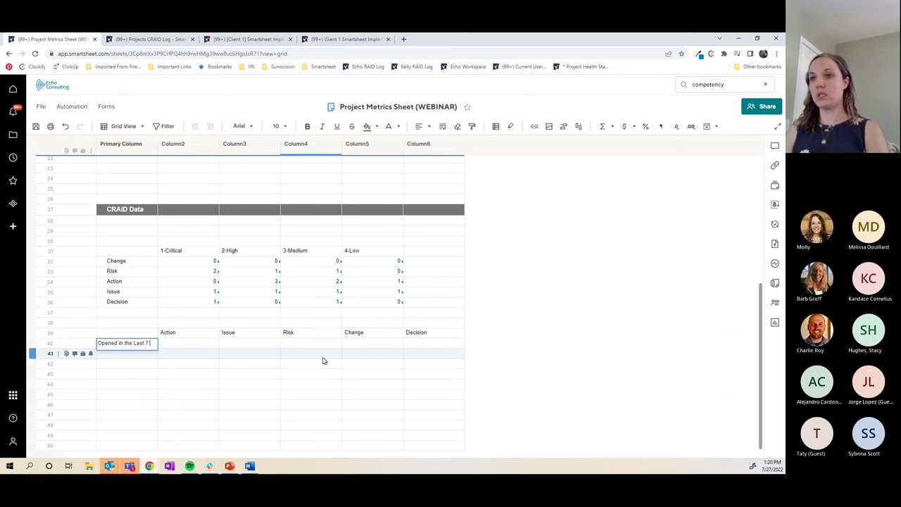
key(Return)
Label rows 41 and 42 in the Primary Column as "Closed in the Last 7 Days" and "Due in the next 7 Days"
text(Closed in the )
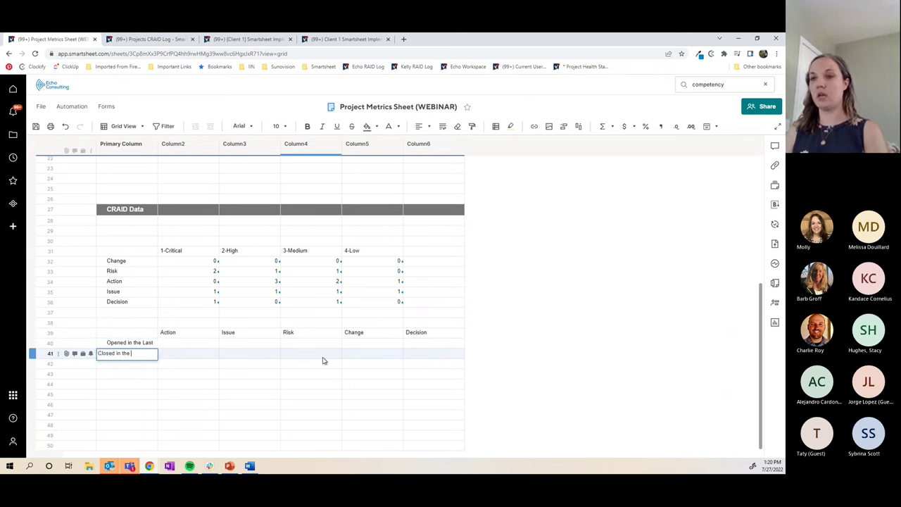
text(Last 7 D)
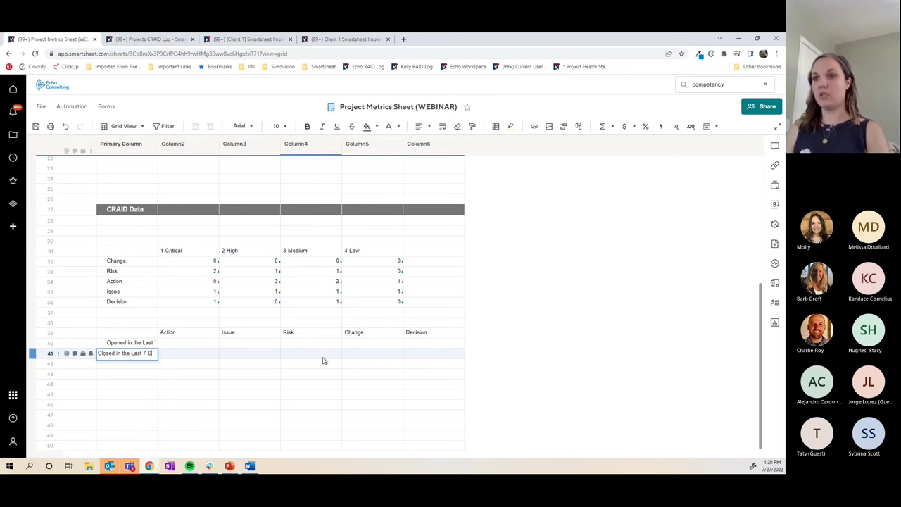
text(ays)
key(Return)
text(Due in the nex)
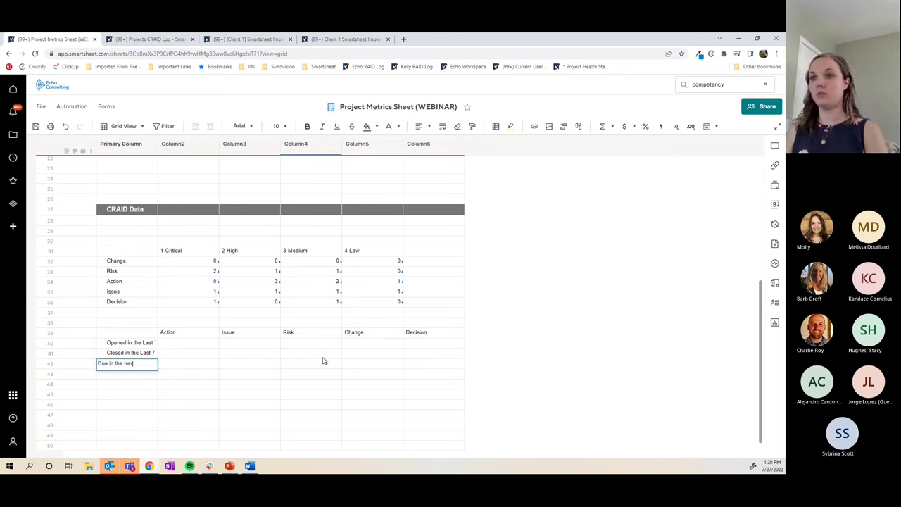
text(t 7 Days)
key(Return)
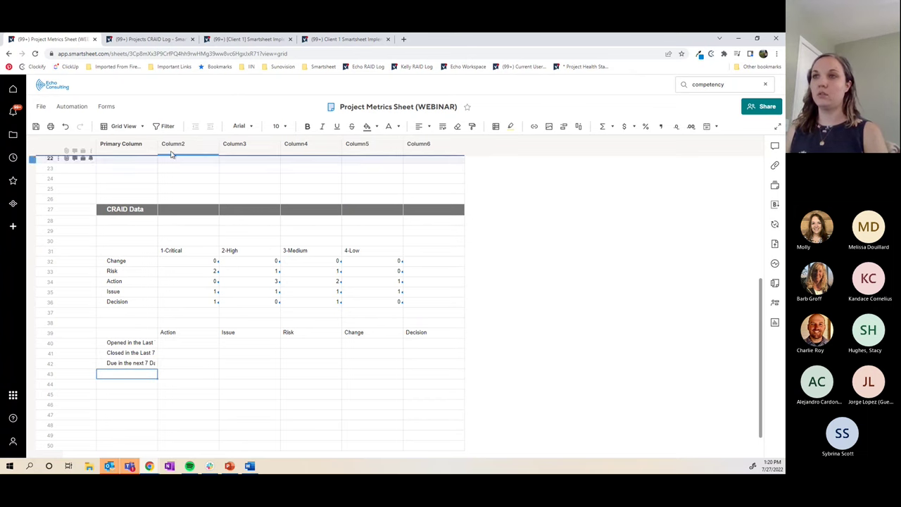
Widen the Primary Column to fit its labels, and bold the row 39 headings and the labels in rows 40 to 42
drag(158, 145, 177, 145)
click(301, 386)
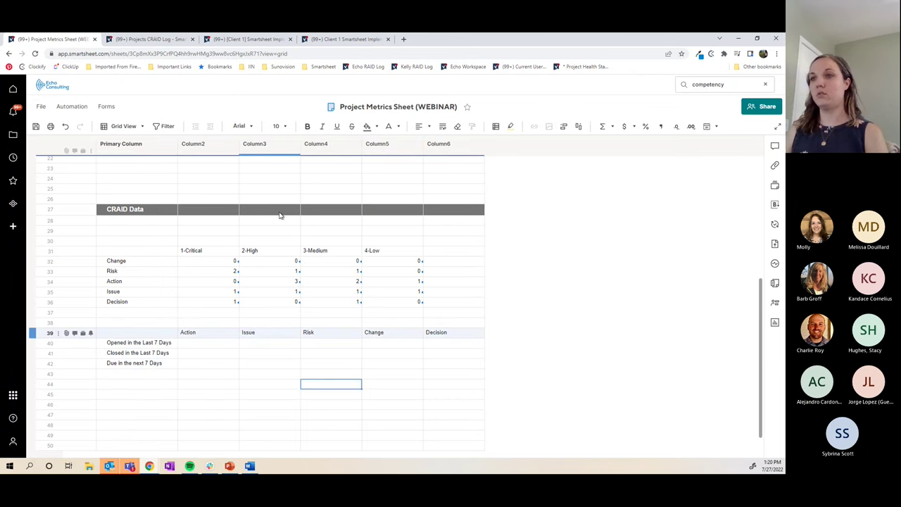
drag(199, 337, 438, 338)
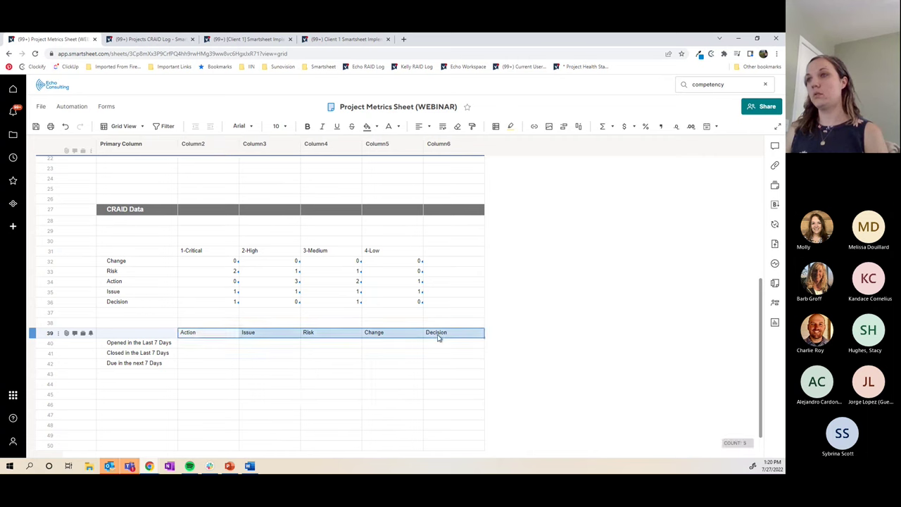
click(306, 126)
click(232, 363)
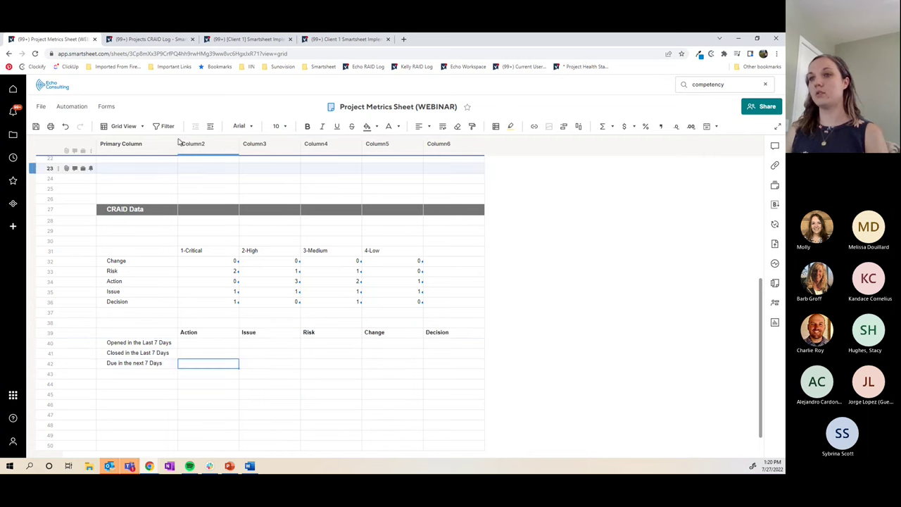
drag(161, 342, 163, 362)
click(307, 126)
click(257, 392)
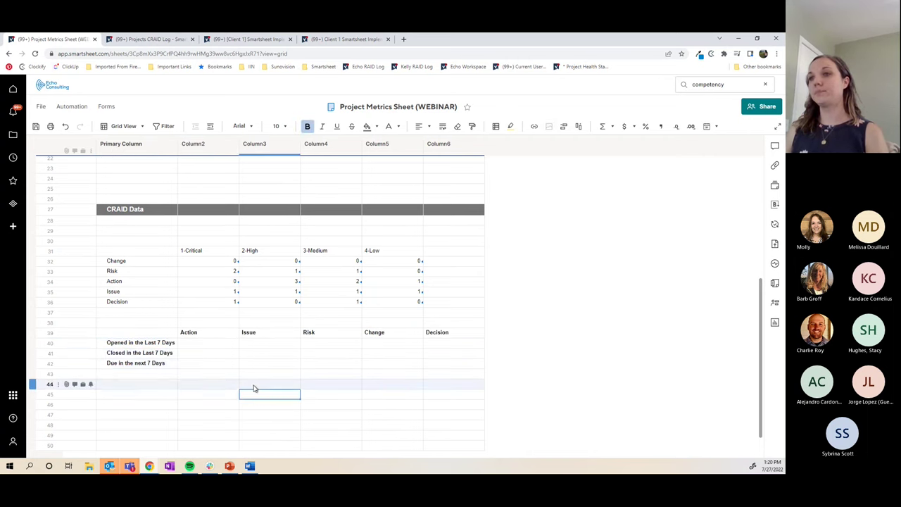
Start a COUNTIFS formula in row 40 under Action, referencing the CRAID Type column of the Projects CRAID Log as the first range
click(211, 343)
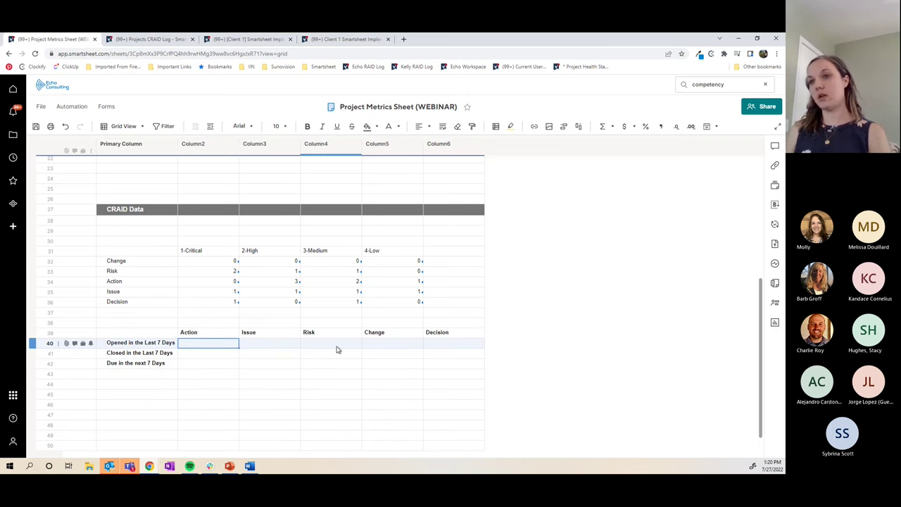
text(=)
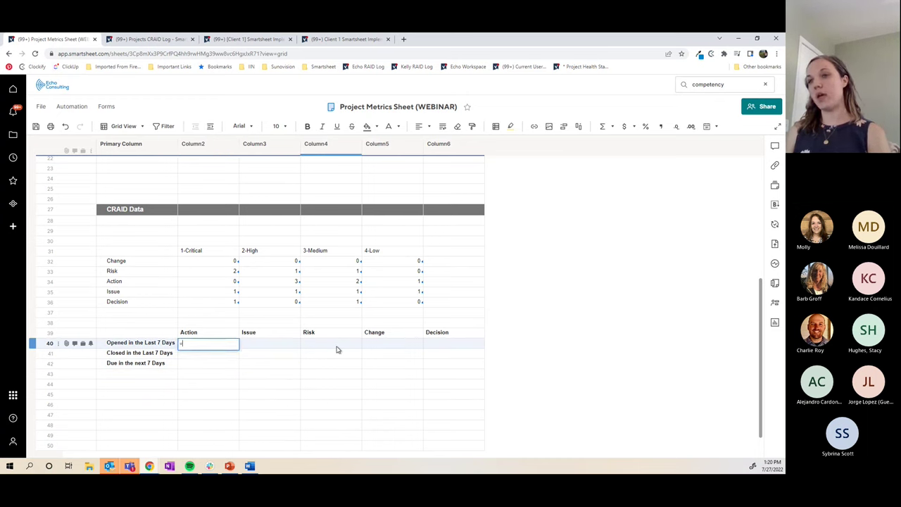
text(COUNTIFS()
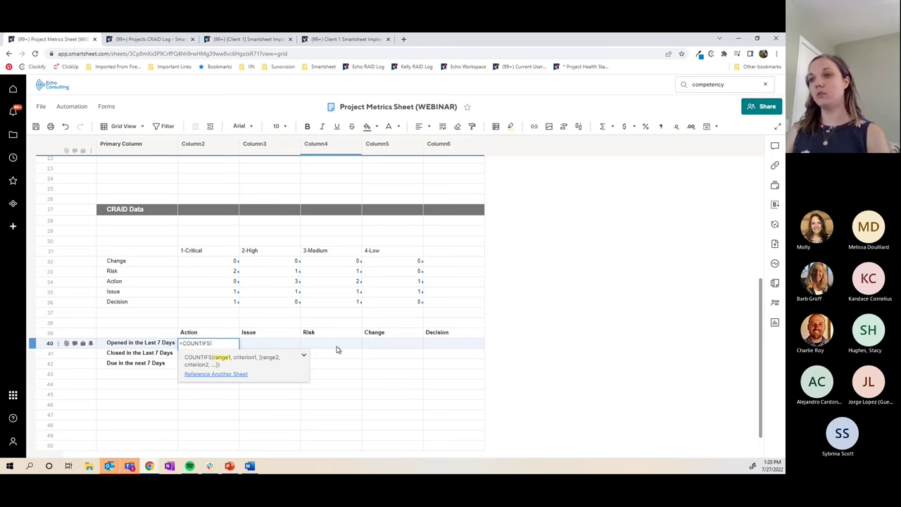
click(216, 374)
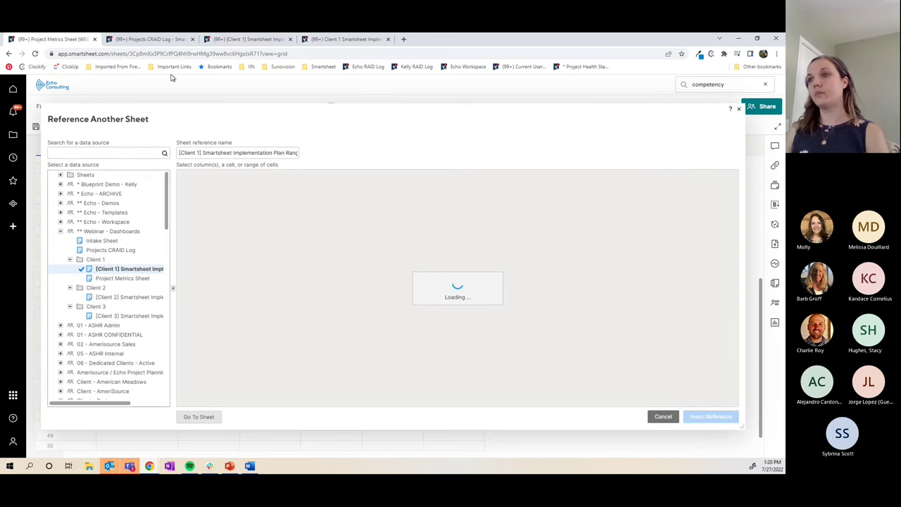
click(110, 251)
click(423, 181)
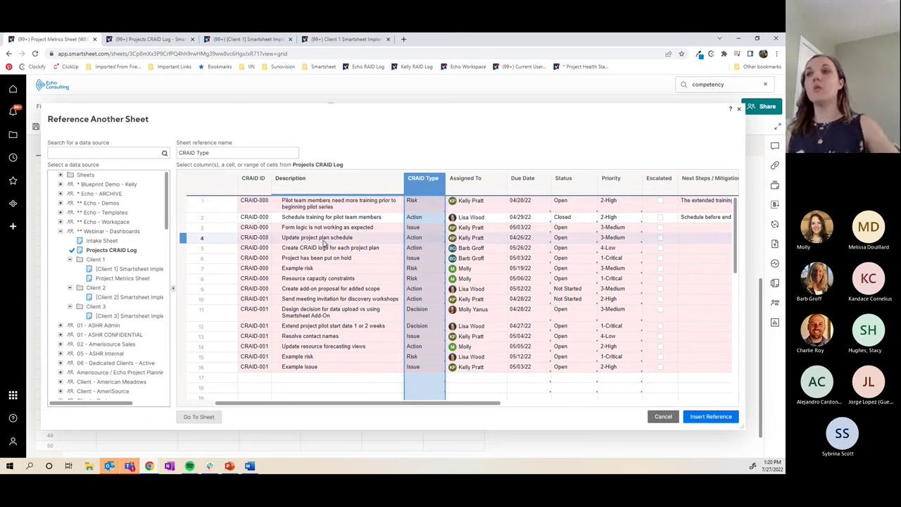
click(707, 416)
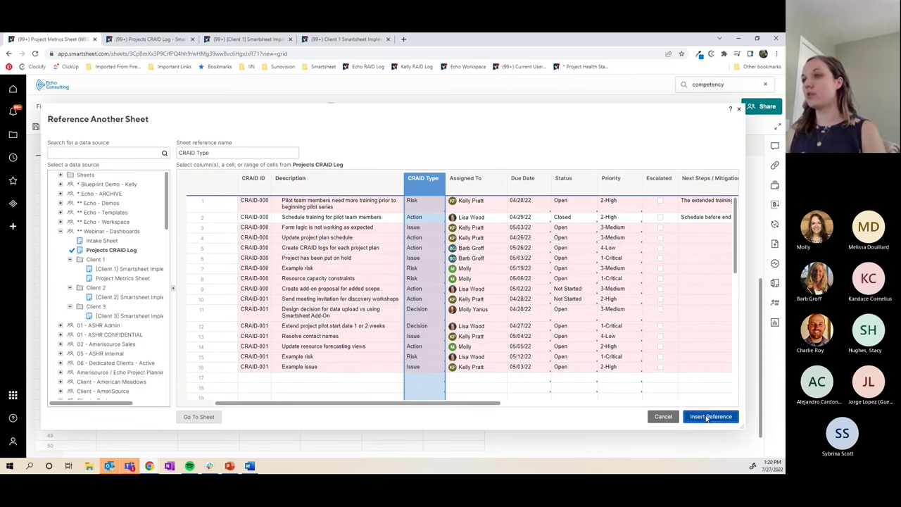
Set the first COUNTIFS criterion to the Action heading with its row locked, as [Column2]$39
text(,)
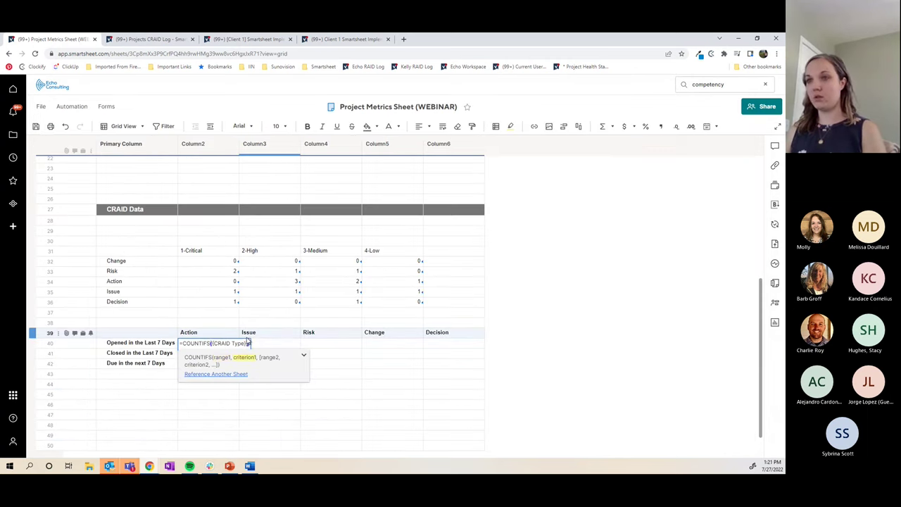
click(206, 333)
key(Left)
key(Left)
text($39)
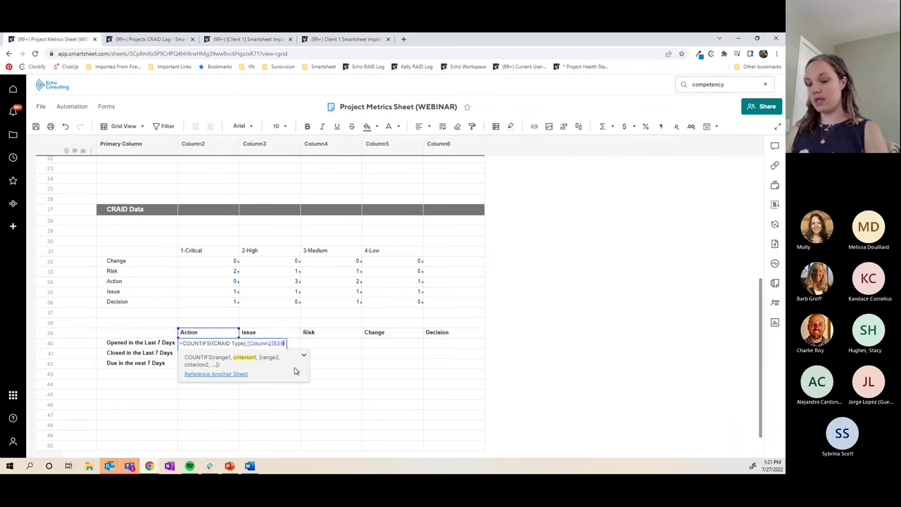
text())
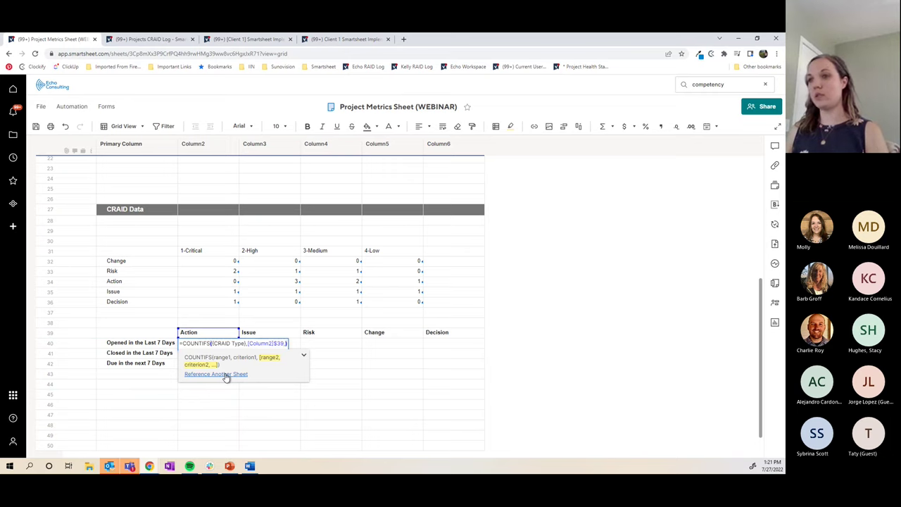
Insert the Created column of the Projects CRAID Log as the second range, with the reference named "CRAID Log Created"
click(225, 375)
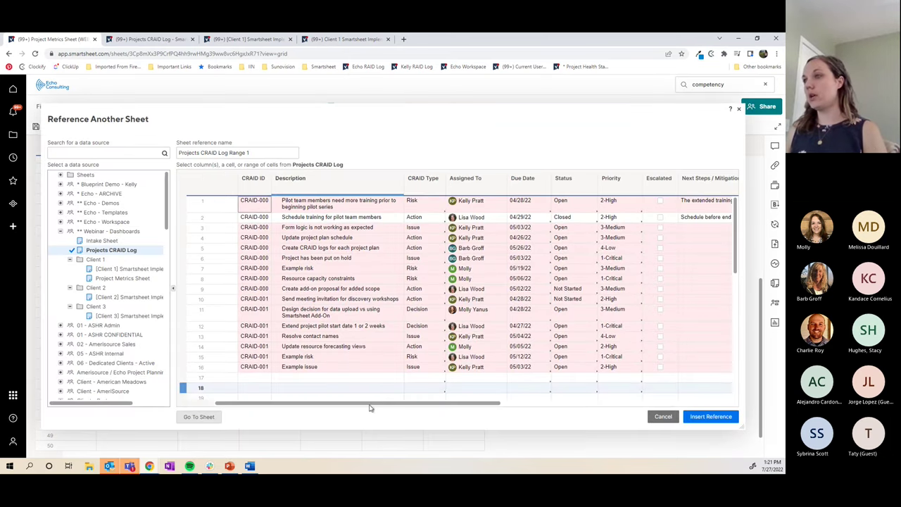
drag(491, 416, 619, 416)
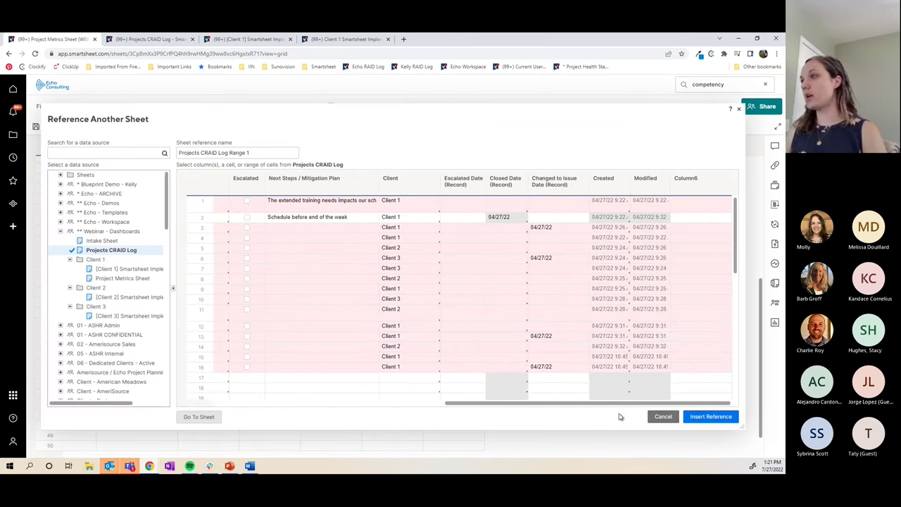
click(613, 191)
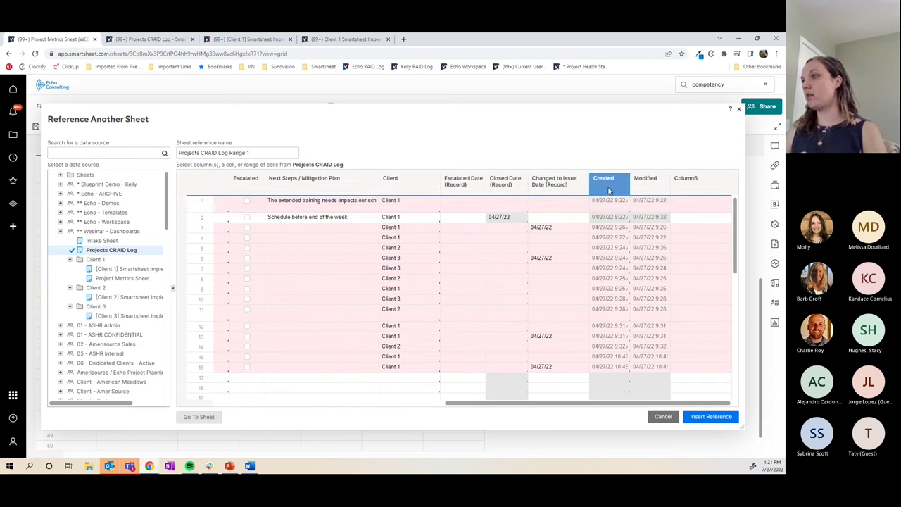
triple_click(209, 154)
text(C)
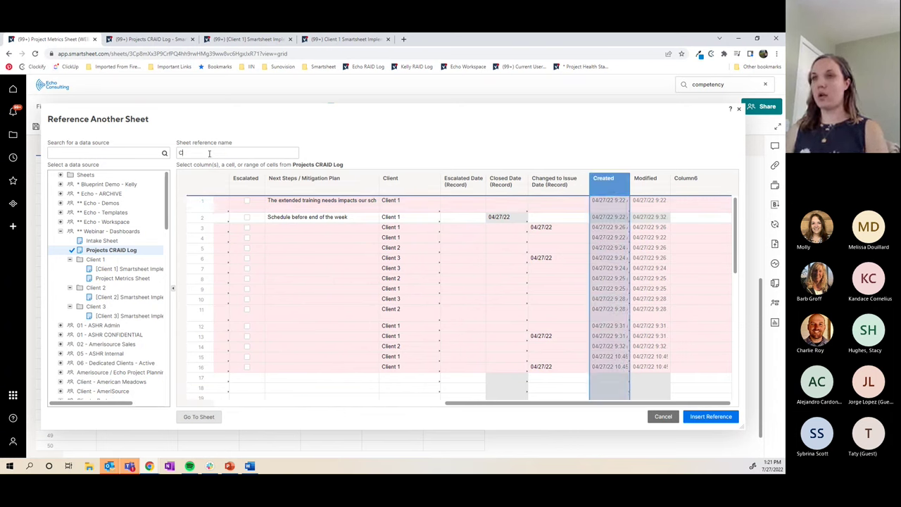
text(RAID Log Created)
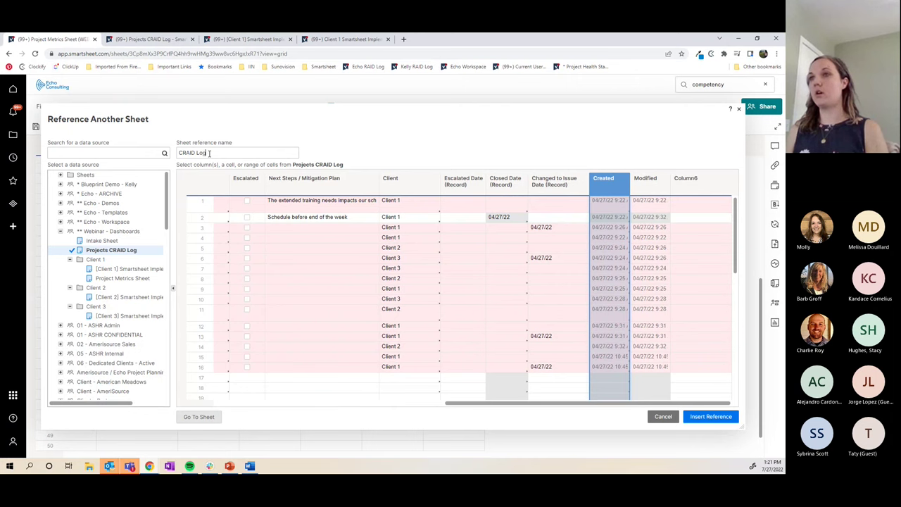
click(711, 417)
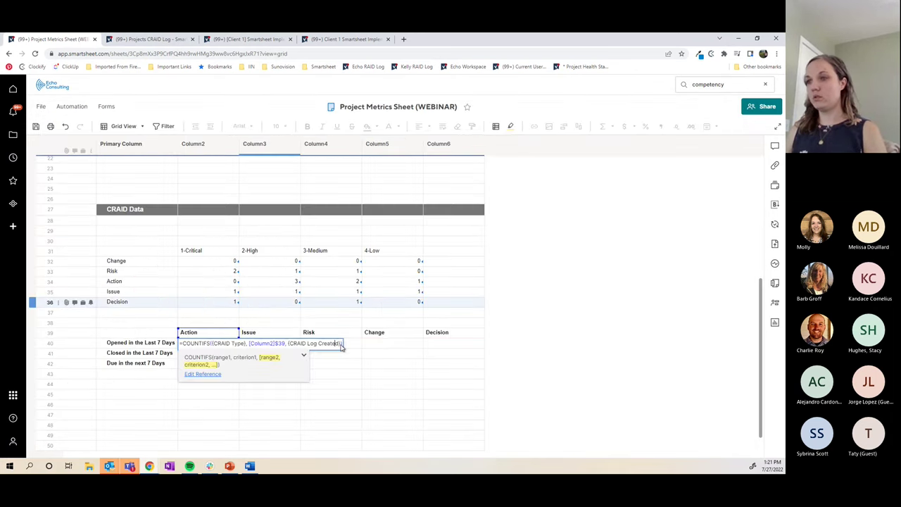
Complete the row 40 Action formula with the Created date criterion <=TODAY(-7) and enter it
text())
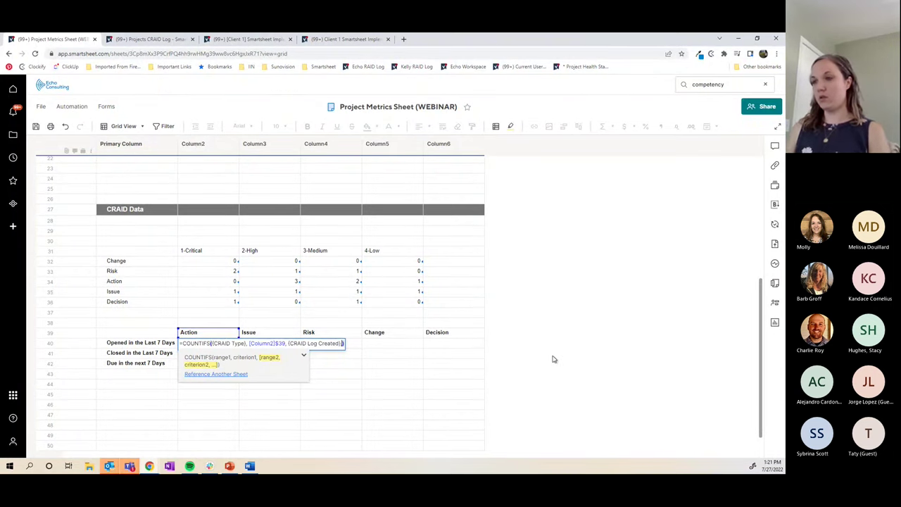
text(,)
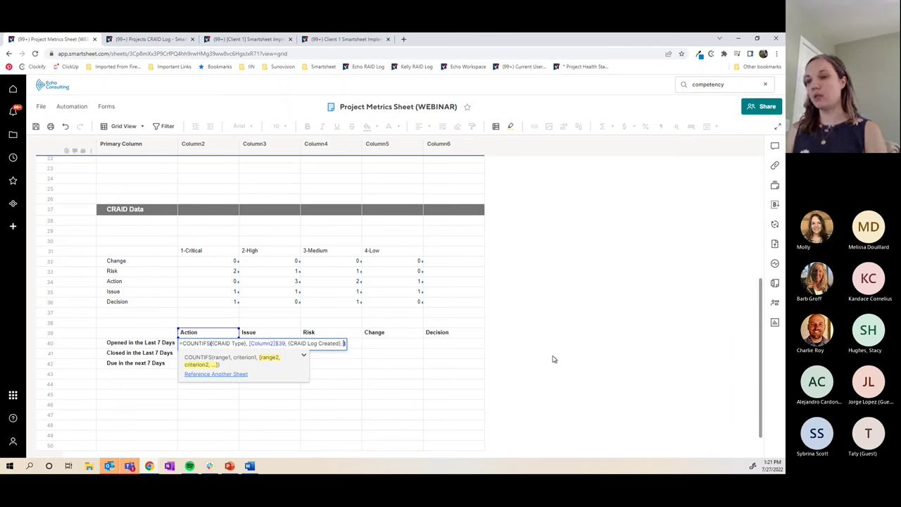
text(TODAY)
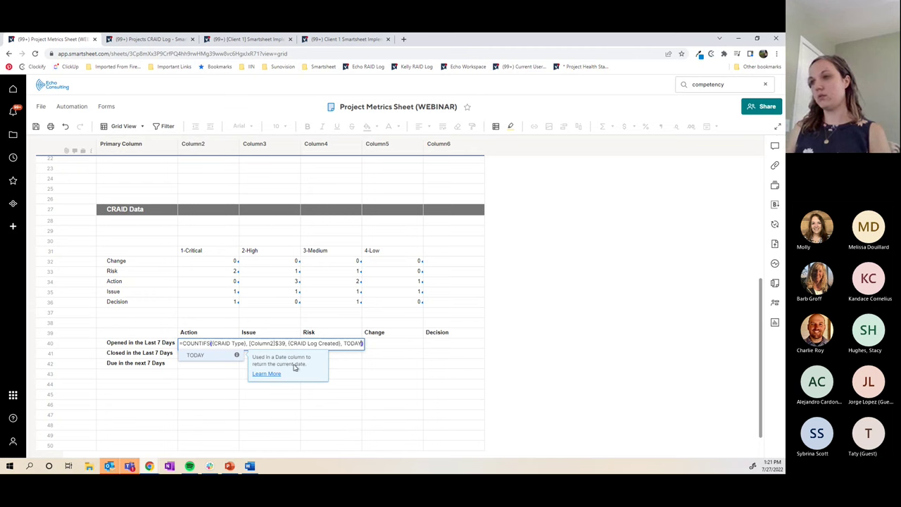
text(())
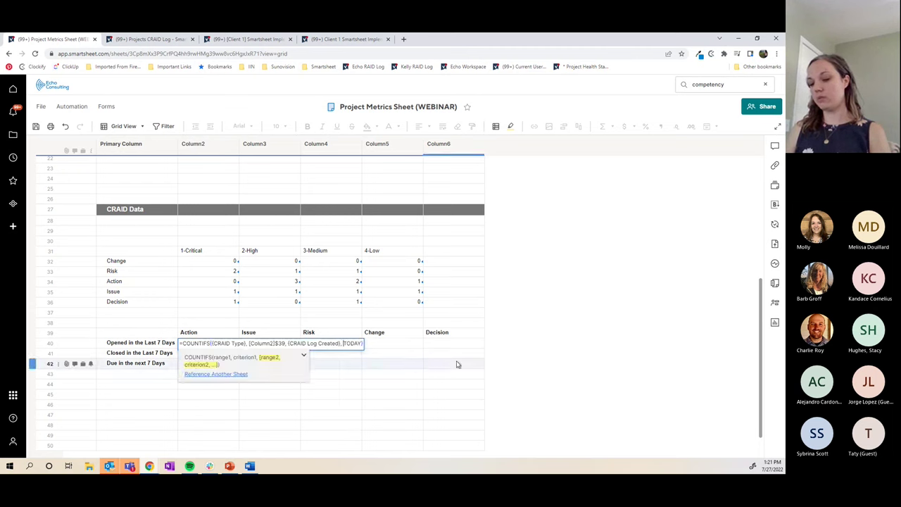
text(<)
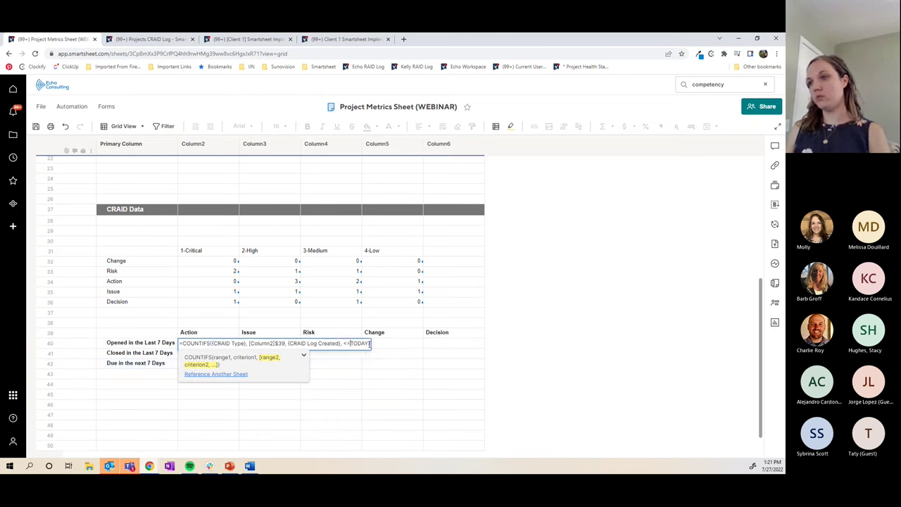
text(=)
text(()
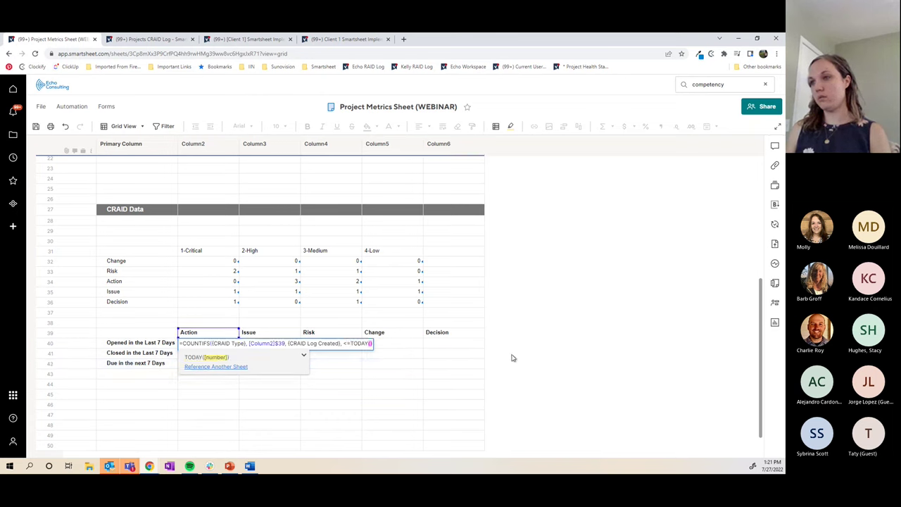
text(-7)
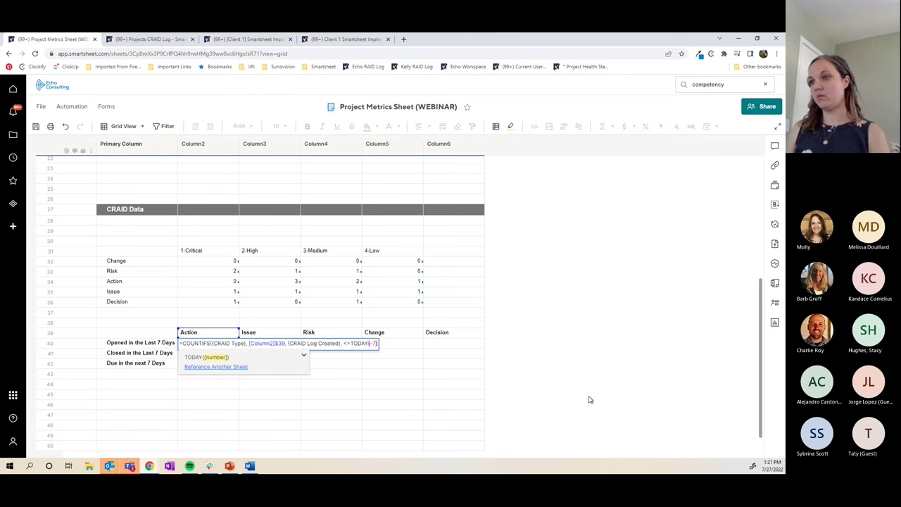
key(Right)
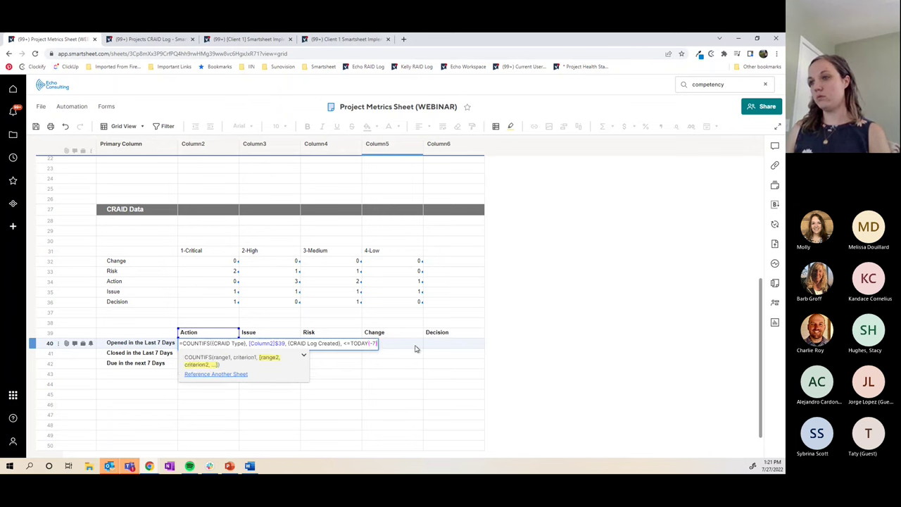
text())
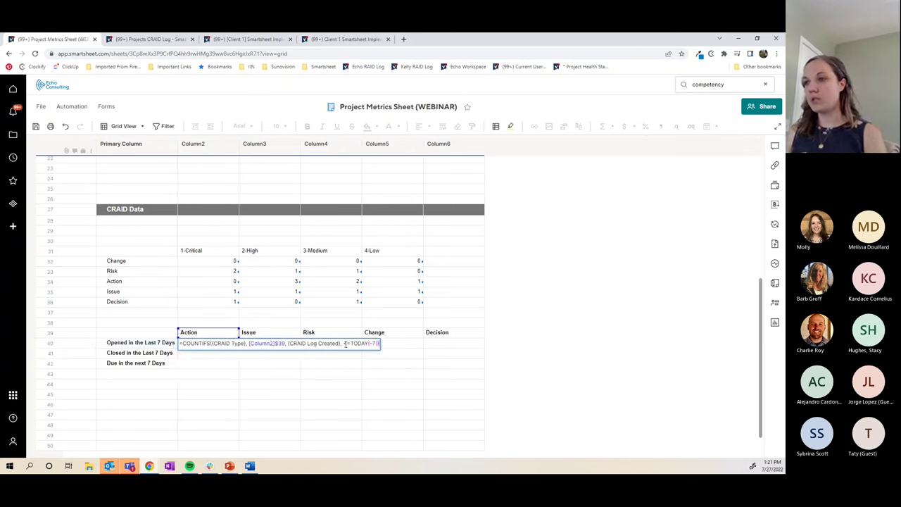
click(347, 343)
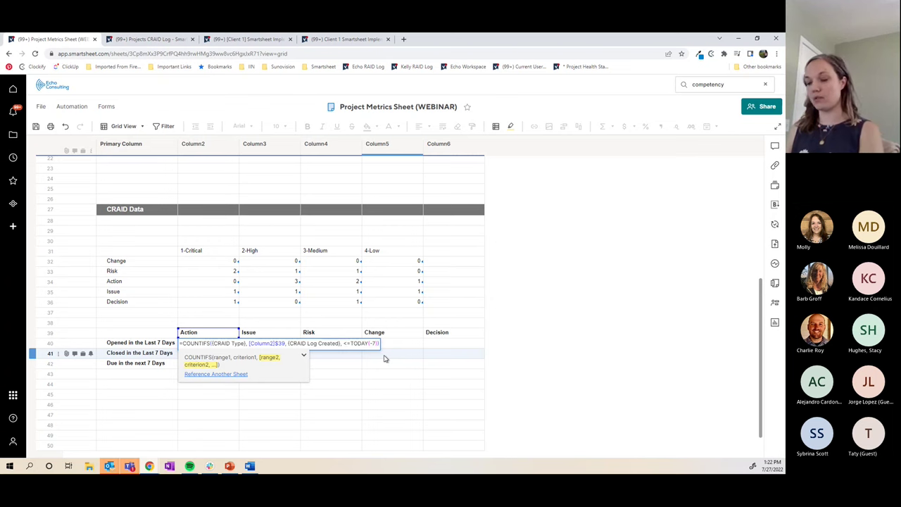
key(Return)
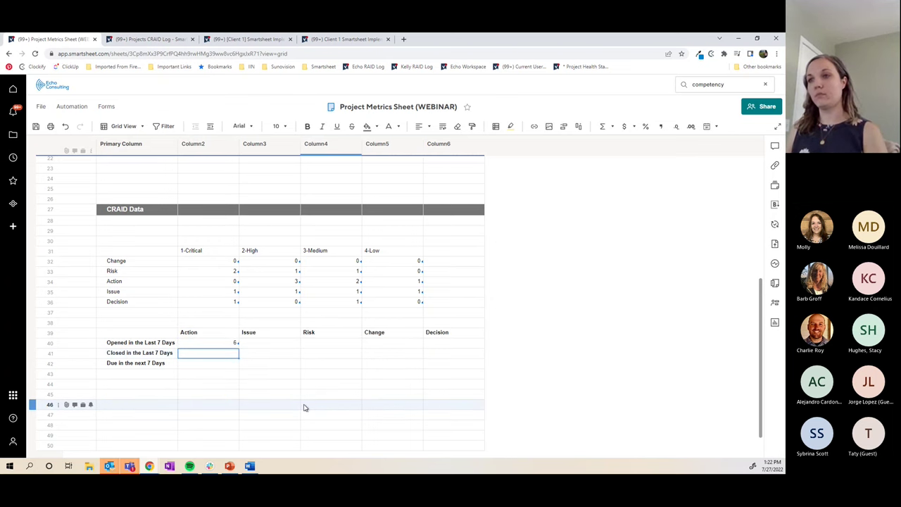
Review the Action formula in row 40 and fill it across the Issue, Risk, Change and Decision columns
double_click(214, 343)
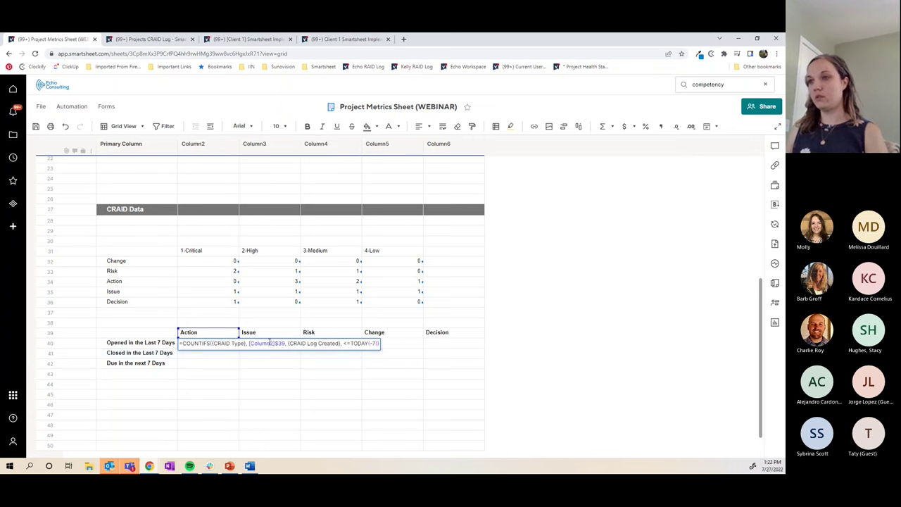
key(Escape)
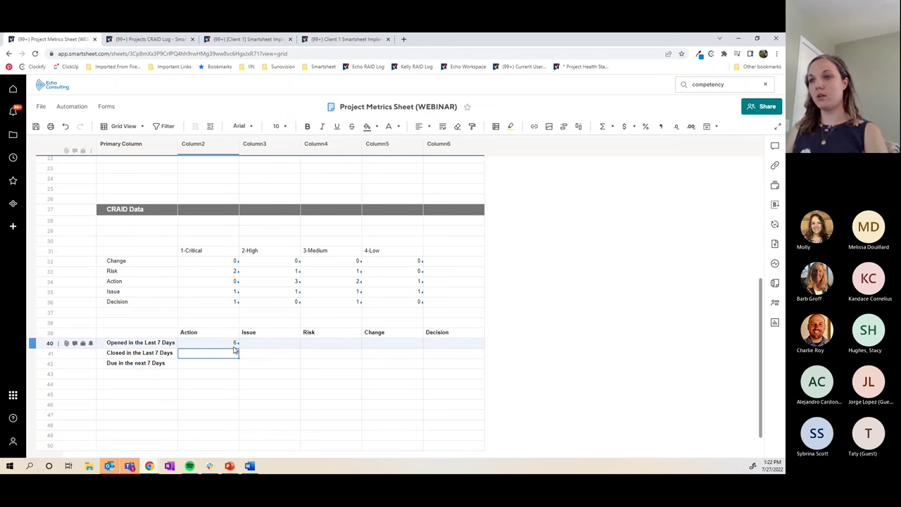
drag(239, 344, 455, 346)
Start a COUNTIFS formula in row 42 under Action, referencing the CRAID Type column of the Projects CRAID Log as the first range
click(208, 364)
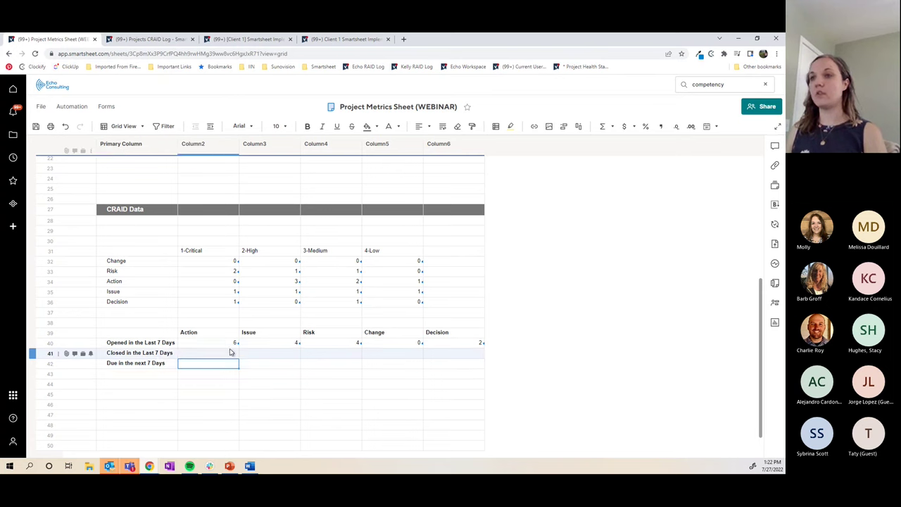
click(224, 355)
click(209, 364)
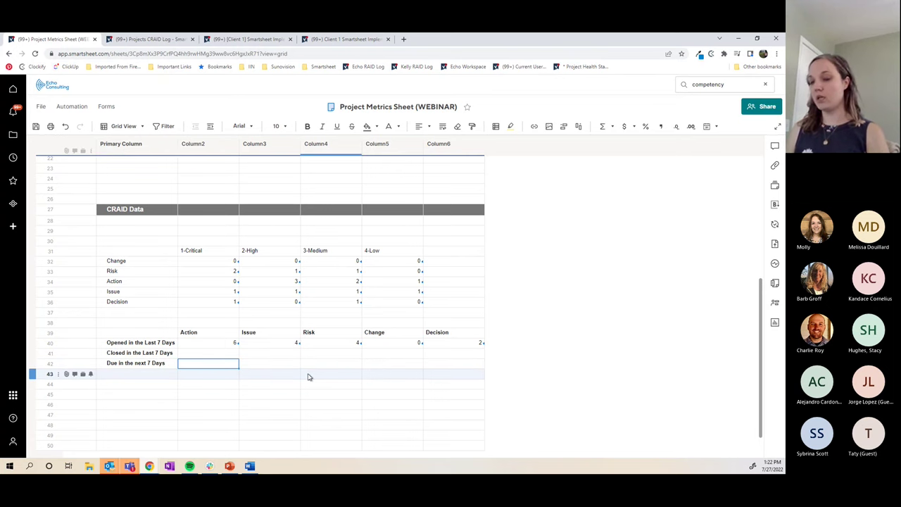
text(=COUNTIF)
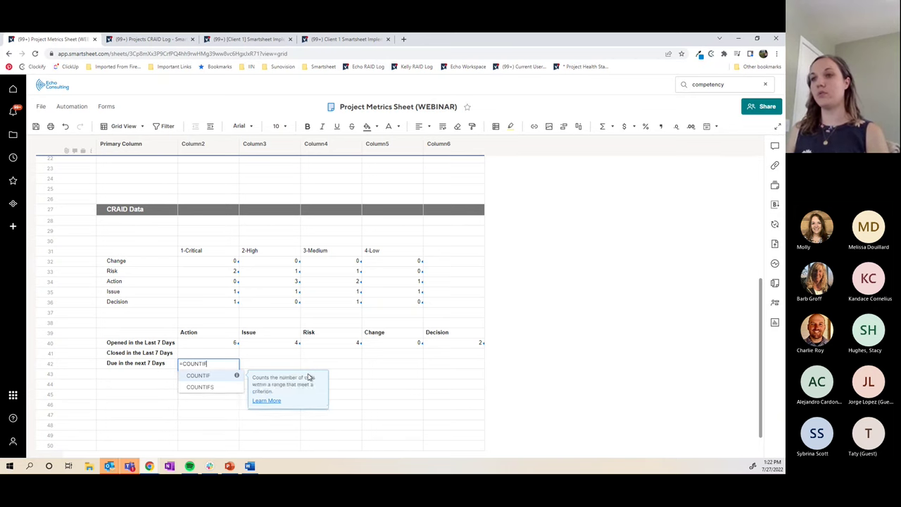
key(Tab)
click(217, 396)
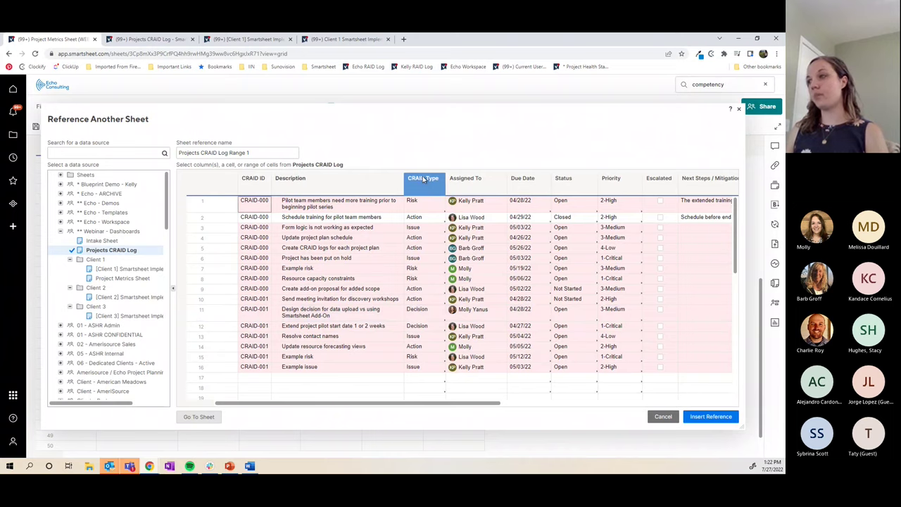
click(423, 180)
click(710, 416)
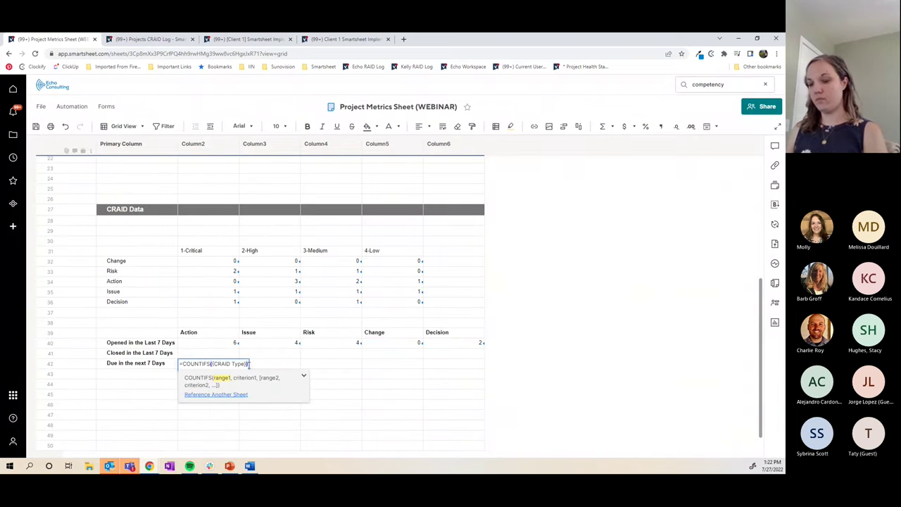
Set the row 42 formula's first criterion to the Action heading with its row locked, as [Column2]$39
text(,)
click(197, 334)
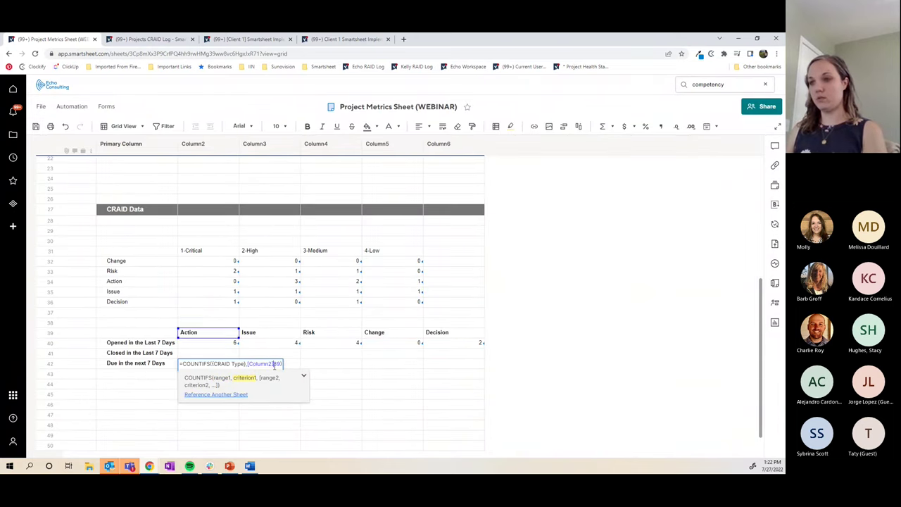
key(F4)
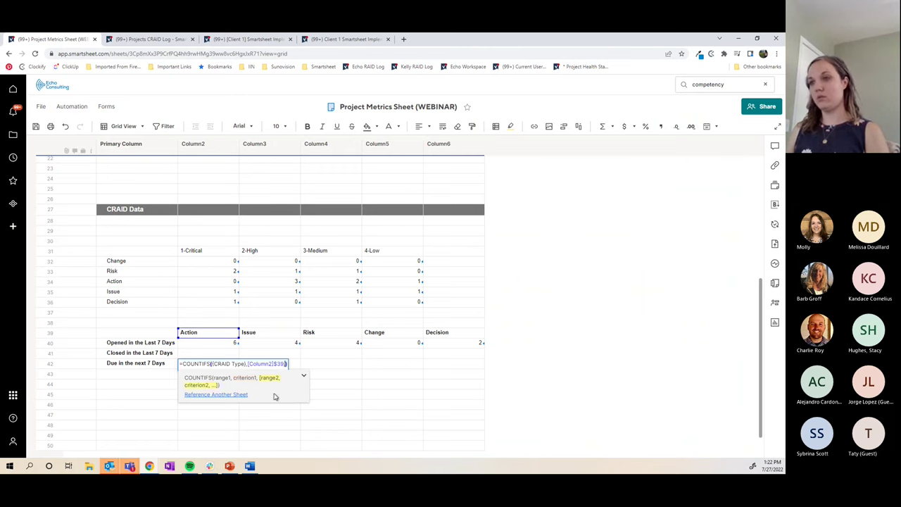
Insert the Due Date column of the Projects CRAID Log as the second range, with the reference named "Due Date"
click(216, 394)
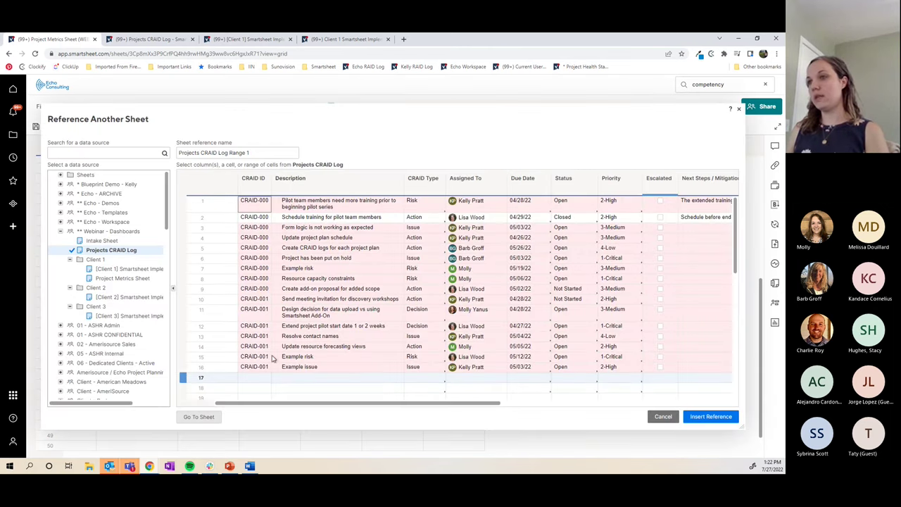
click(522, 178)
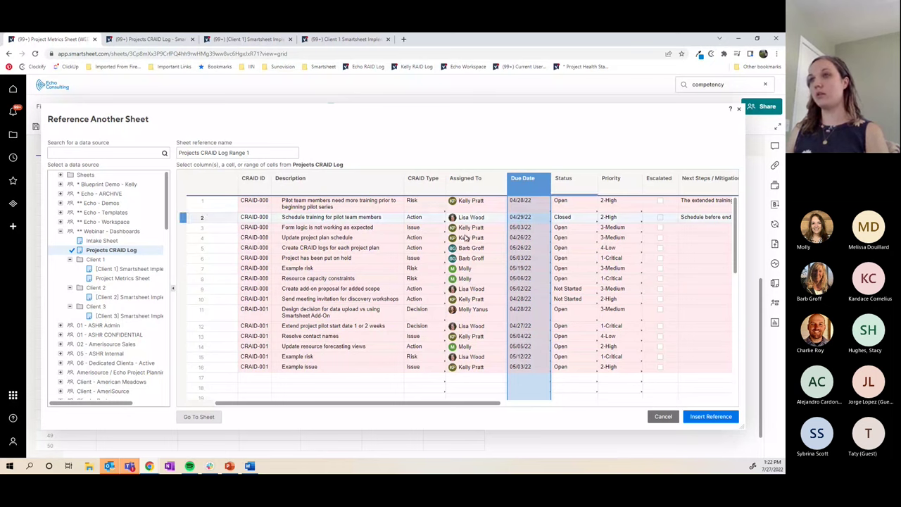
triple_click(230, 152)
text(Due Date)
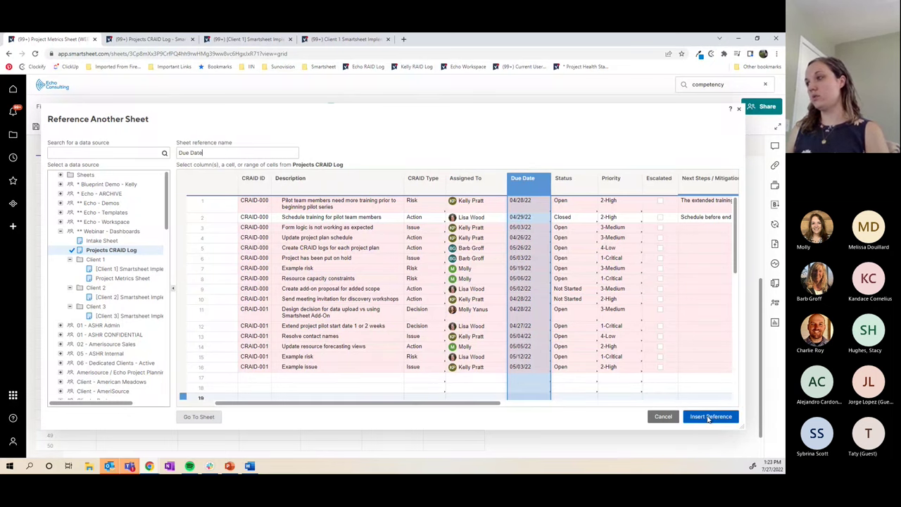
click(710, 416)
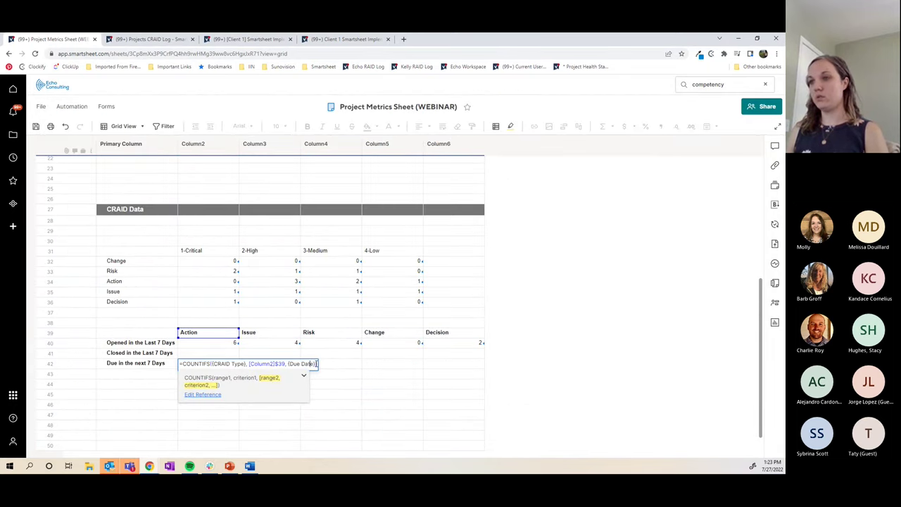
Complete the row 42 Action formula with the criterion <= TODAY(7) and fill it across to the Decision column
text(,)
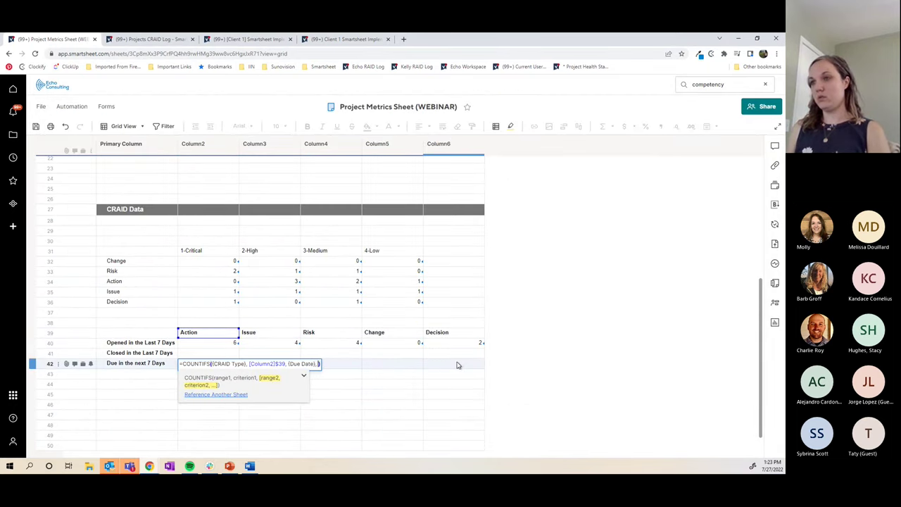
key(BackSpace)
key(BackSpace)
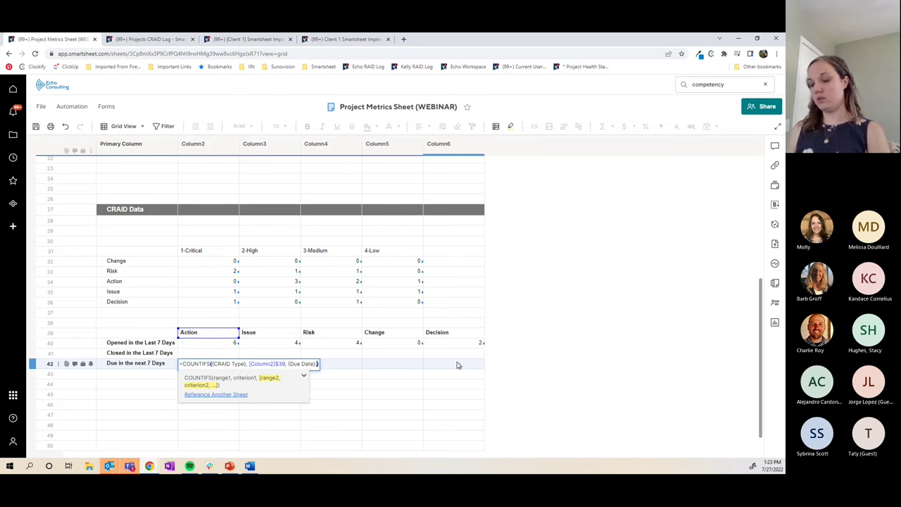
text(, <=)
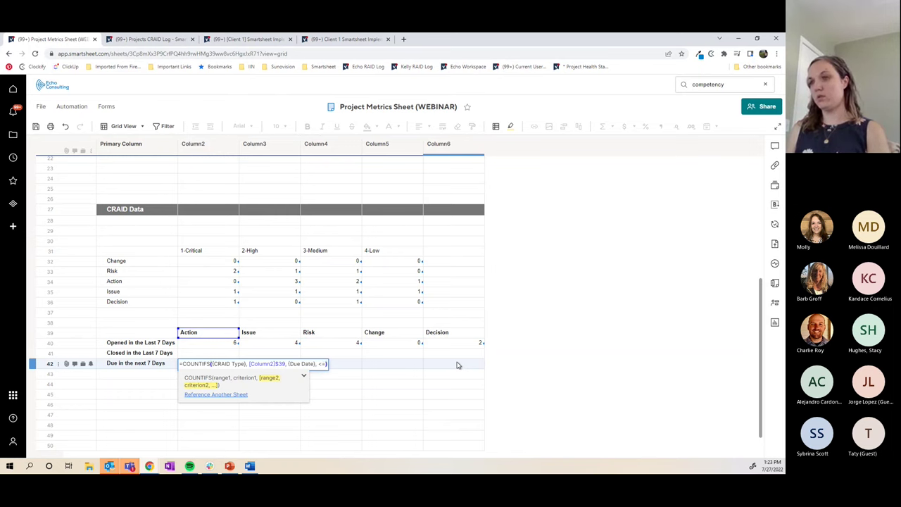
text( TODAY()
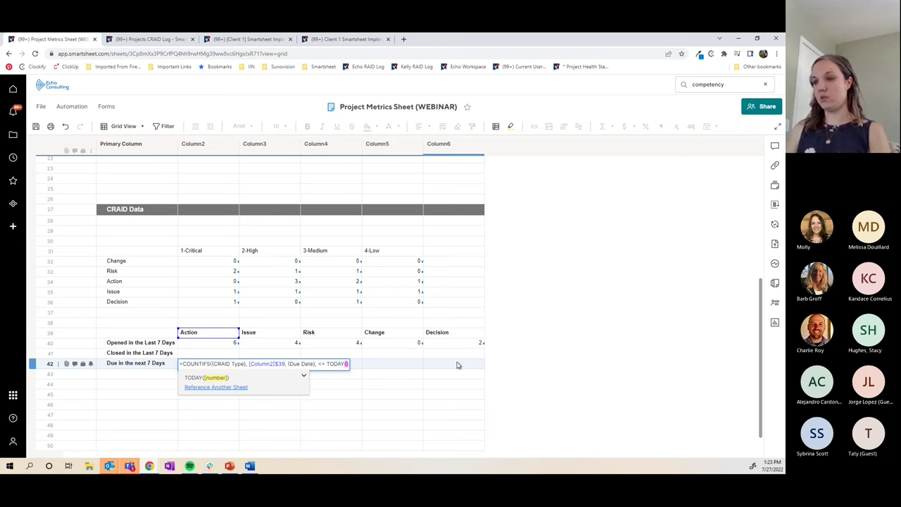
text(7))
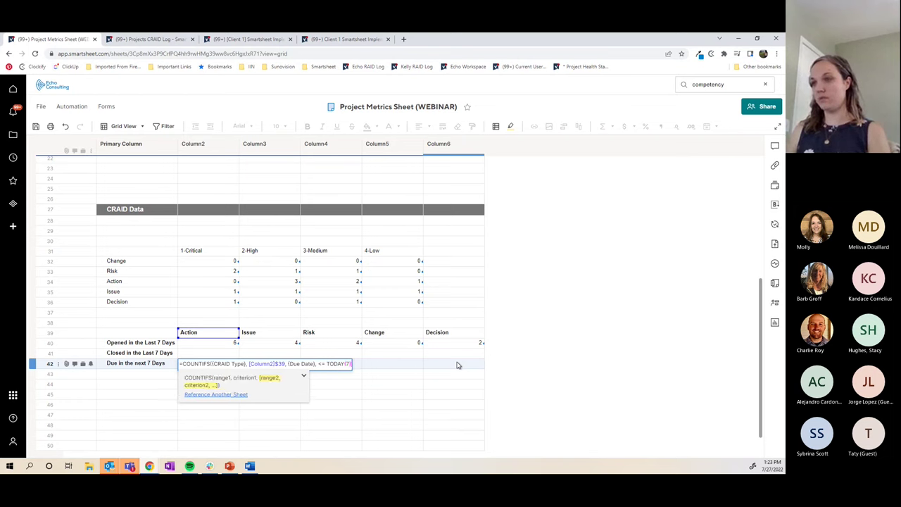
text())
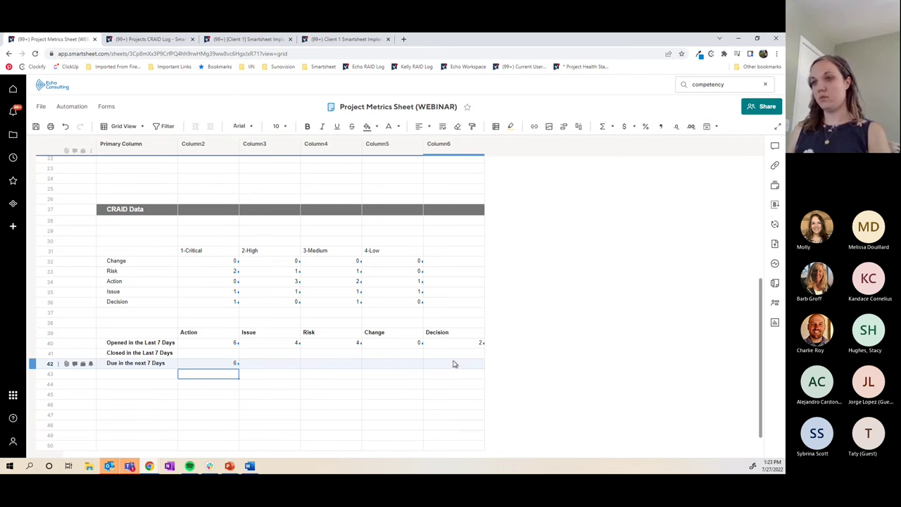
click(234, 364)
drag(238, 369, 479, 364)
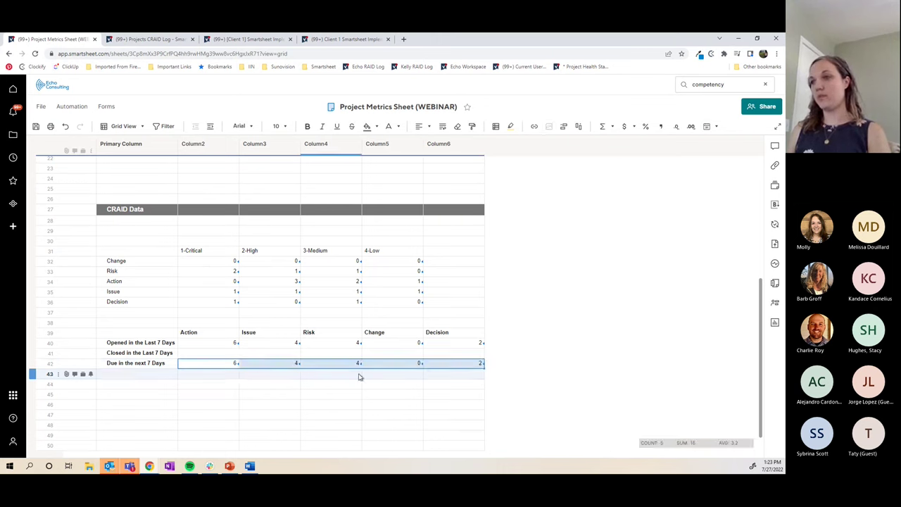
Insert the Status column of the Projects CRAID Log before Due Date in the row 42 Action formula, naming the reference "CRAID Log Status"
click(210, 364)
double_click(214, 367)
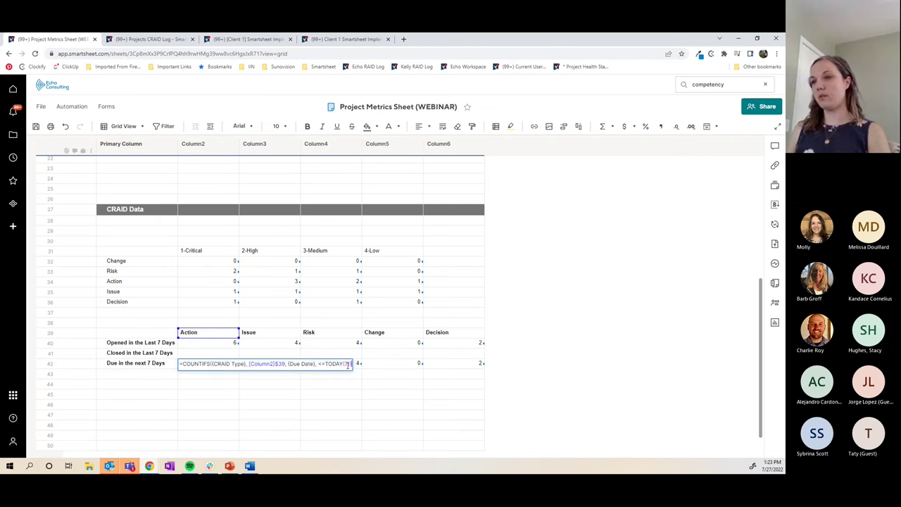
mouse_move(318, 363)
mouse_down()
mouse_move(350, 366)
mouse_move(318, 364)
mouse_up()
click(323, 364)
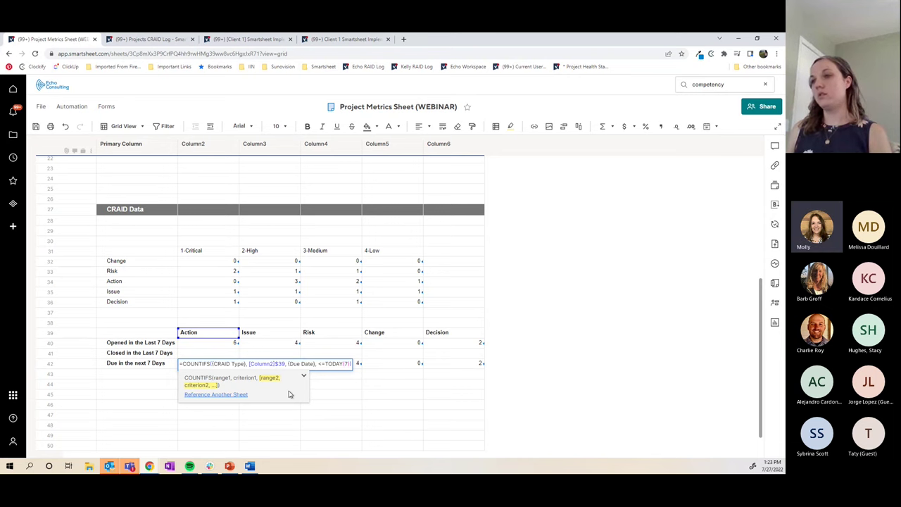
click(222, 395)
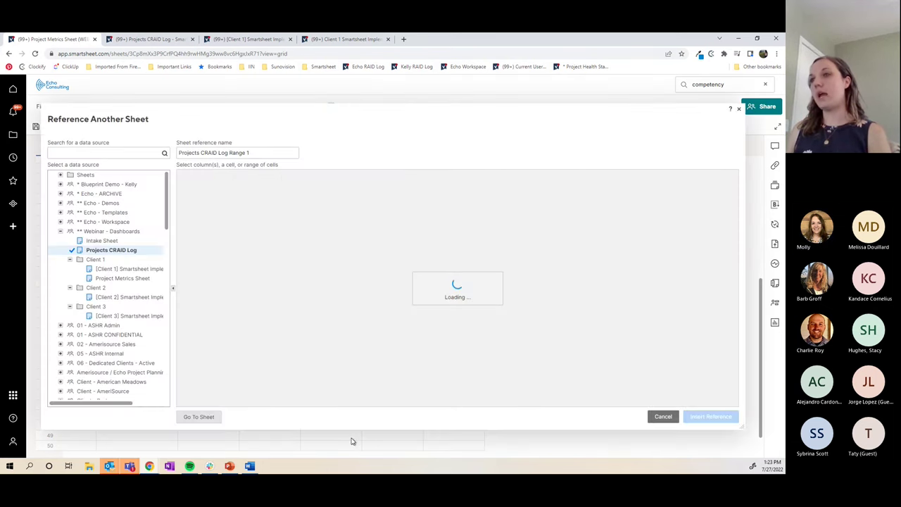
click(563, 178)
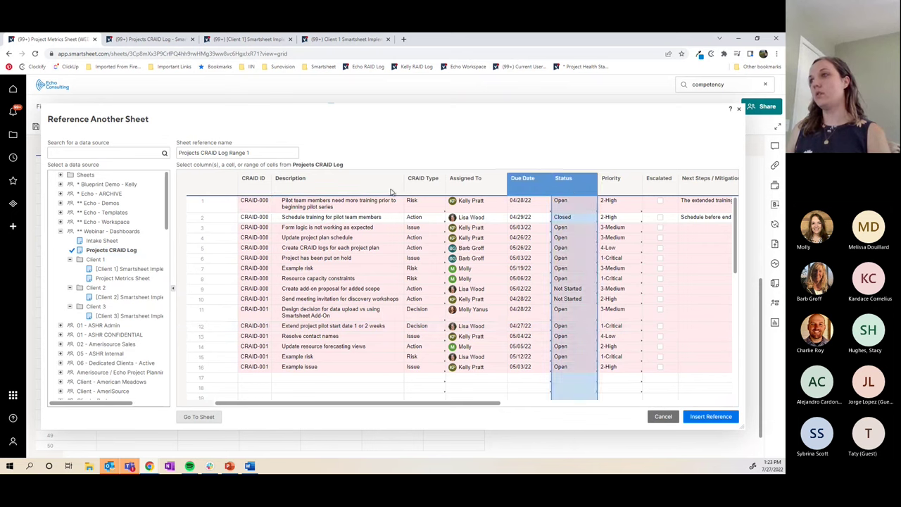
triple_click(221, 153)
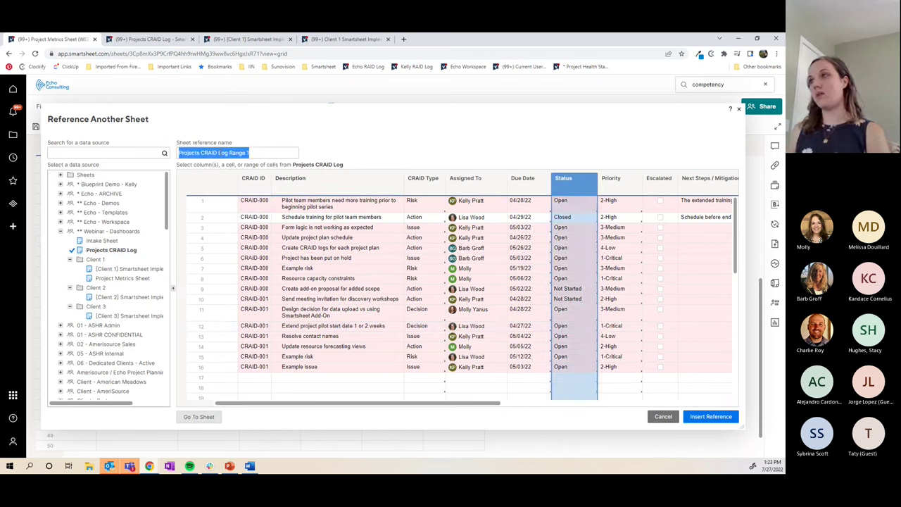
text(P)
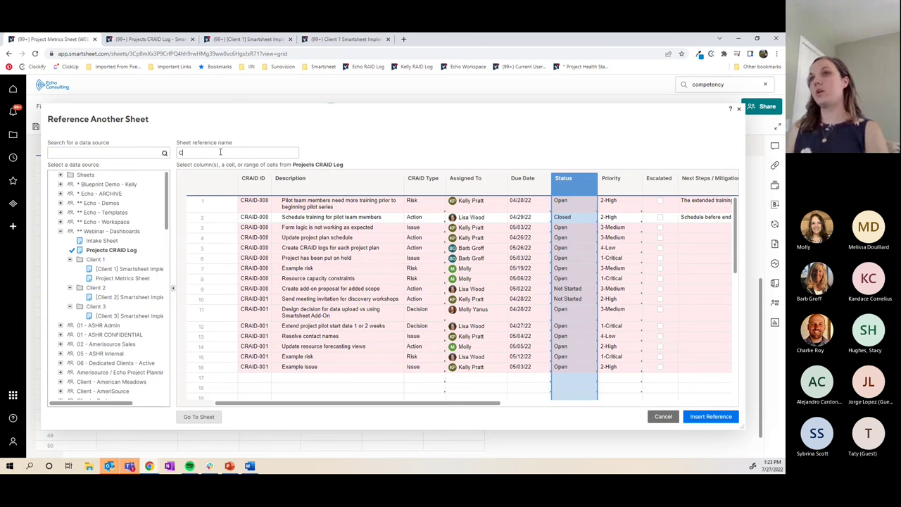
text(RAID Log Statu)
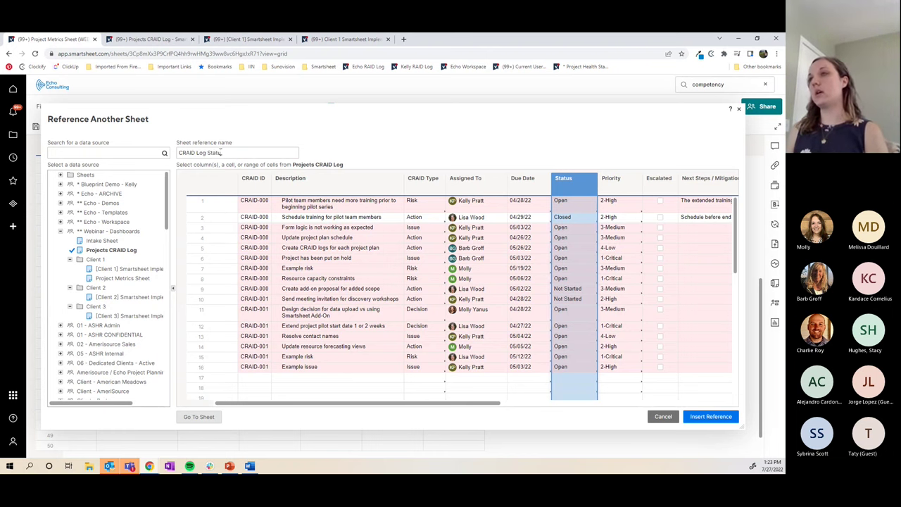
text(s)
click(710, 416)
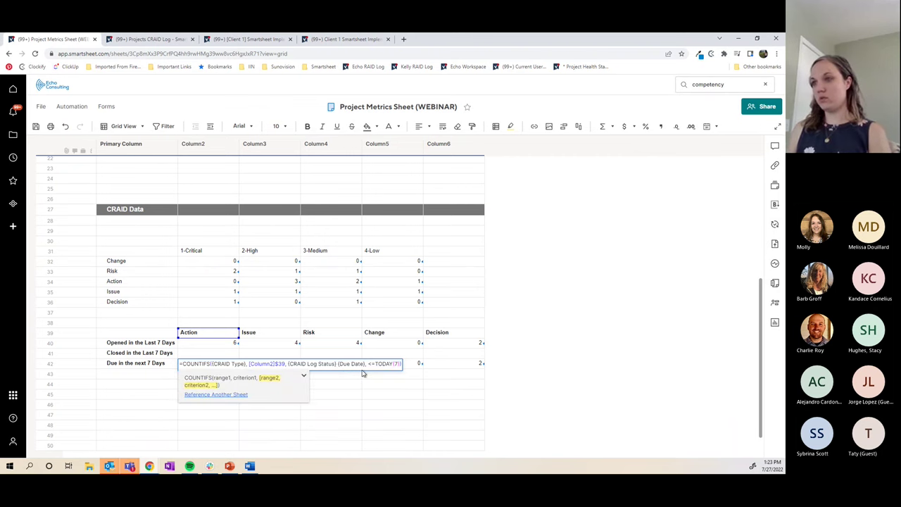
Check the status wording in the Projects CRAID Log and complete the row 42 Action formula's status criterion as <> "Closed"
text(, )
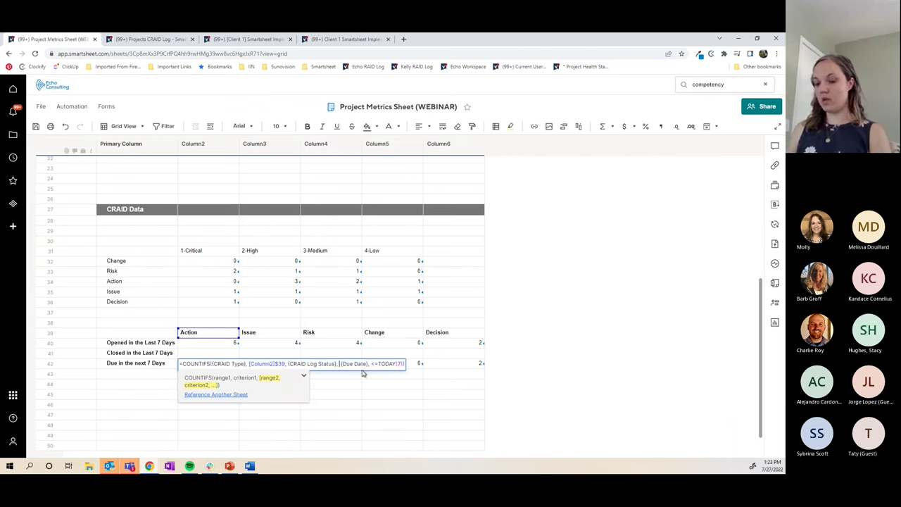
text(<>,)
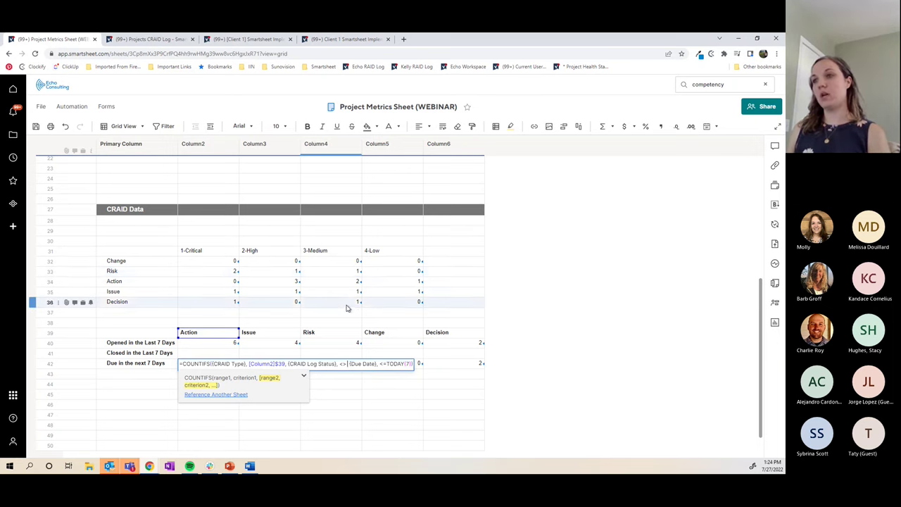
scroll(347, 308, up, 2)
scroll(346, 308, up, 1)
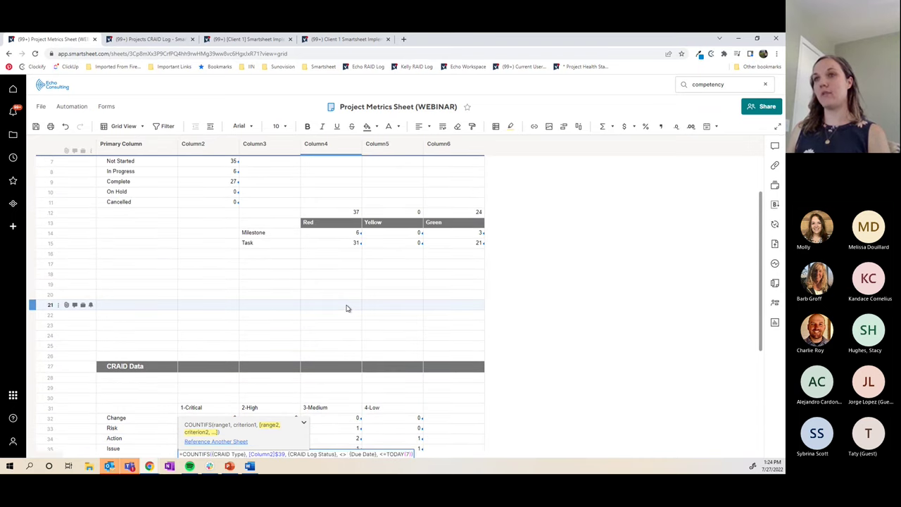
scroll(346, 308, down, 1)
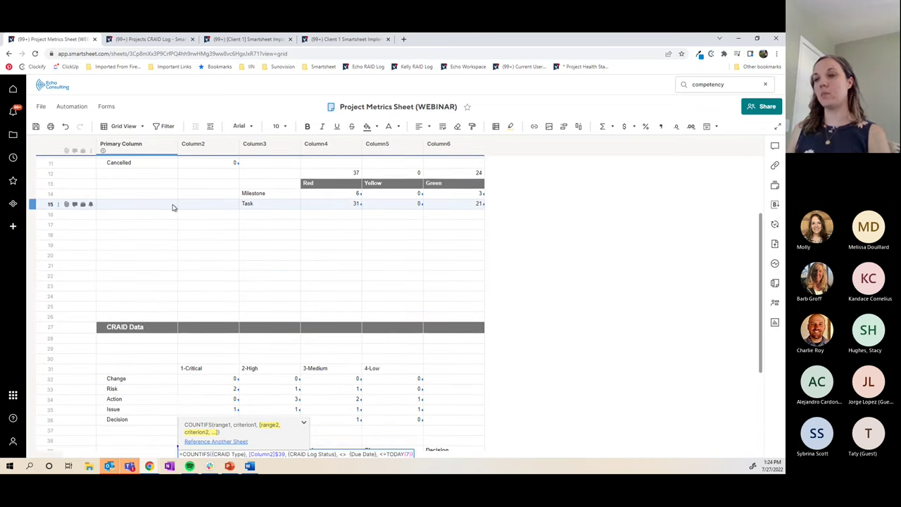
scroll(264, 312, down, 2)
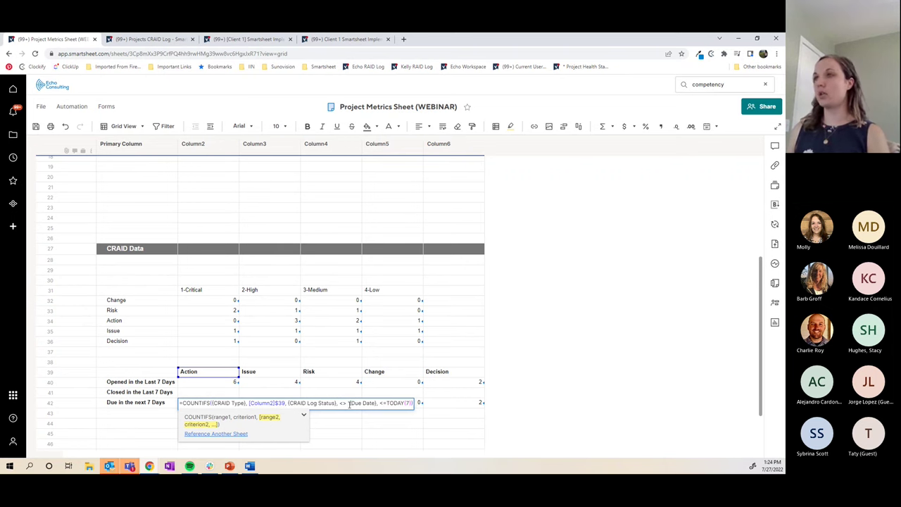
click(148, 38)
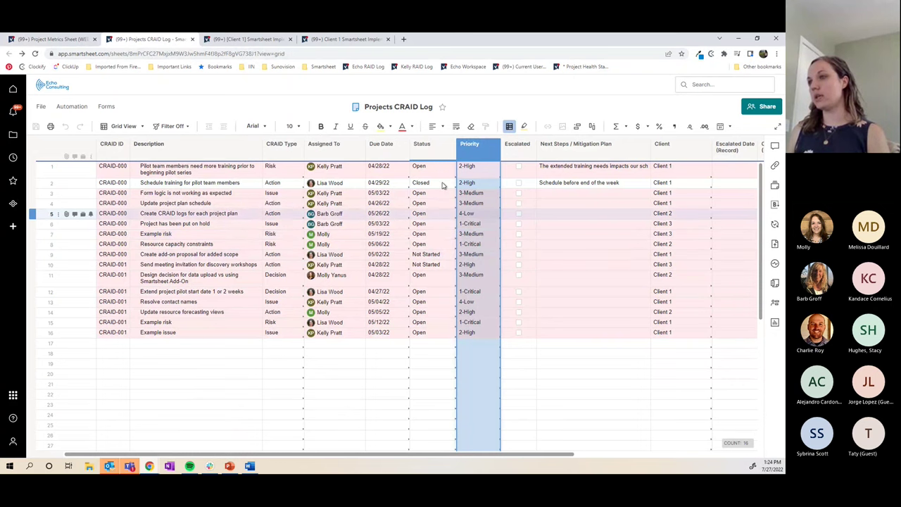
double_click(422, 143)
click(484, 388)
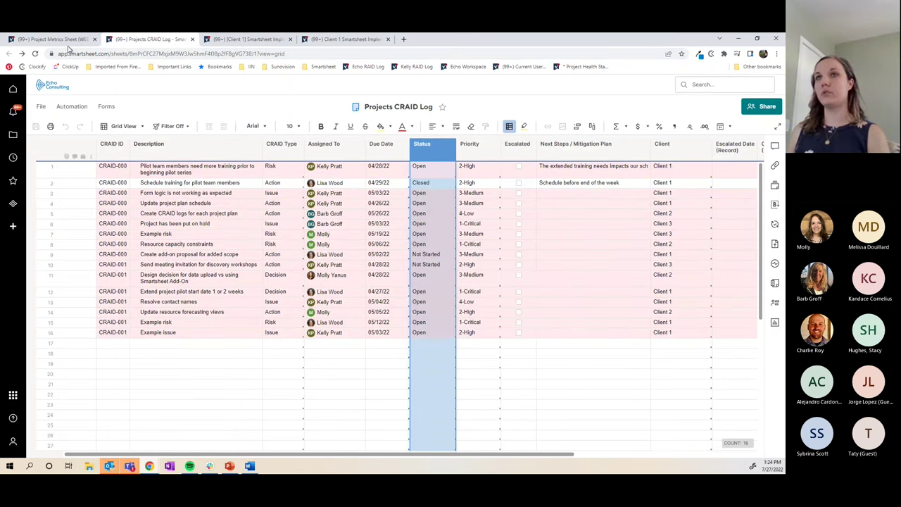
click(53, 38)
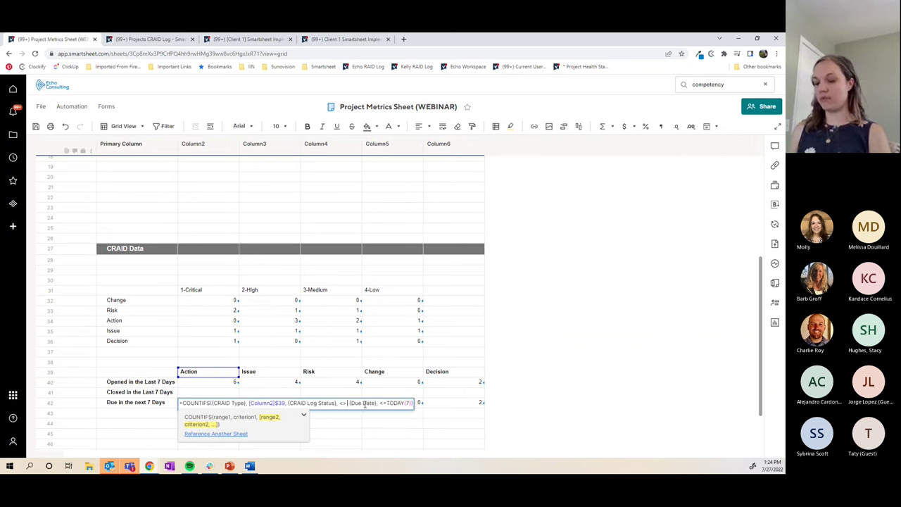
text("Closed",)
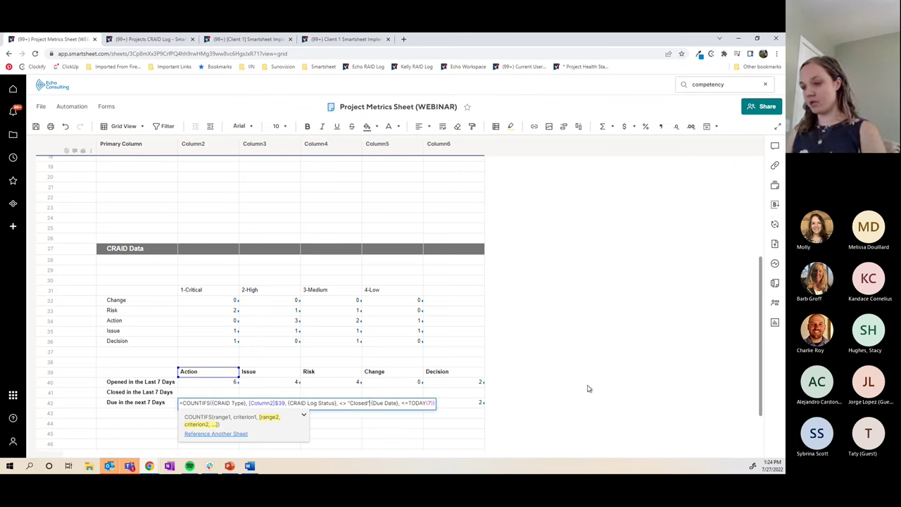
key(Return)
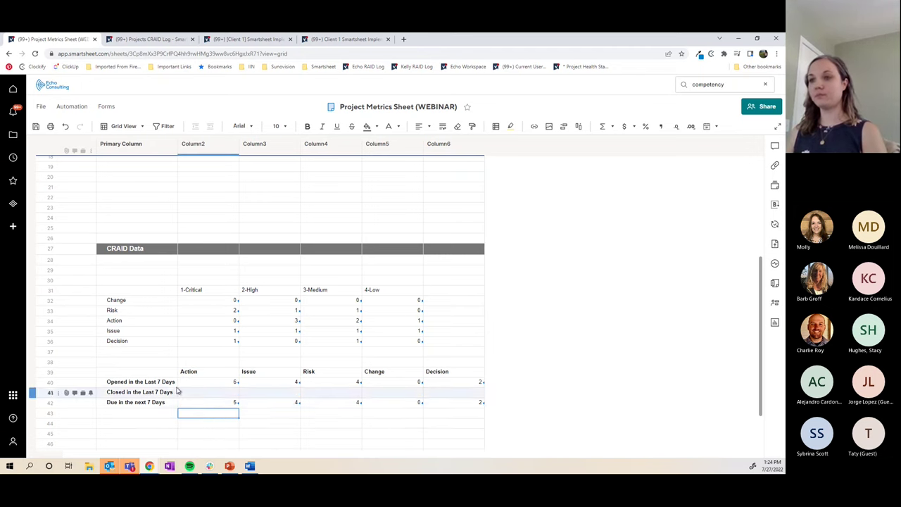
click(225, 406)
drag(226, 406, 233, 415)
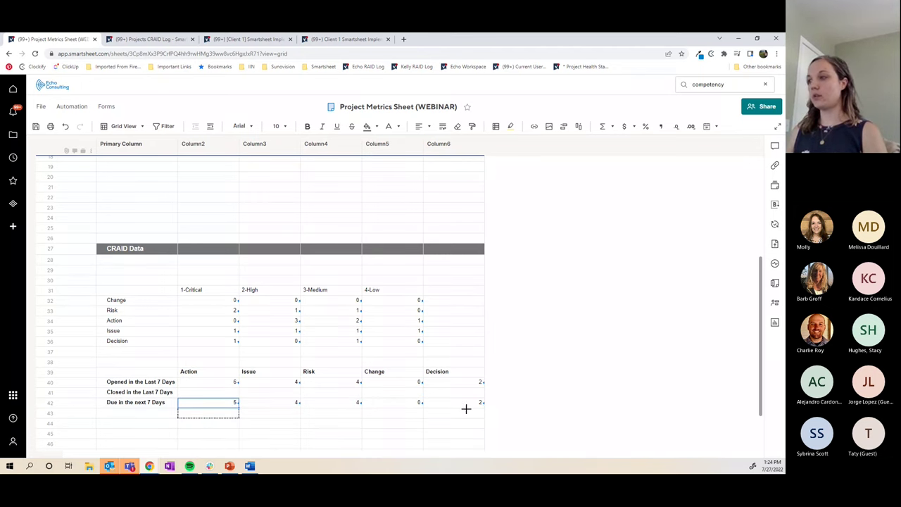
click(232, 412)
key(Delete)
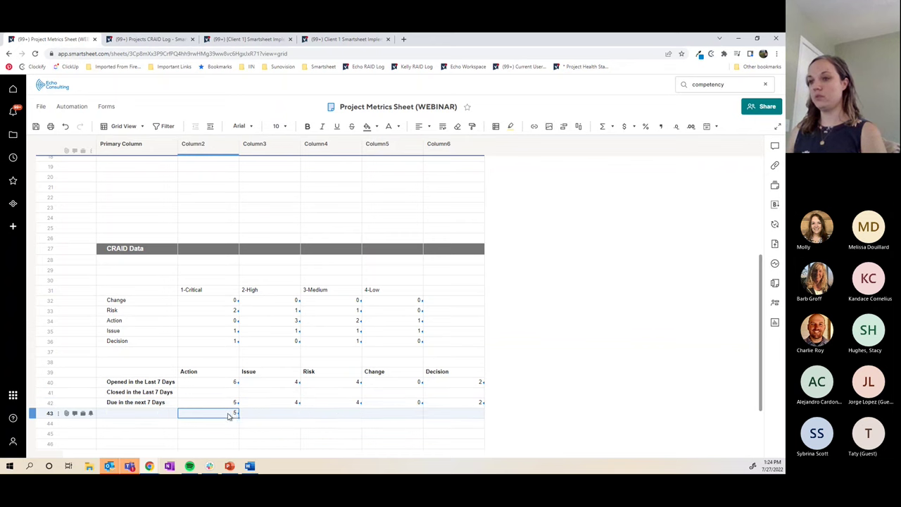
Fill the row 42 Action formula across to the Decision column and save the metrics sheet
click(230, 402)
drag(236, 406, 476, 402)
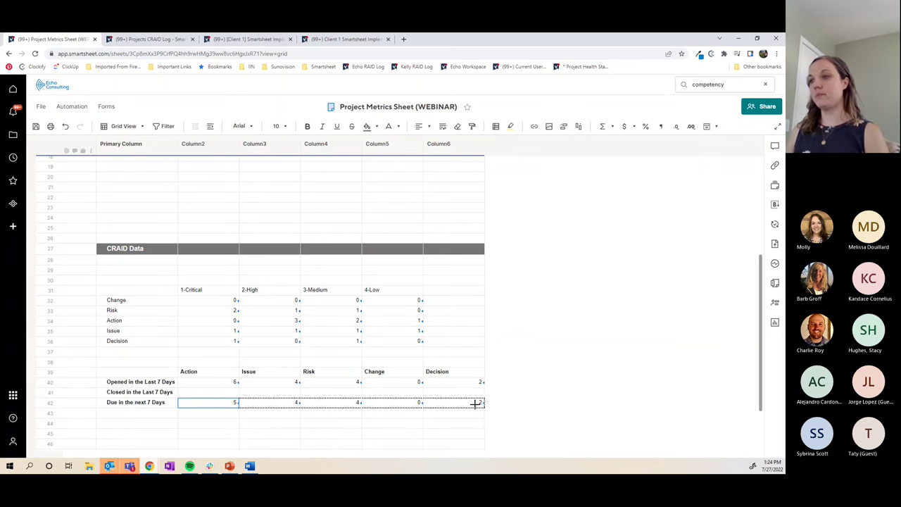
click(420, 424)
scroll(382, 299, up, 3)
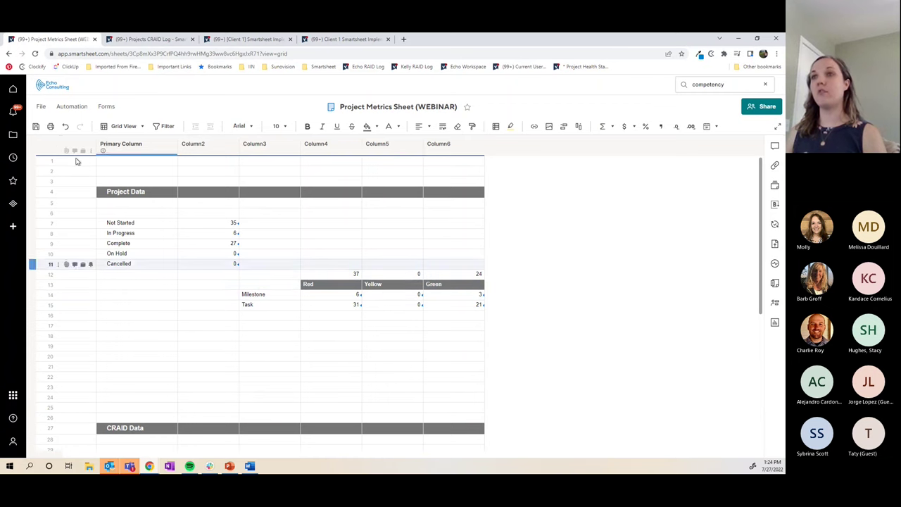
click(36, 127)
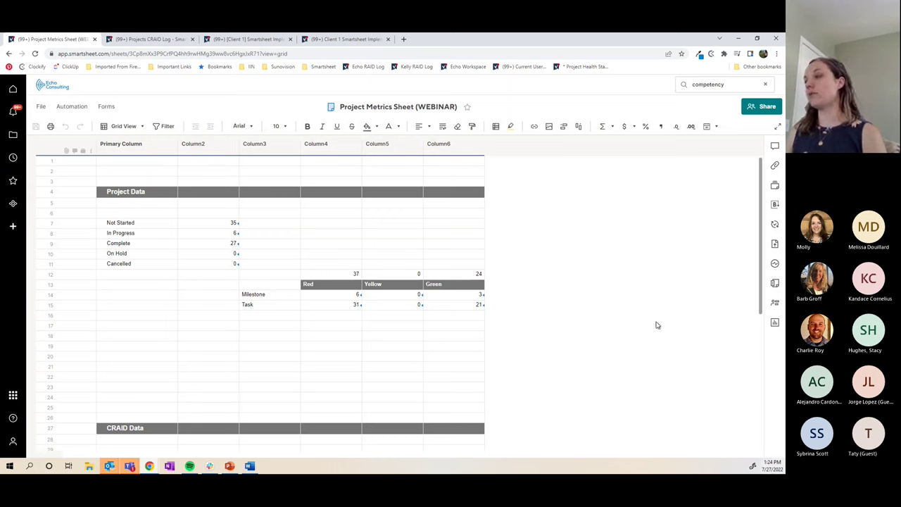
Open the bookmarked Smartsheet Functions List help page in a new browser tab and select its web address
click(404, 40)
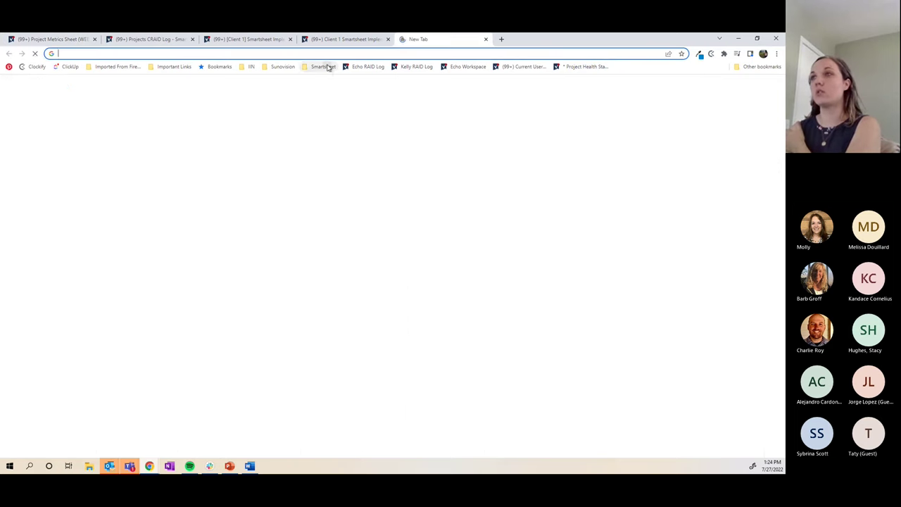
click(323, 66)
click(345, 79)
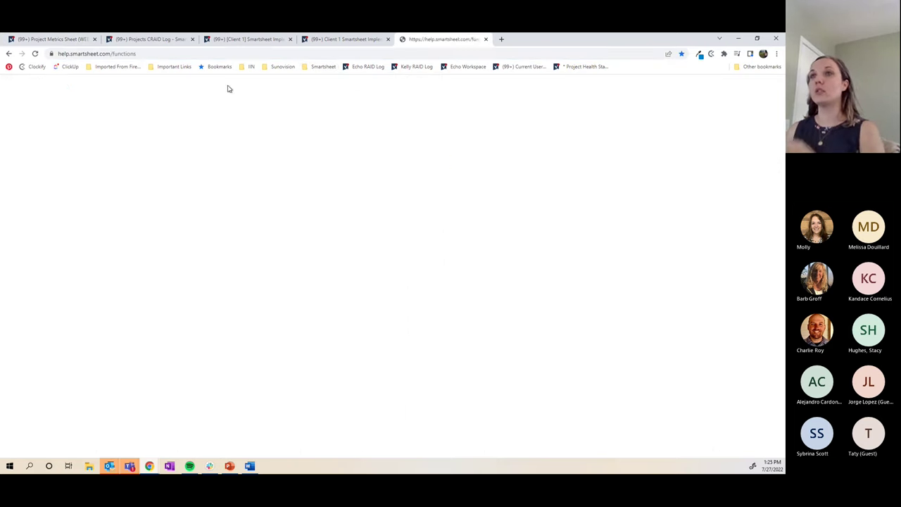
click(118, 54)
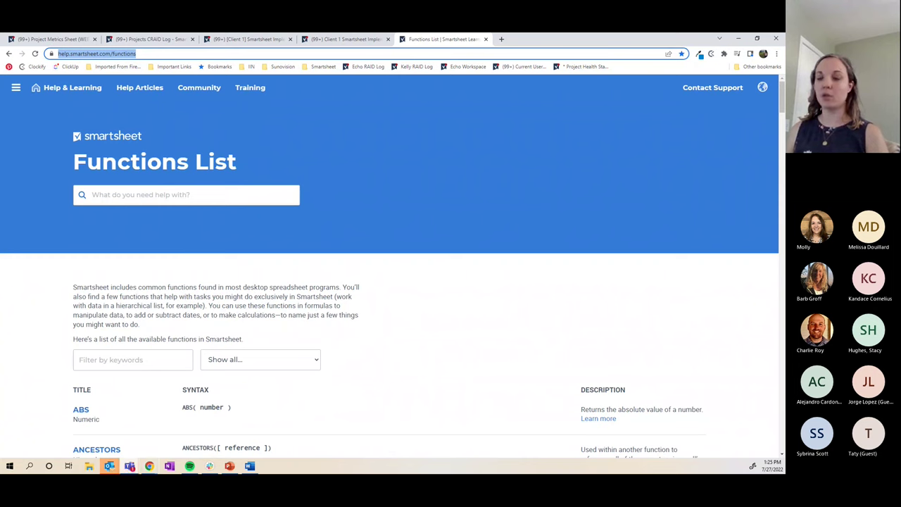
key(alt+Tab)
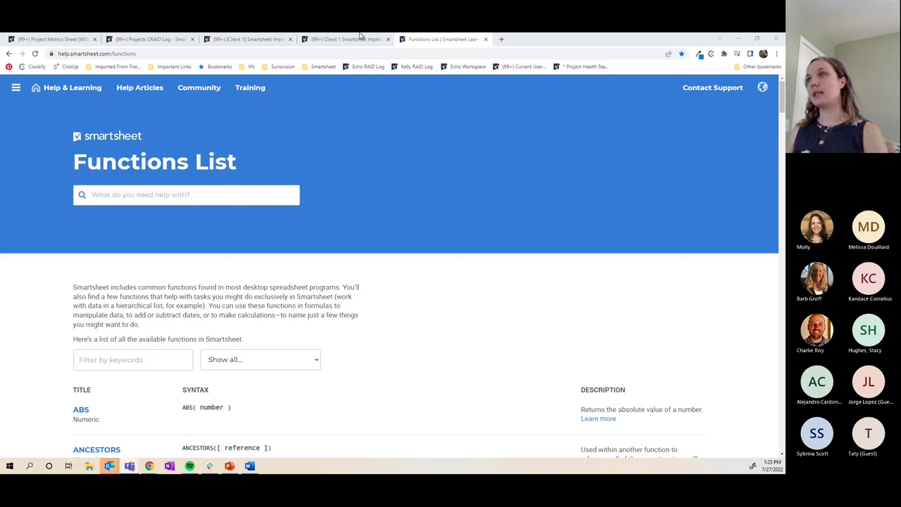
Open the bookmarked Formula Error Messages article, look over the error causes and resolutions, and select its web address
click(312, 69)
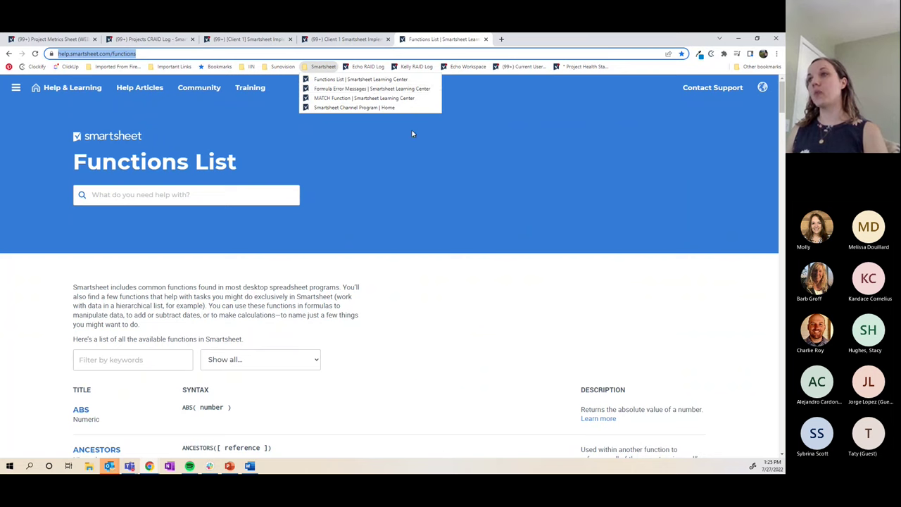
click(366, 89)
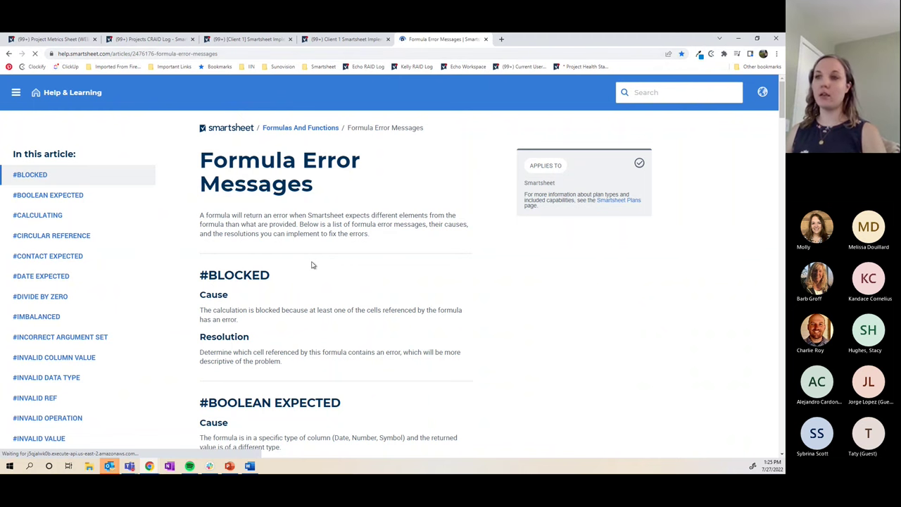
scroll(313, 265, down, 5)
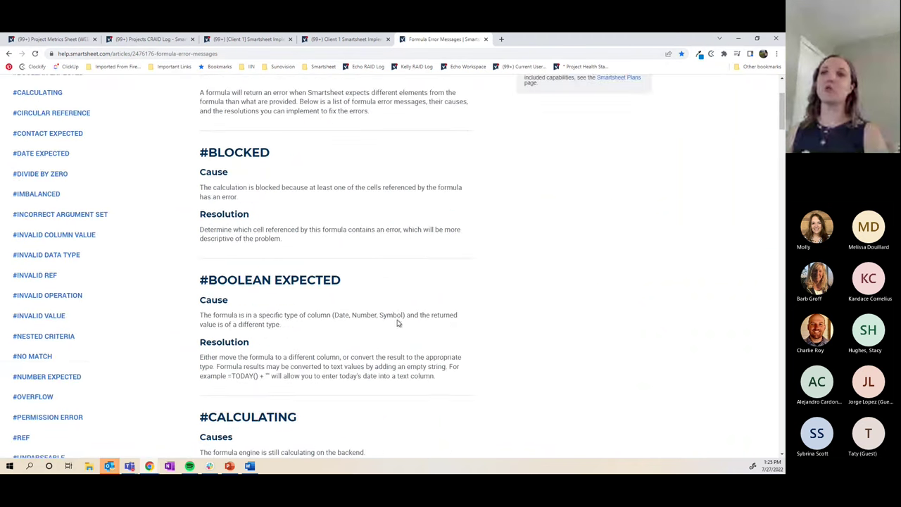
scroll(373, 268, up, 2)
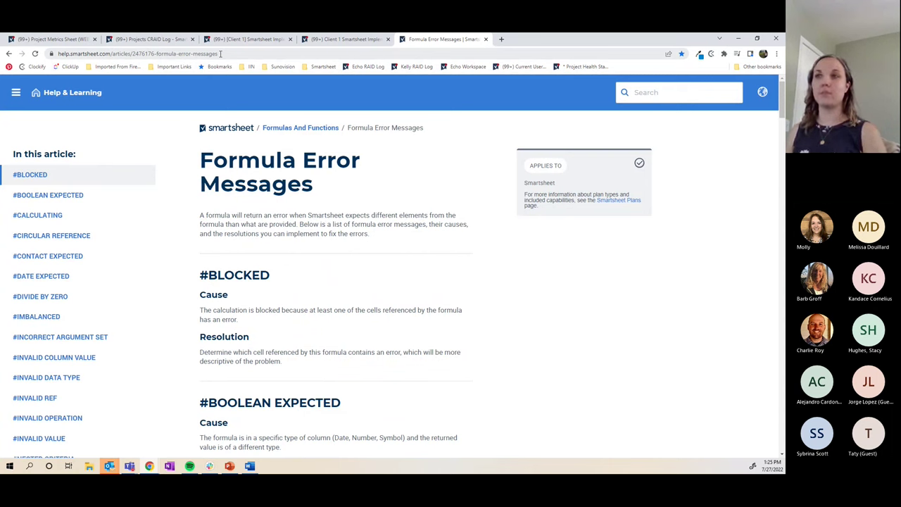
click(220, 54)
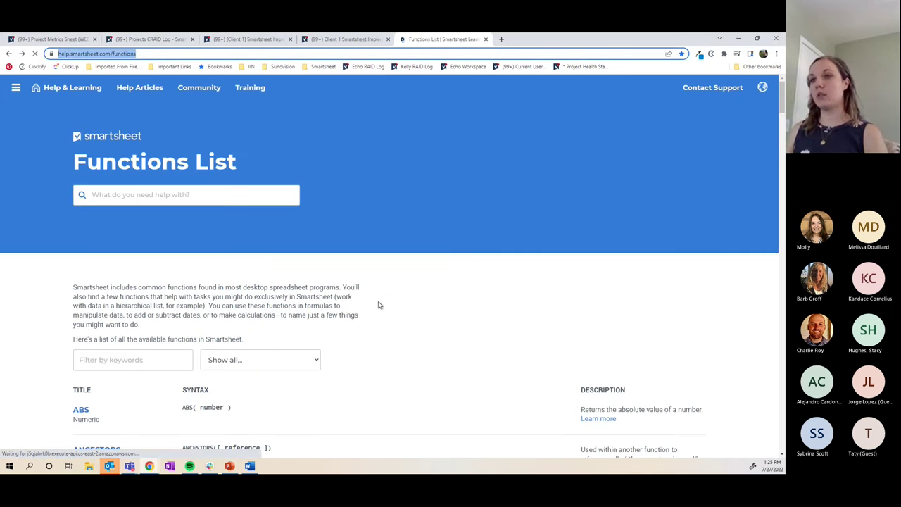
Filter the Functions List by the keyword "countif" and open the COUNTIFS function's help page
scroll(378, 305, down, 2)
click(110, 196)
text(cou)
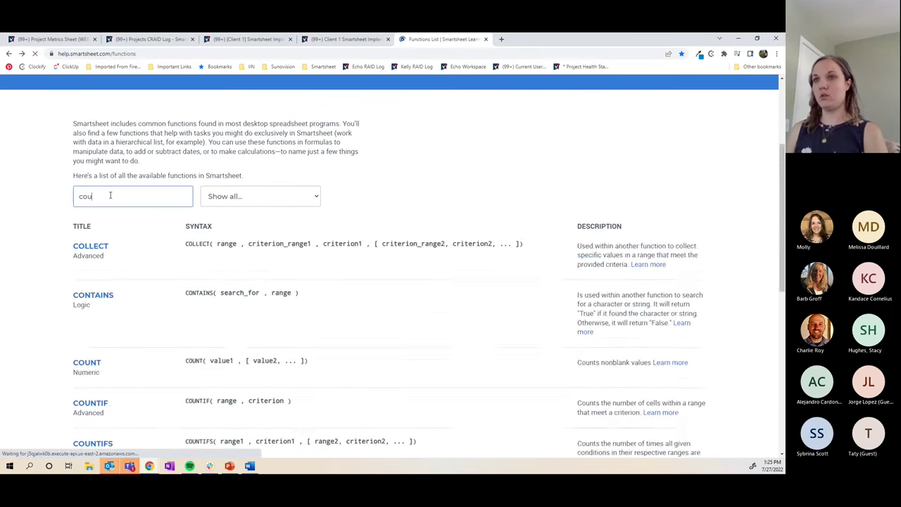
text(ntif)
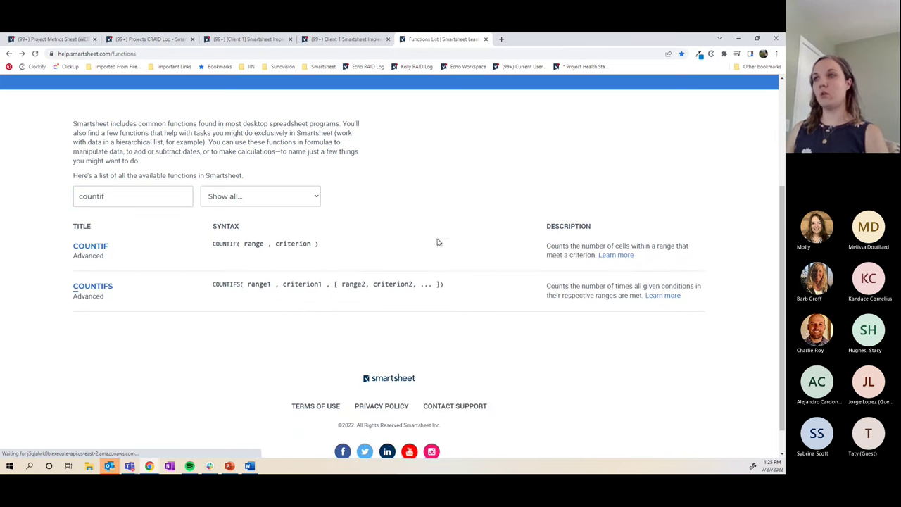
right_click(437, 242)
click(85, 286)
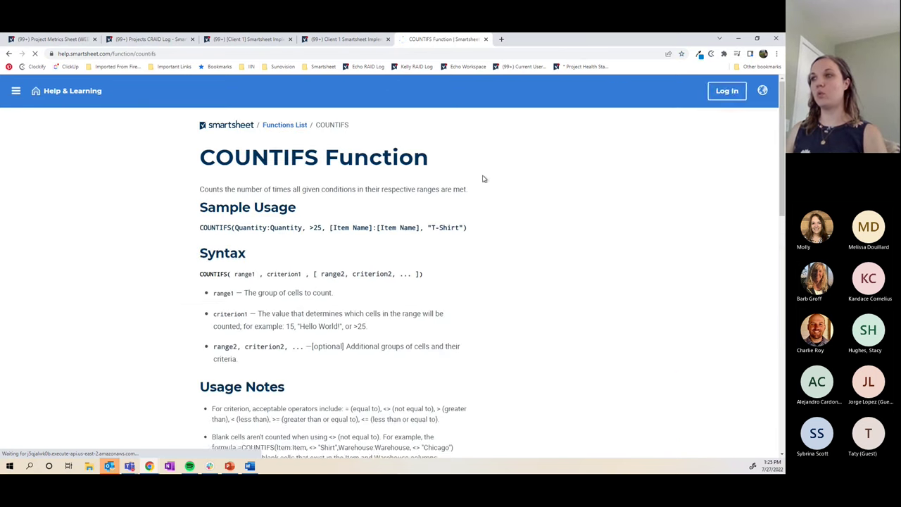
Review the COUNTIFS help page's syntax, usage notes, formula examples and related functions
scroll(316, 288, down, 2)
scroll(267, 150, up, 1)
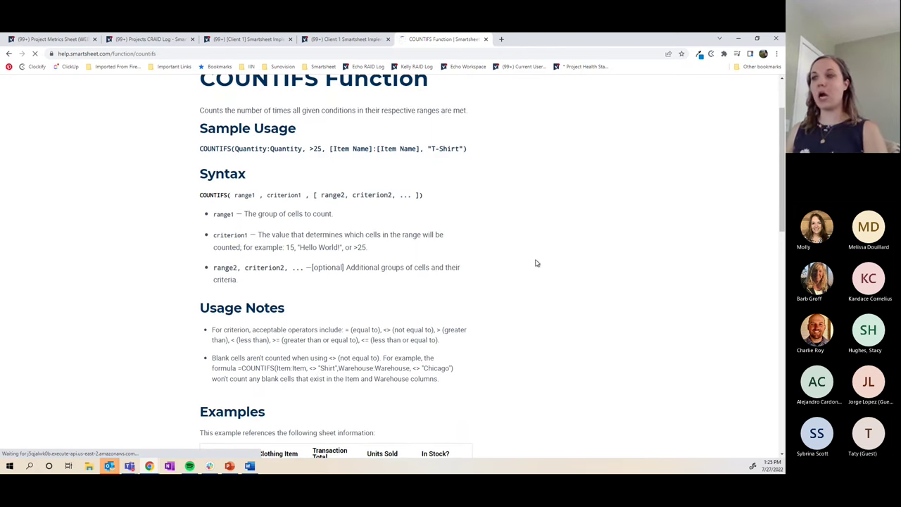
scroll(536, 263, down, 4)
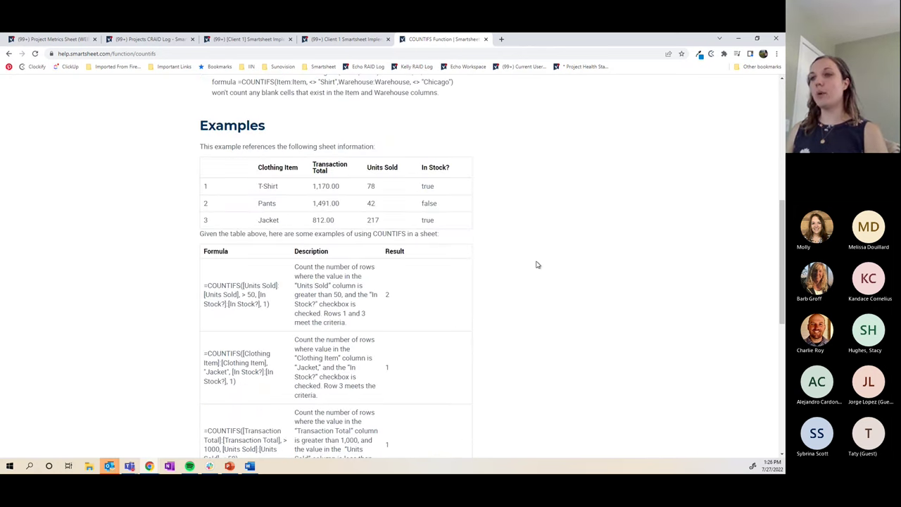
scroll(536, 264, down, 1)
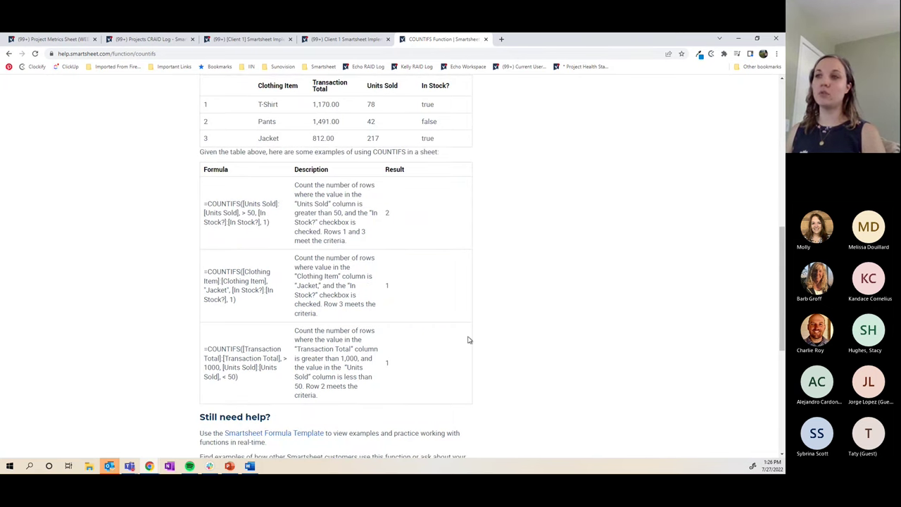
scroll(522, 306, down, 1)
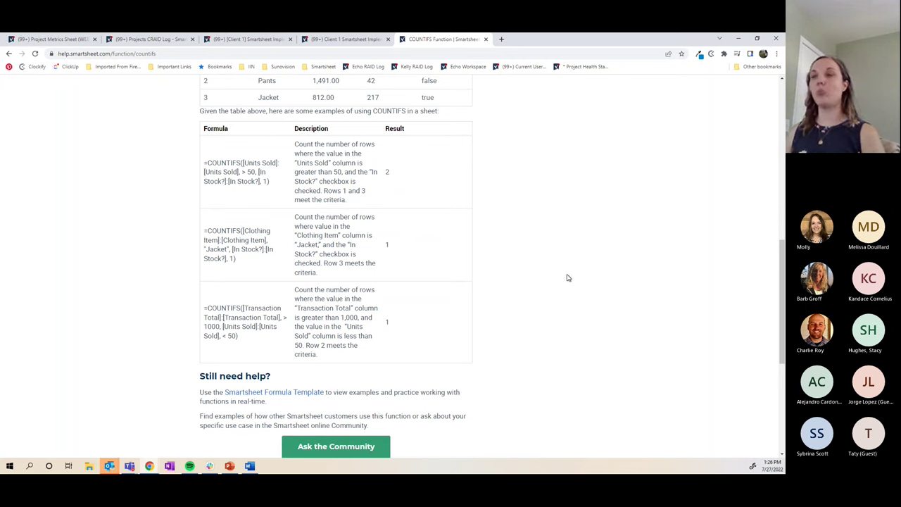
scroll(562, 291, down, 1)
scroll(562, 291, down, 3)
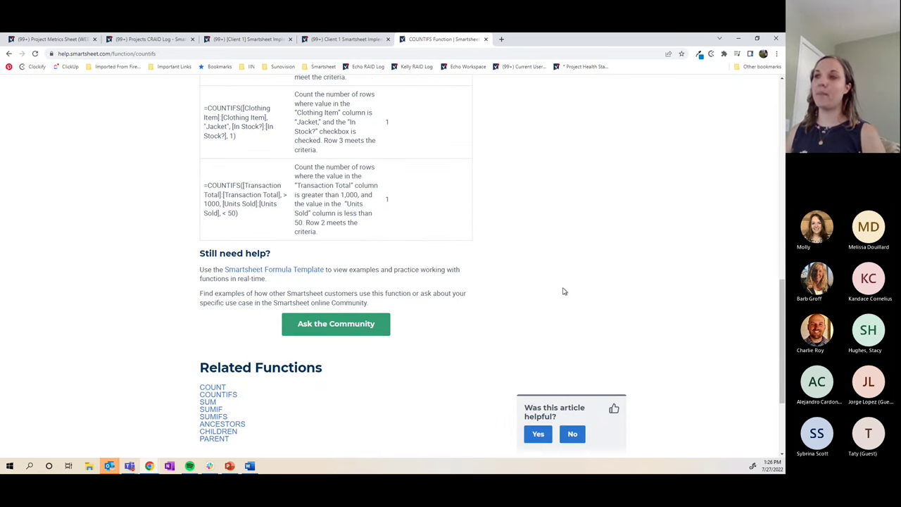
scroll(562, 291, up, 2)
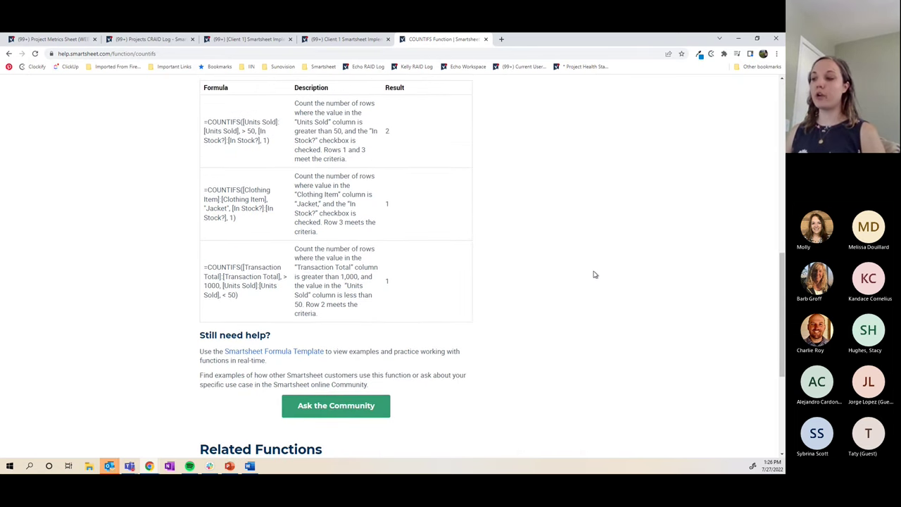
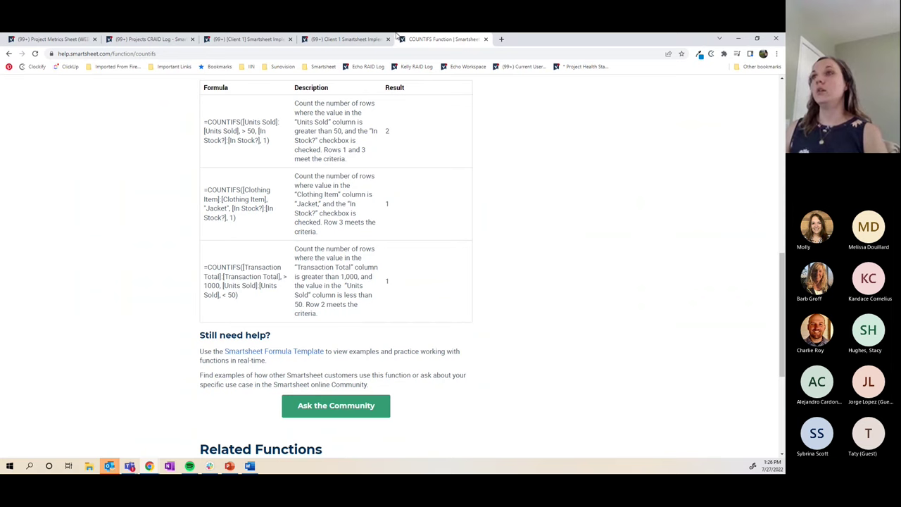
Look over the Project Metrics Sheet (WEBINAR), then return to the Client 1 Smartsheet Implementation dashboard and examine its widgets
click(352, 38)
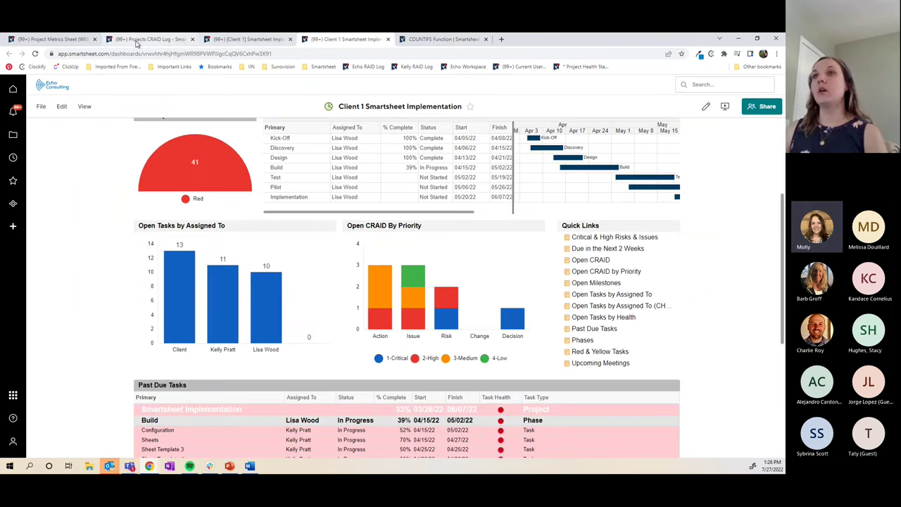
click(53, 39)
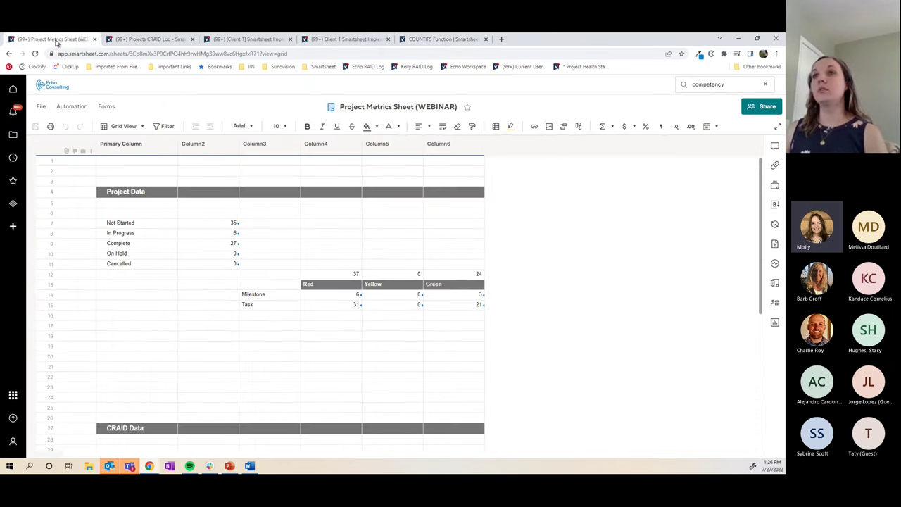
click(243, 263)
click(164, 148)
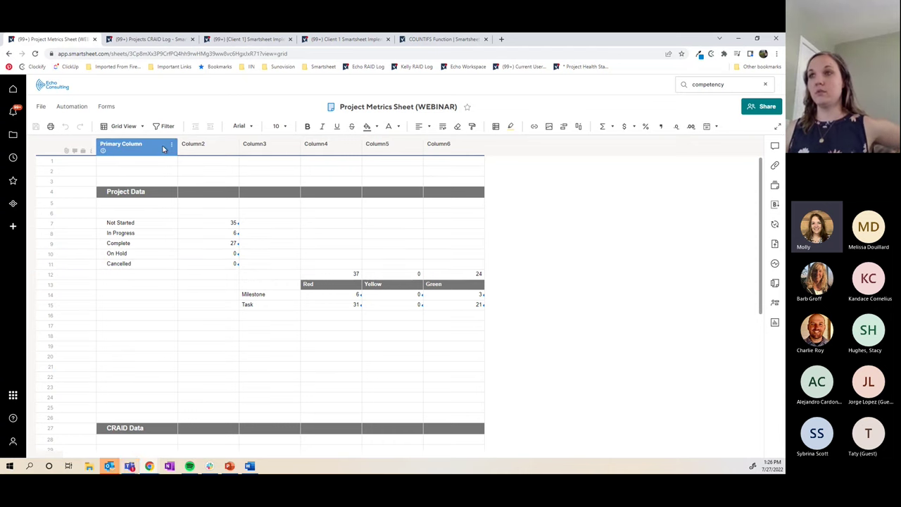
click(356, 39)
scroll(711, 291, down, 3)
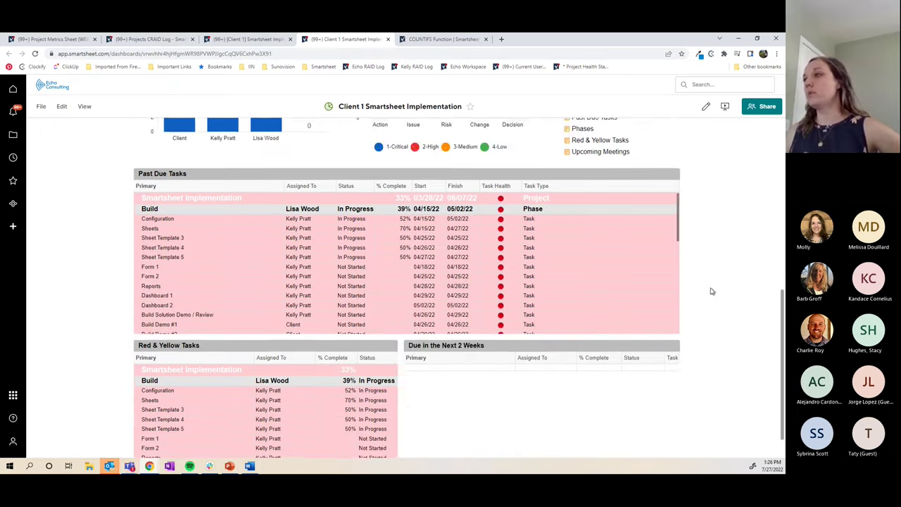
scroll(711, 291, down, 1)
scroll(700, 322, up, 5)
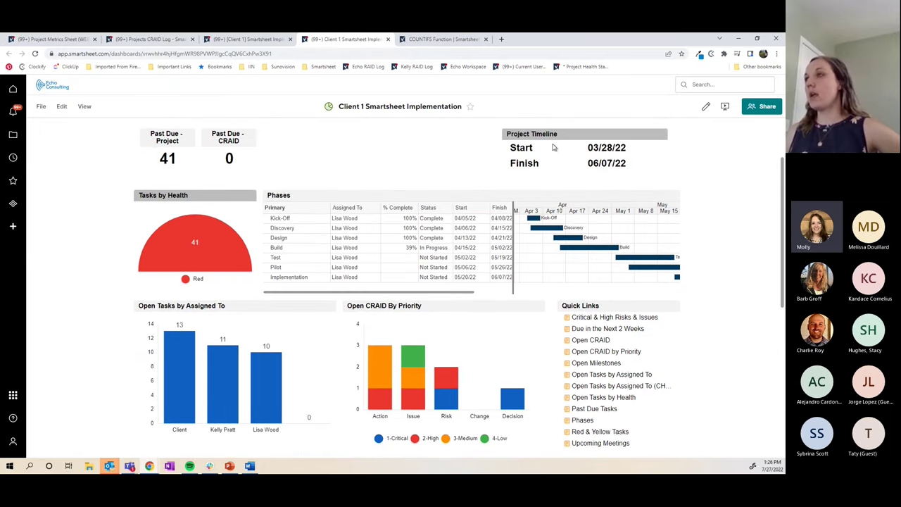
Put the Client 1 Smartsheet Implementation dashboard into edit mode and add a Metric widget
click(706, 109)
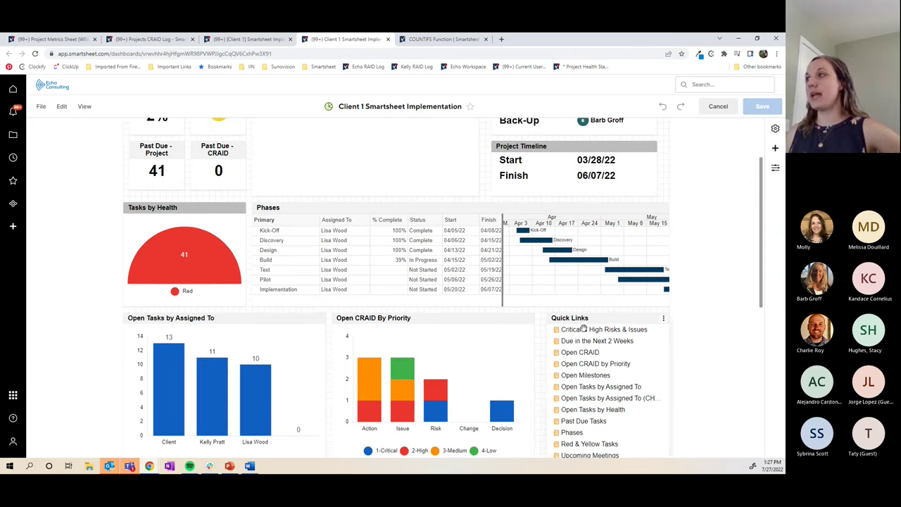
click(774, 148)
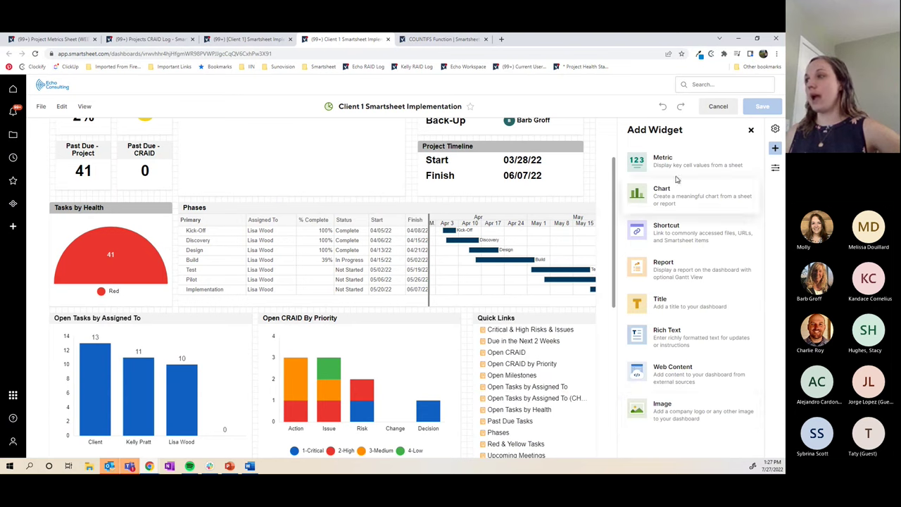
click(681, 164)
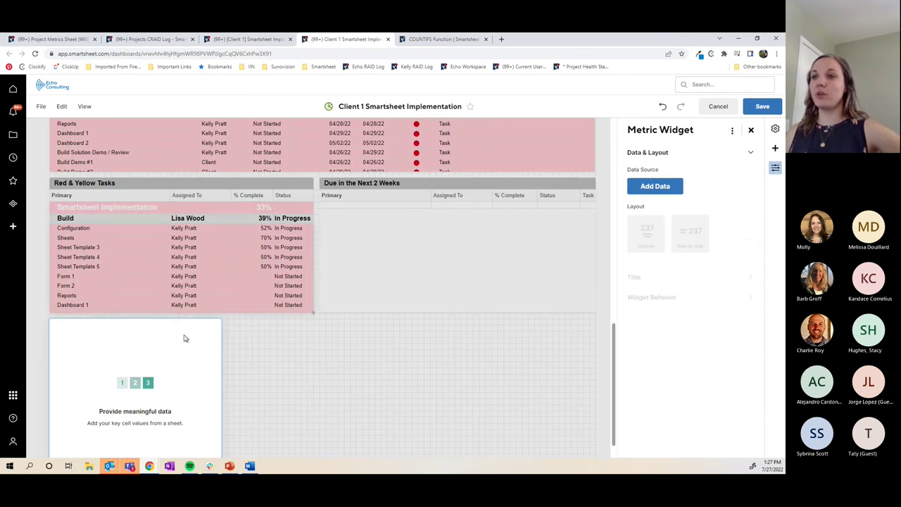
Set the metric widget's data to the row 12 Red total in Column4 of Client 1's Project Metrics Sheet (WEBINAR)
click(657, 189)
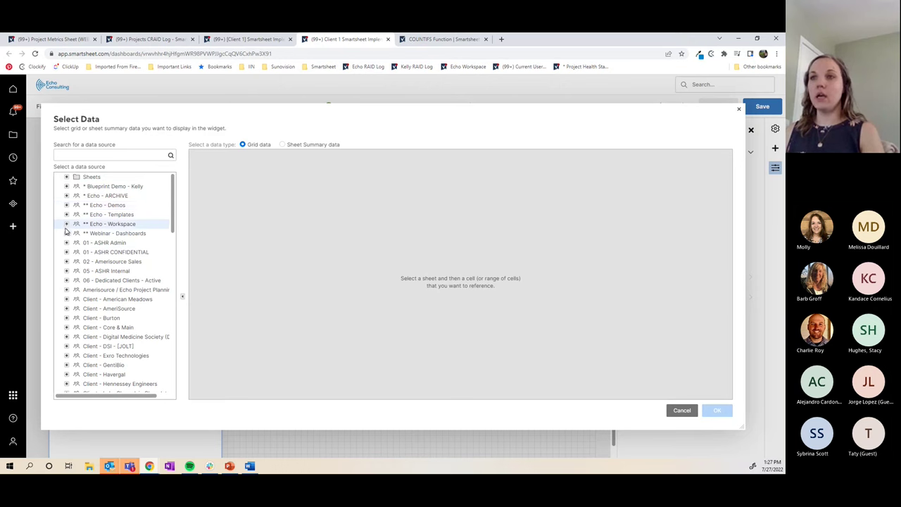
click(67, 233)
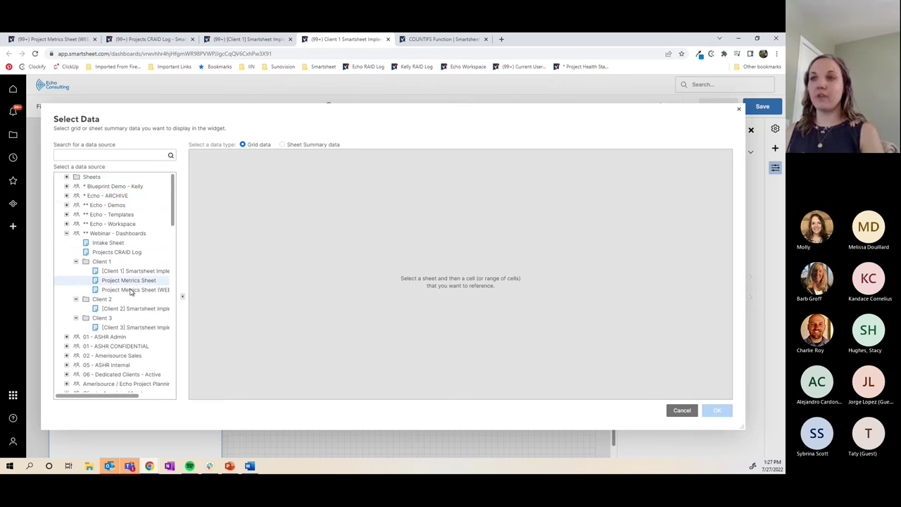
drag(131, 395, 145, 401)
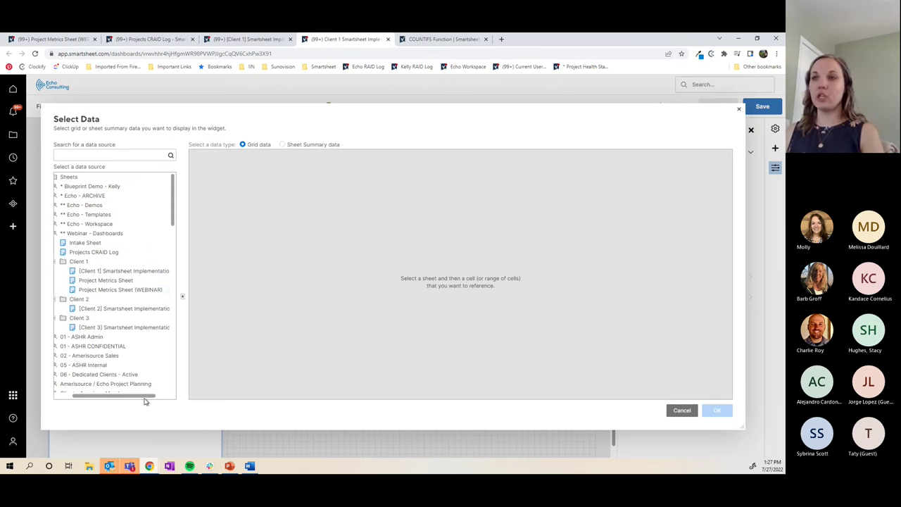
click(120, 289)
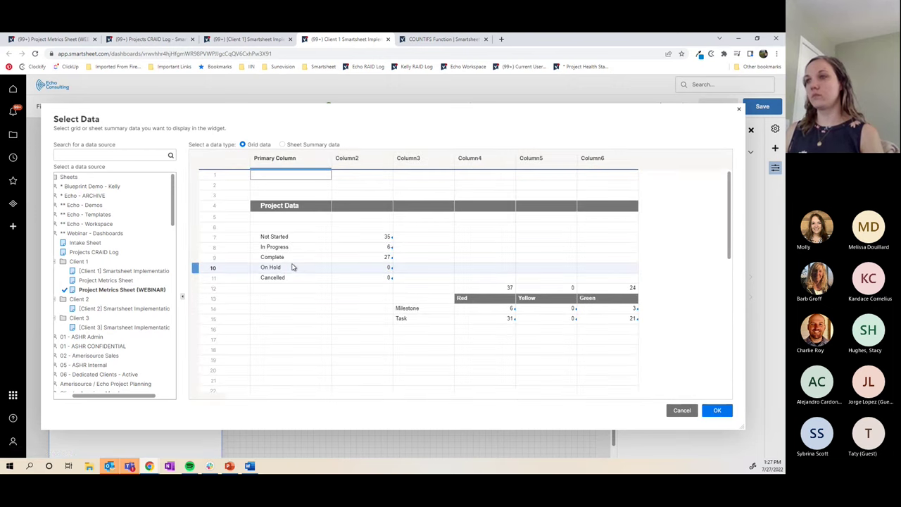
click(504, 288)
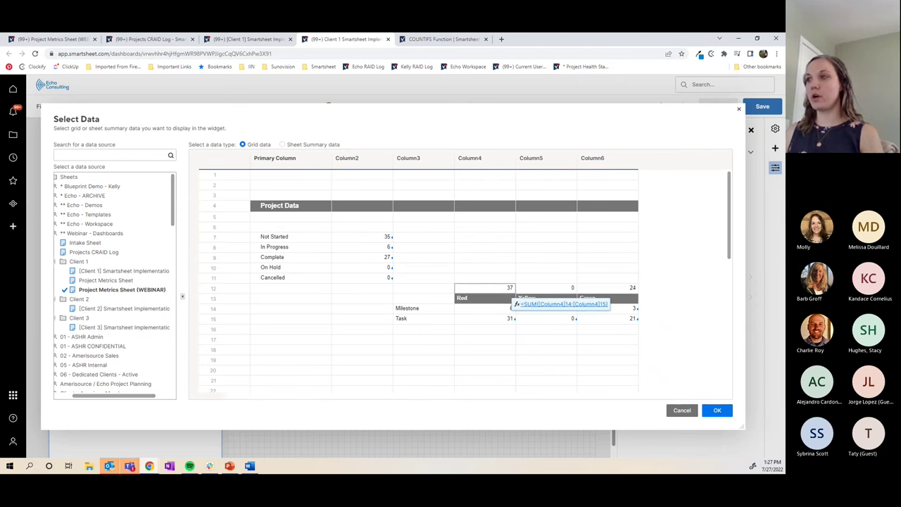
click(717, 410)
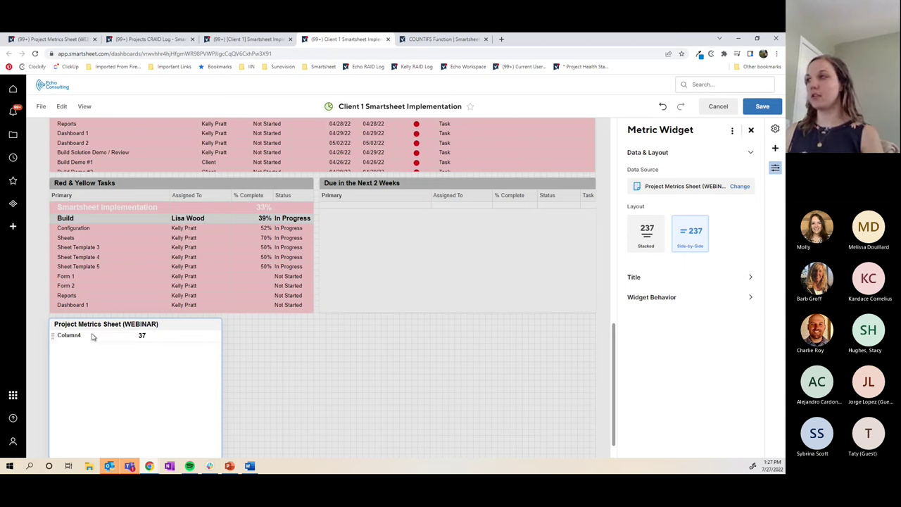
Give the metric widget a Stacked layout and title it "At Risk Tasks"
click(646, 232)
double_click(136, 349)
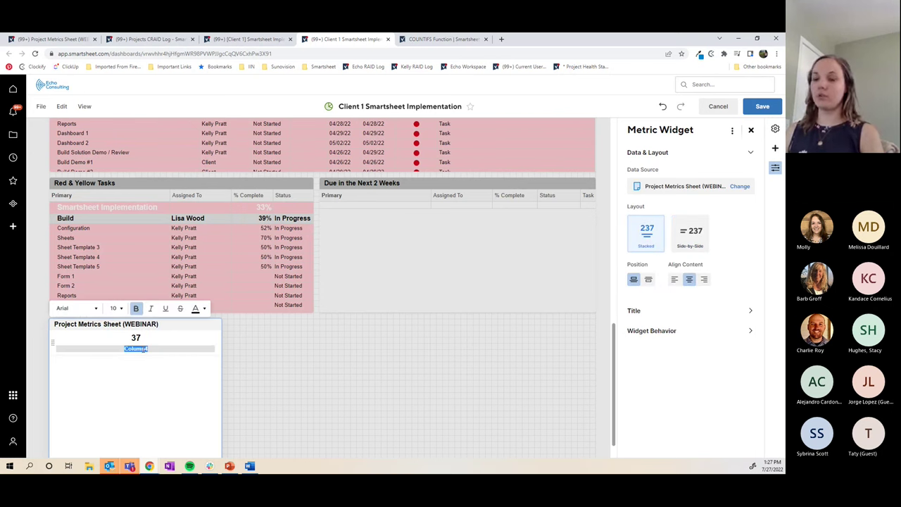
triple_click(140, 325)
text(At)
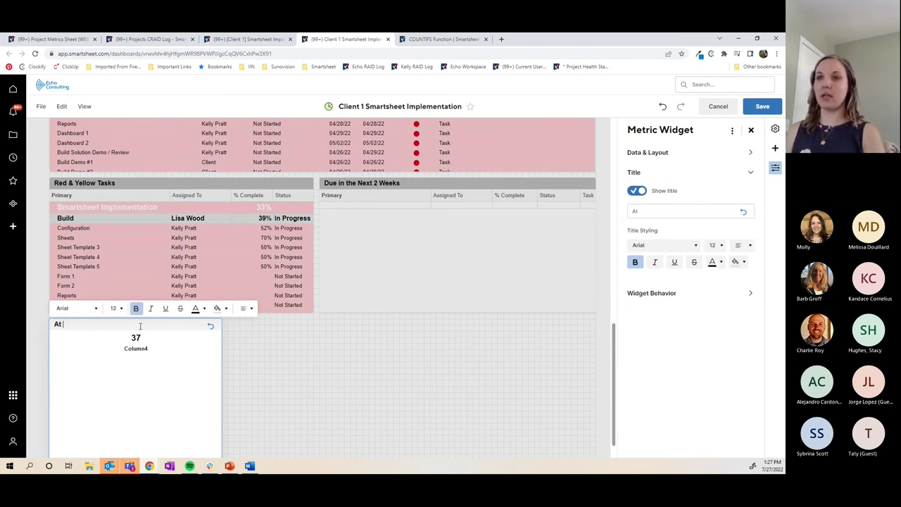
text( Risk Tasks)
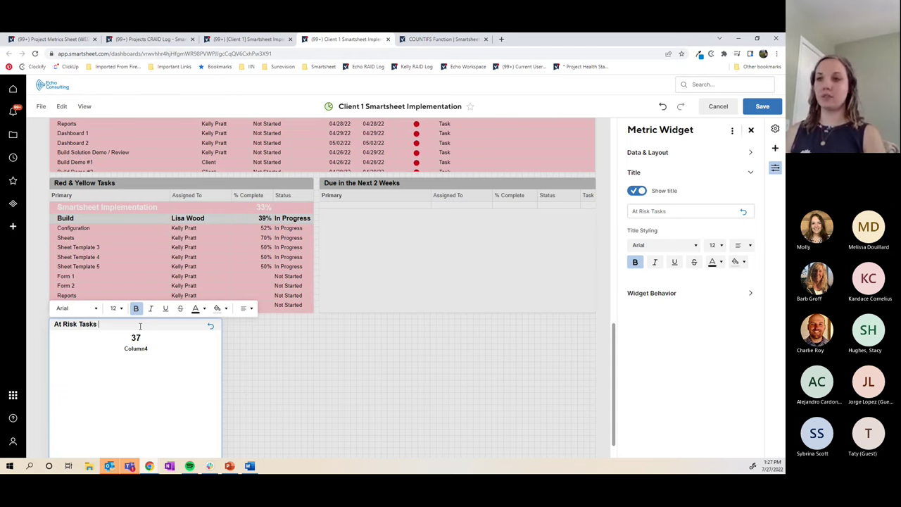
Shrink the At Risk Tasks widget to a small tile and delete the Column4 label beneath its number
scroll(230, 326, down, 1)
drag(221, 441, 111, 336)
double_click(80, 321)
key(BackSpace)
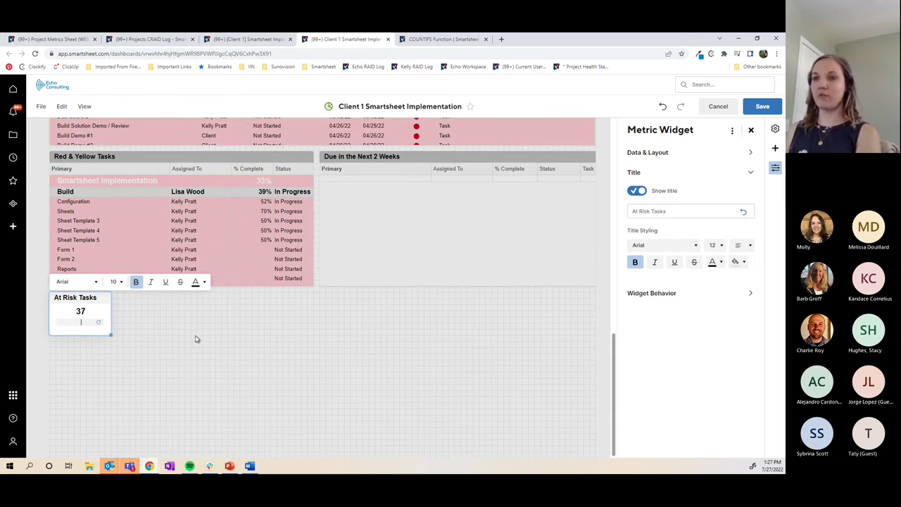
click(51, 294)
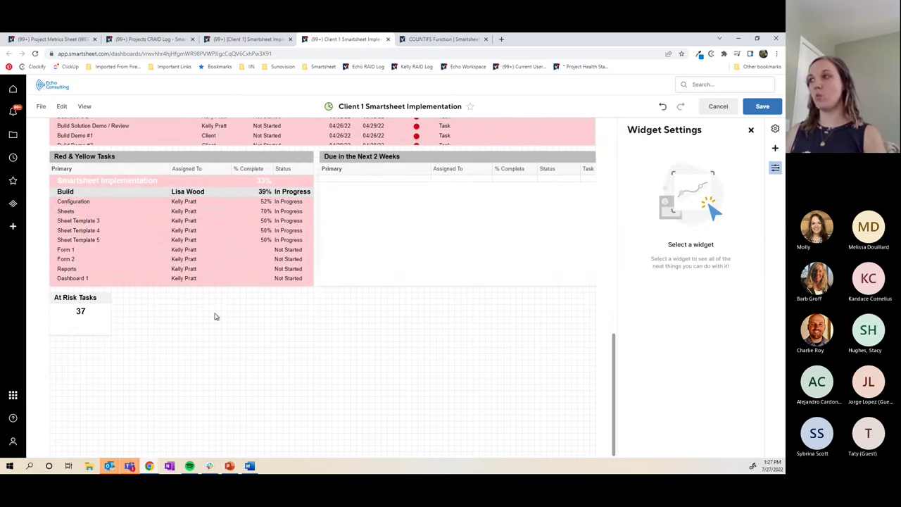
Add a Chart widget and choose Project Metrics Sheet (WEBINAR) from the Client 1 folder in ** Webinar - Dashboards as its data source
click(775, 147)
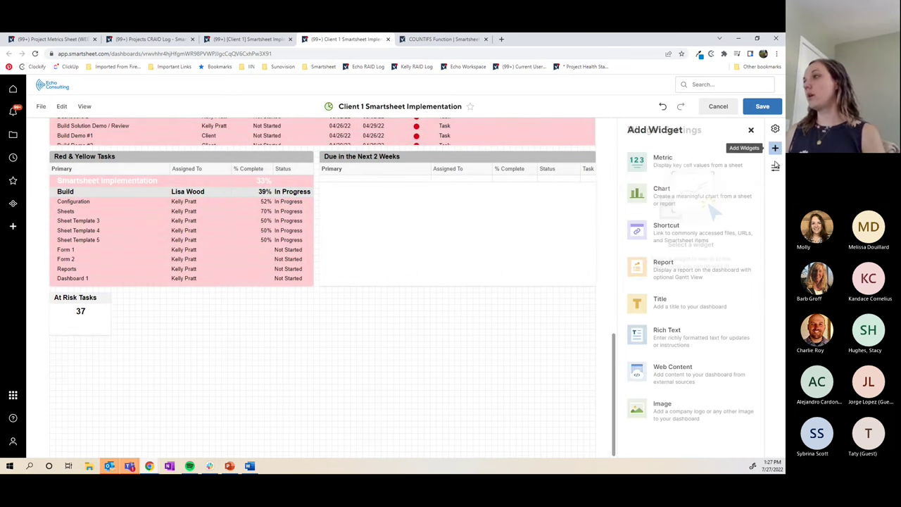
click(665, 195)
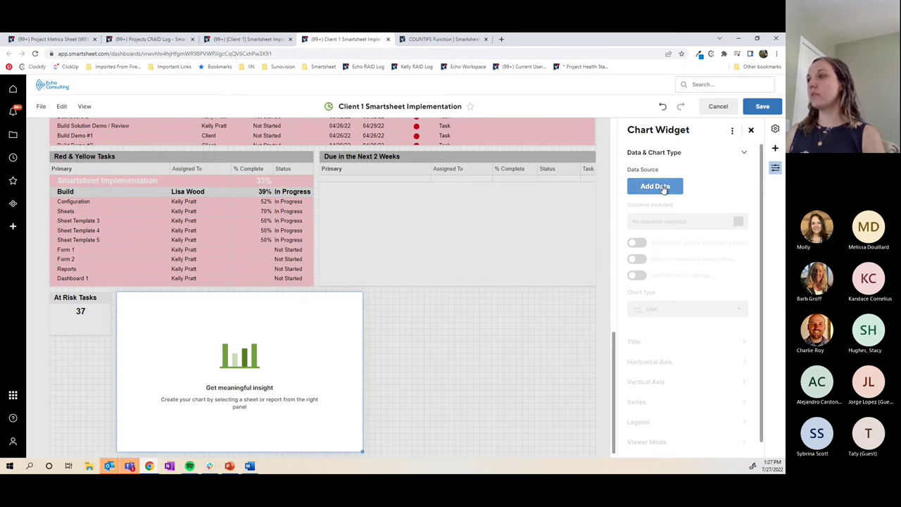
click(662, 188)
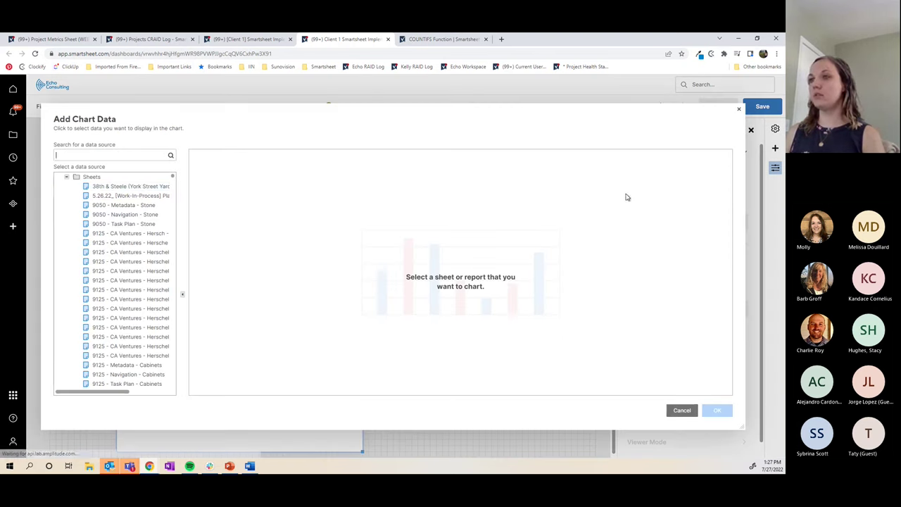
click(69, 178)
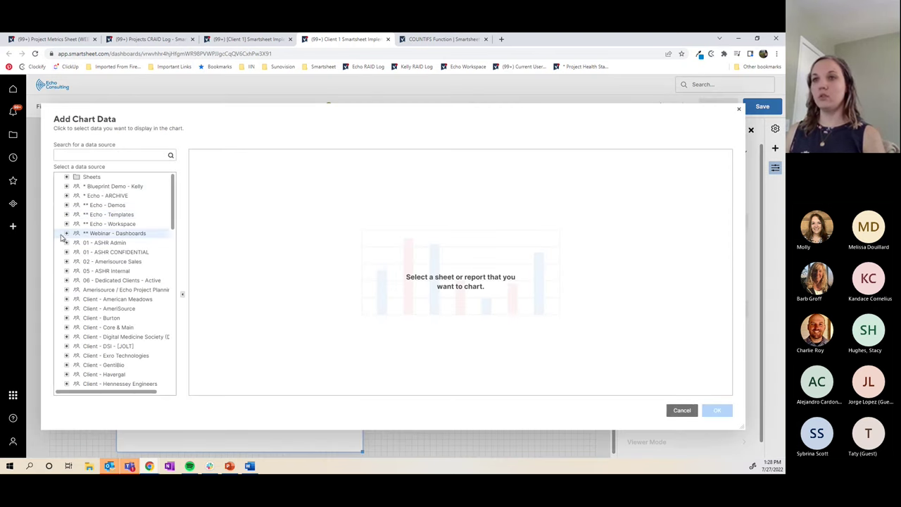
click(67, 235)
scroll(112, 275, down, 1)
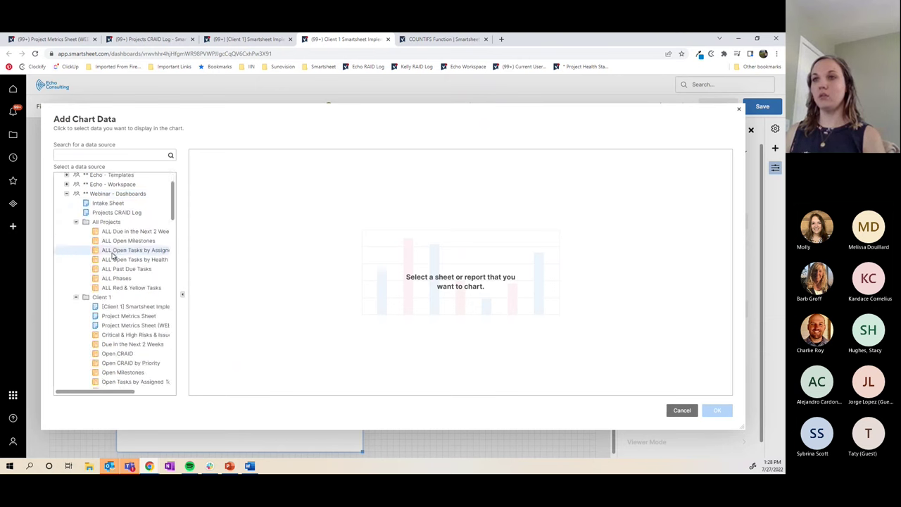
click(76, 221)
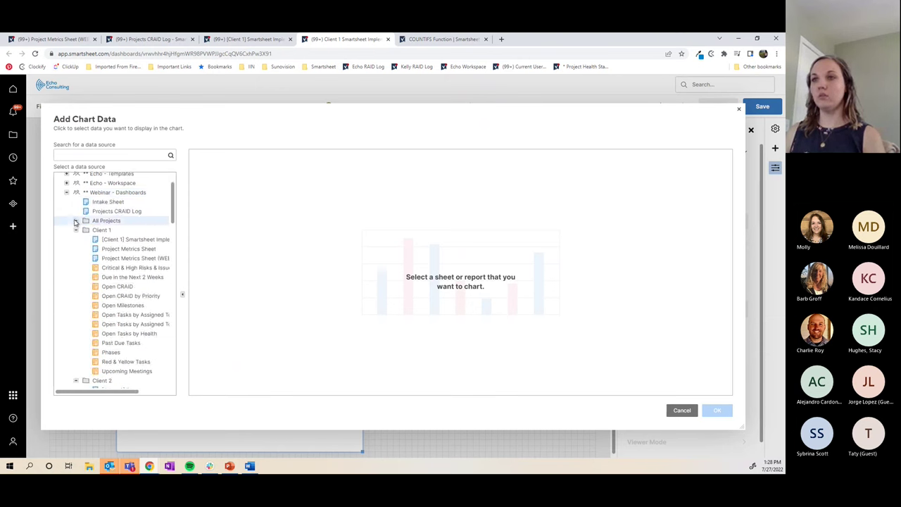
click(130, 258)
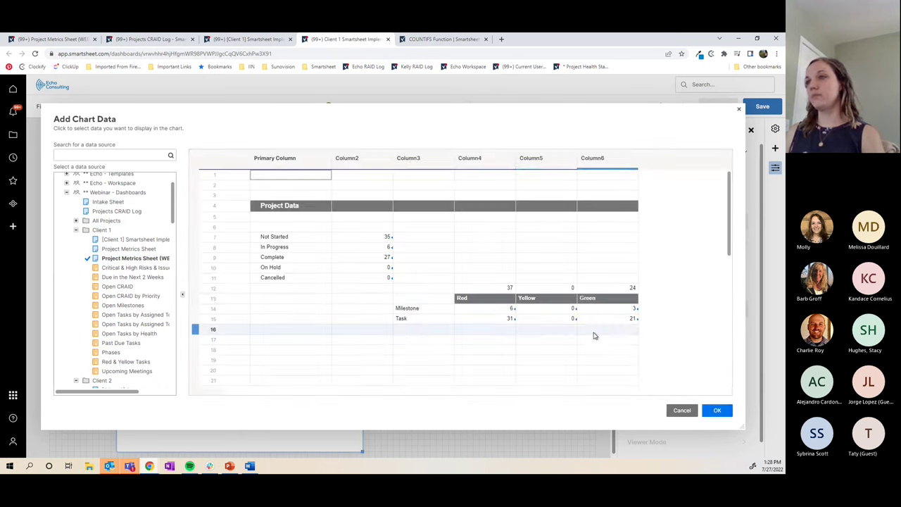
Set the chart data to the CRAID type-by-priority table in rows 31 to 36, Primary Column through Column5
scroll(377, 308, down, 3)
scroll(380, 302, down, 5)
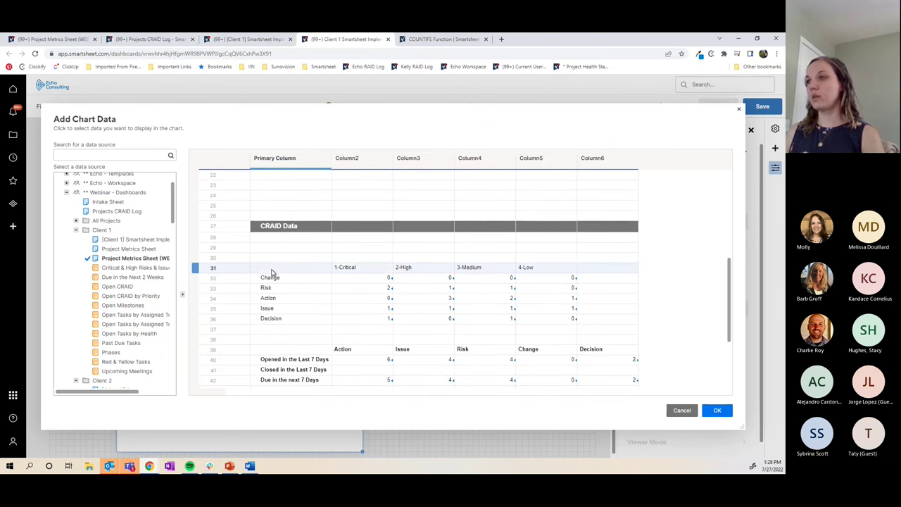
drag(271, 272, 568, 321)
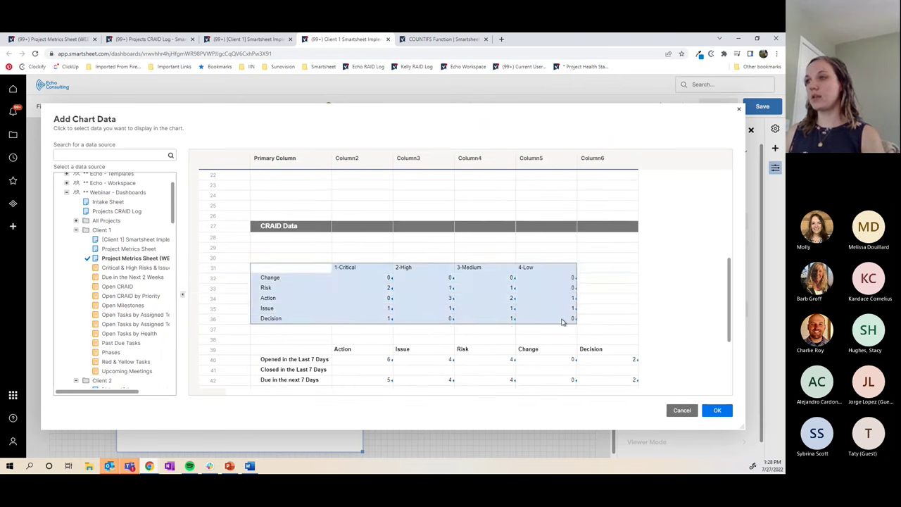
click(717, 413)
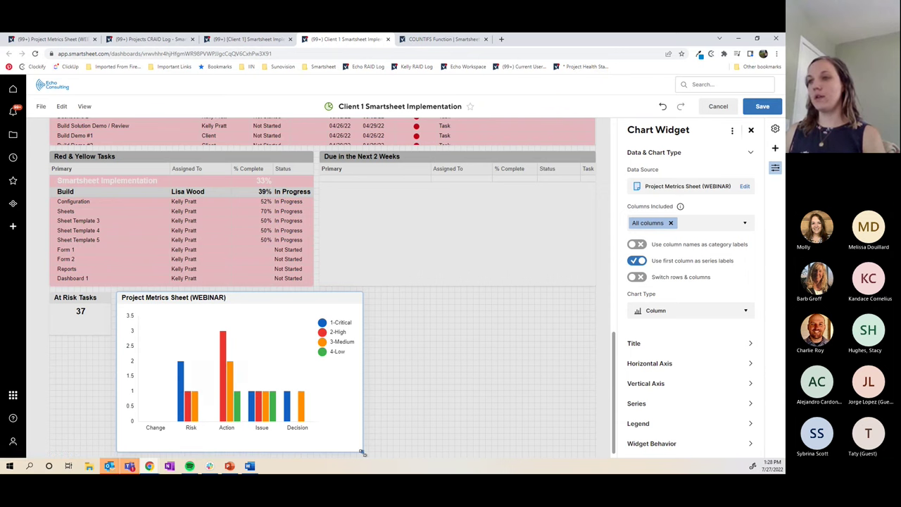
Widen the chart widget slightly and change its chart type to Stacked Column
drag(361, 452, 387, 445)
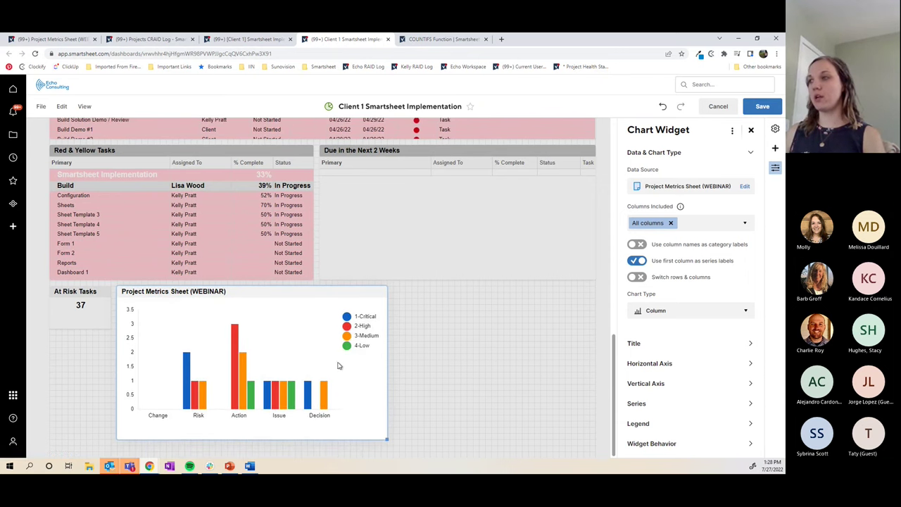
click(658, 311)
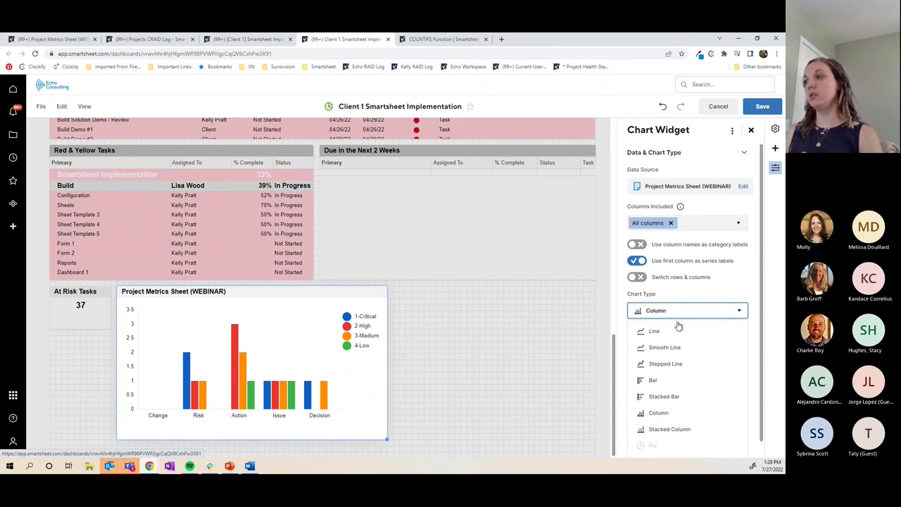
click(675, 430)
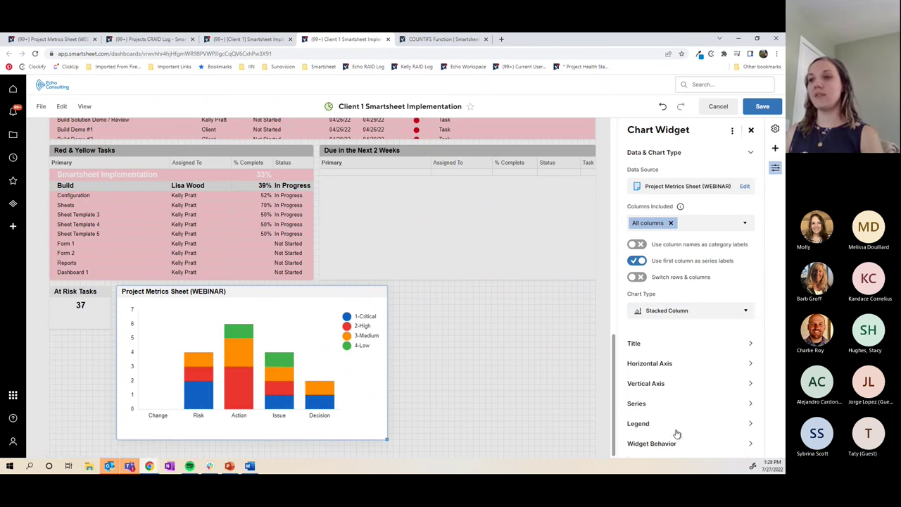
mouse_move(193, 397)
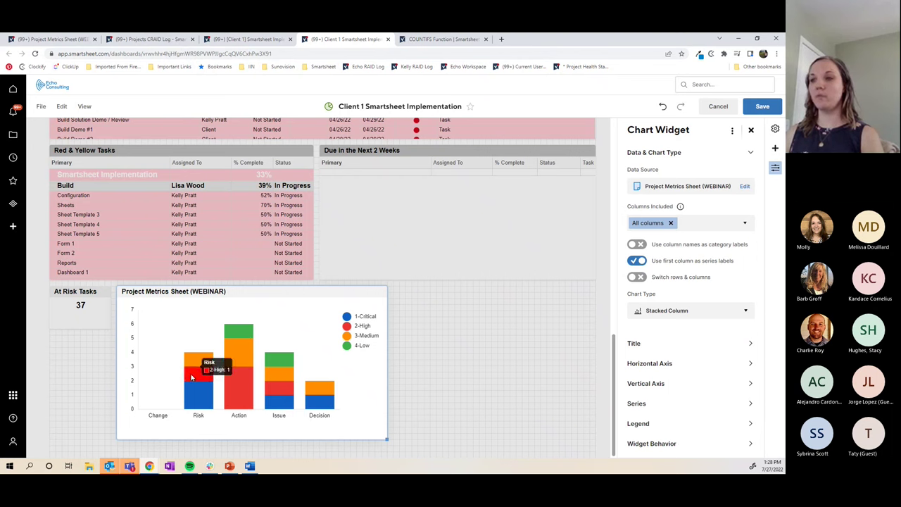
mouse_move(187, 359)
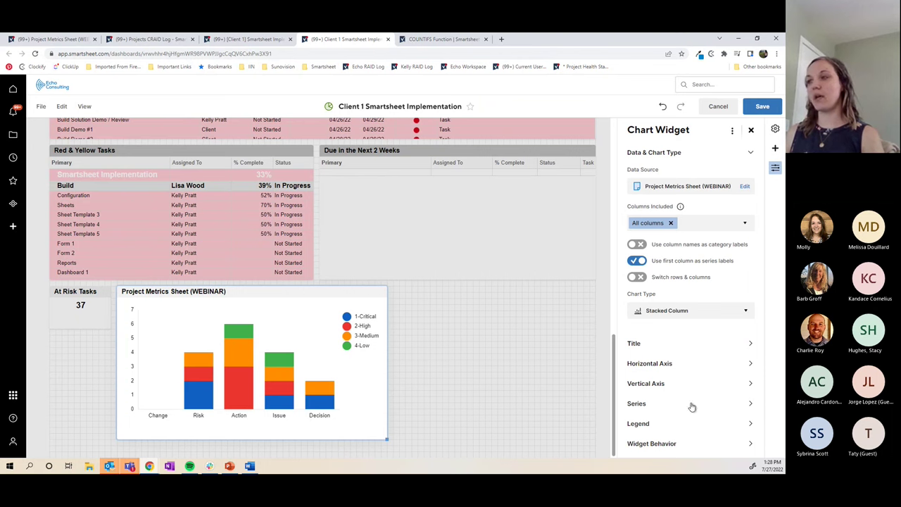
Position the chart's legend at the bottom and always show value labels for all series
click(653, 423)
click(675, 287)
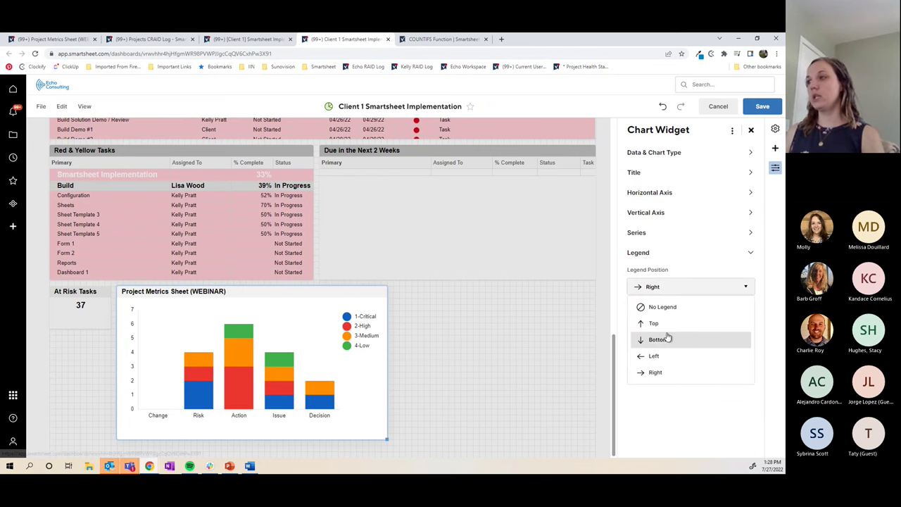
click(661, 340)
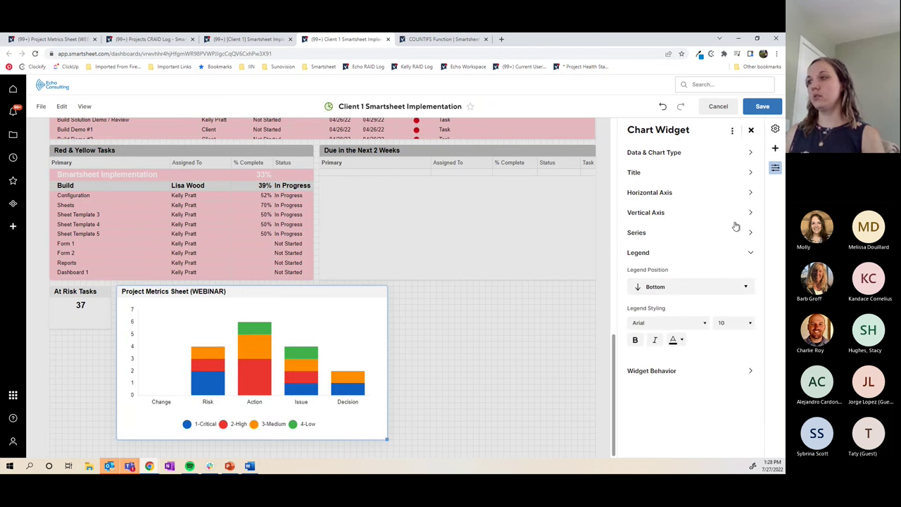
click(637, 234)
click(636, 277)
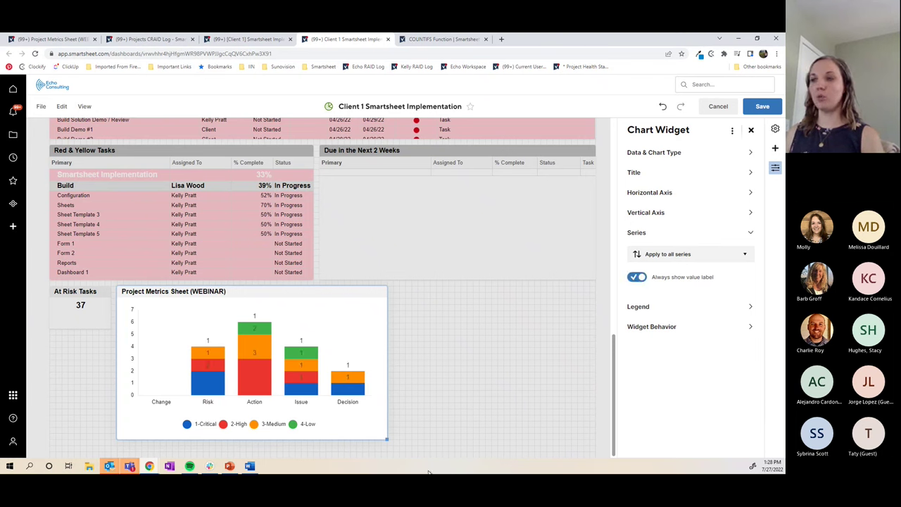
Title the chart widget "CRAID Type by Priority" and save the dashboard
double_click(163, 291)
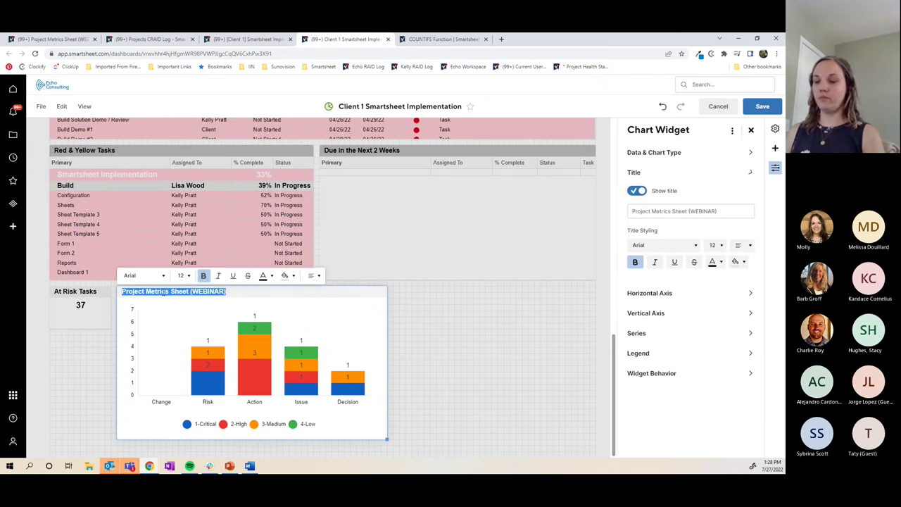
text(CRA)
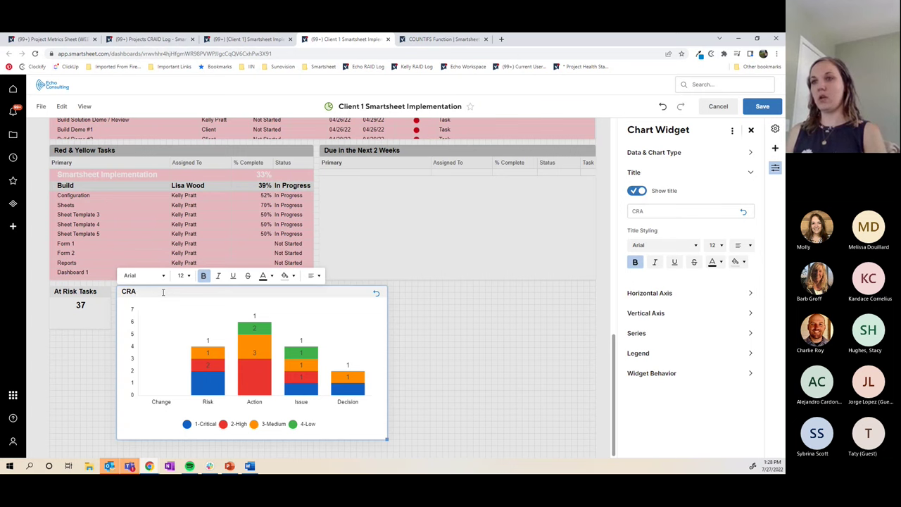
text(ID Type by )
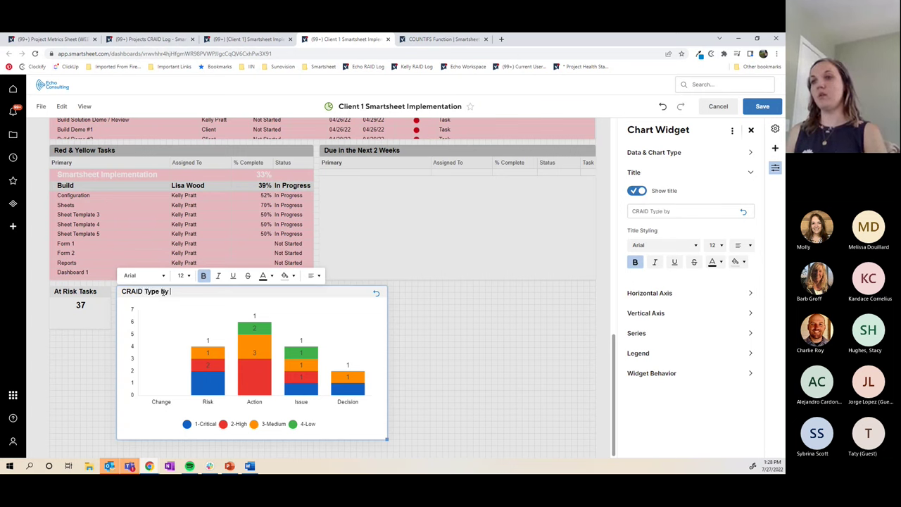
text(Priotityrity)
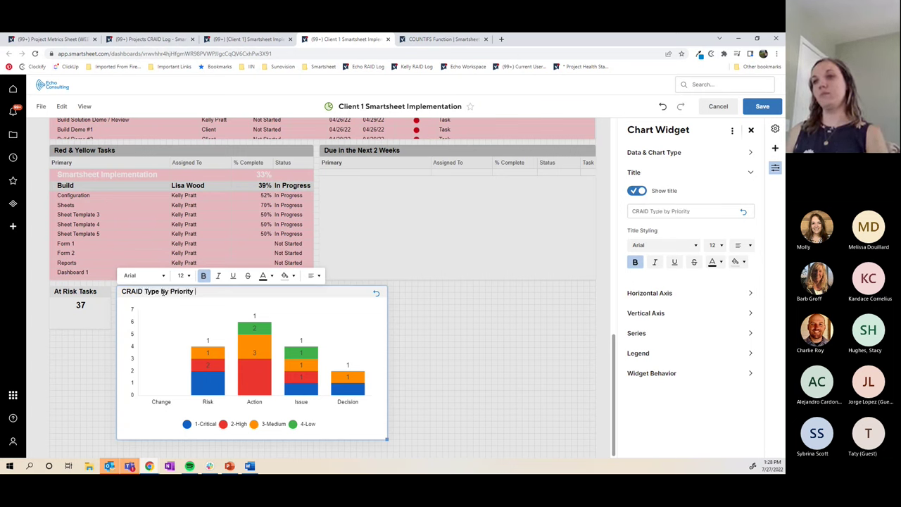
click(762, 106)
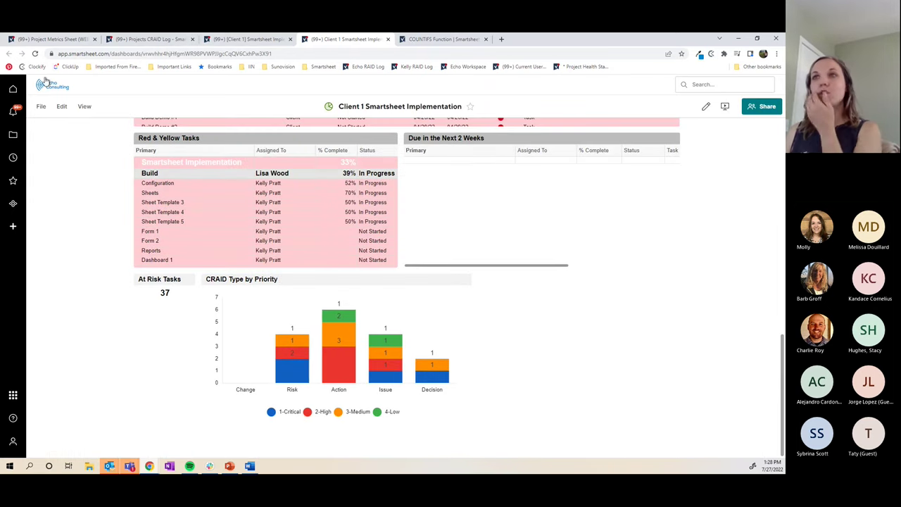
Go back to the Project Metrics Sheet (WEBINAR) to show its Project Data section
click(58, 39)
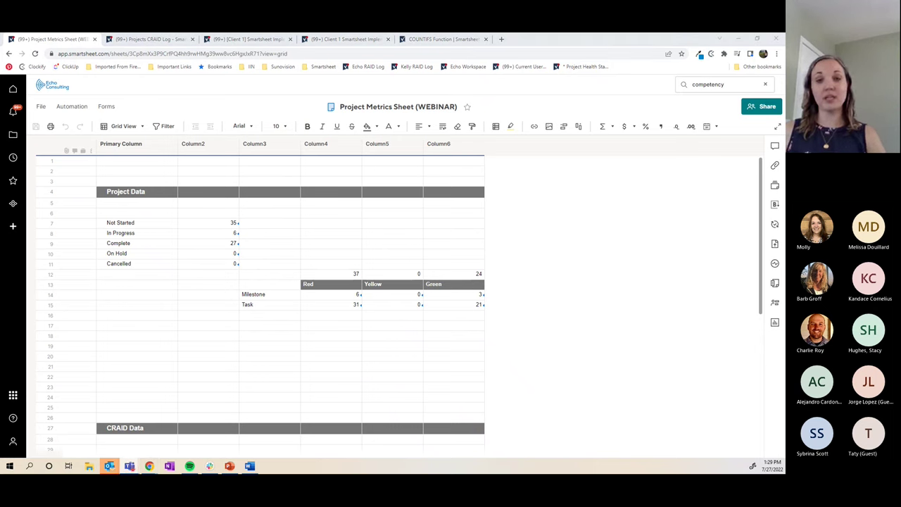
click(355, 143)
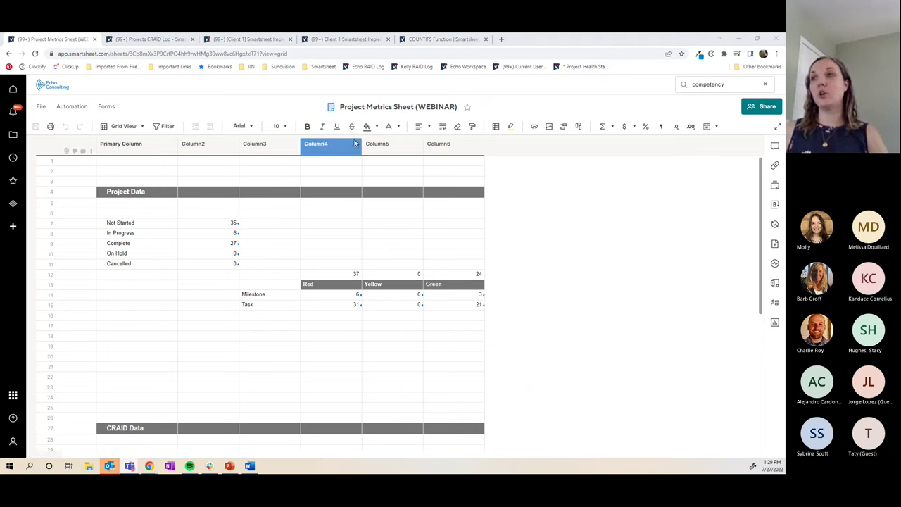
click(332, 365)
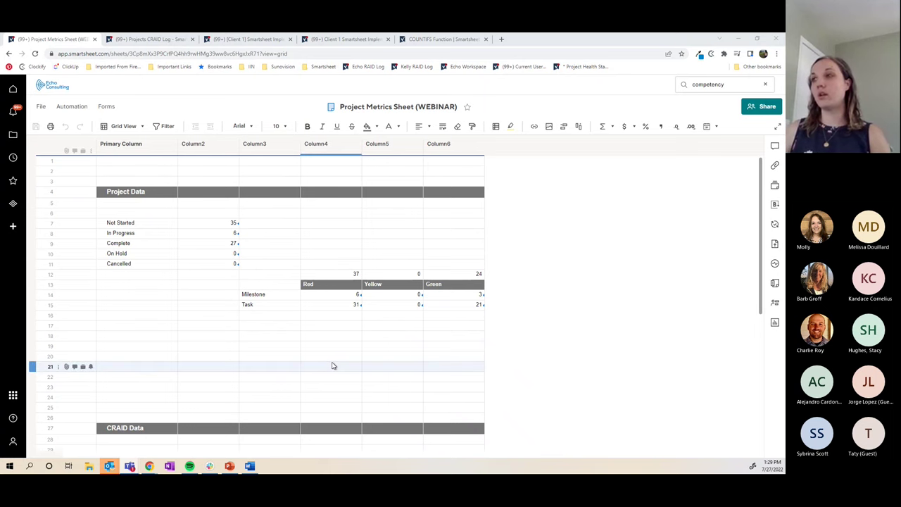